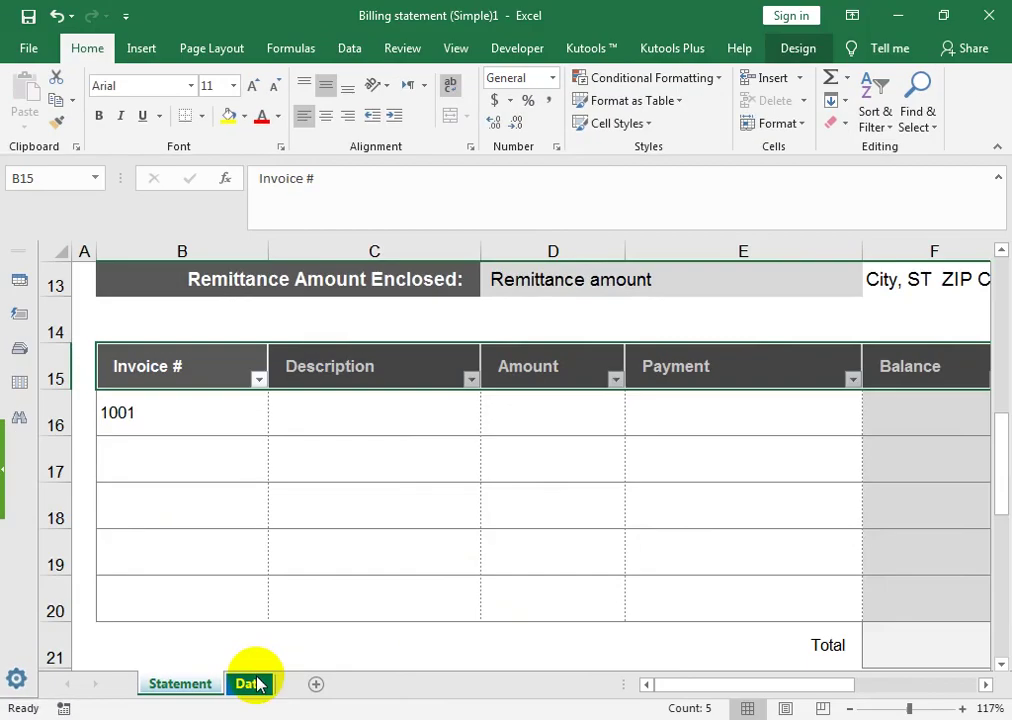
Switch to the Data sheet listing invoices 1001–1011 with their descriptions and amounts
left_click(250, 683)
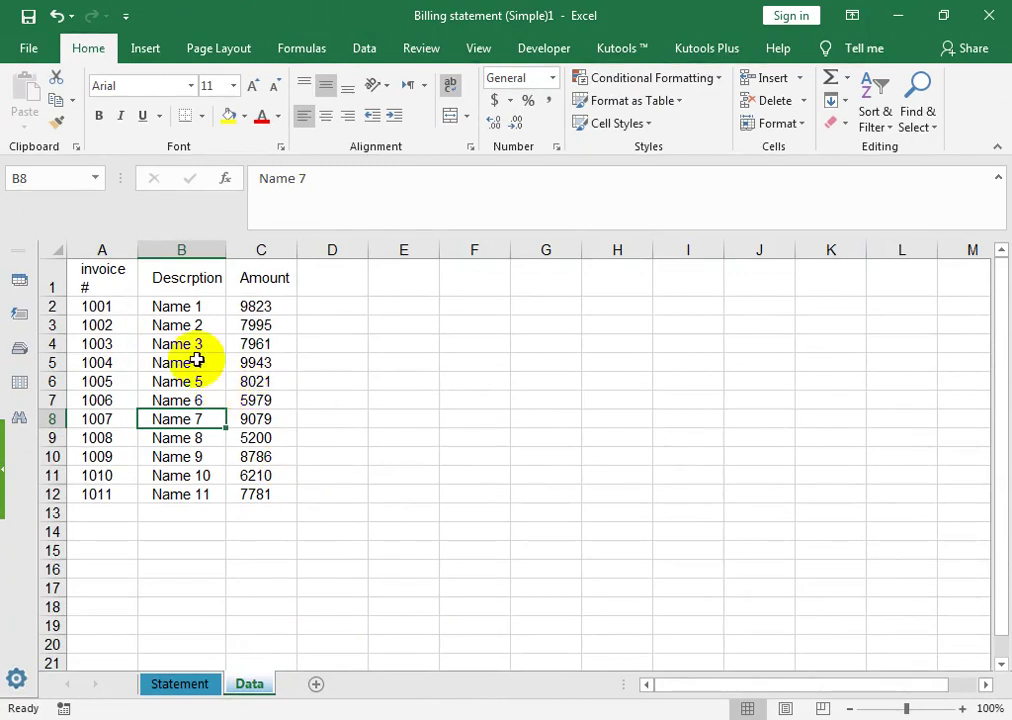
On the Statement sheet, enter a duplicate 1001 in B17 under the first 1001
left_click(186, 690)
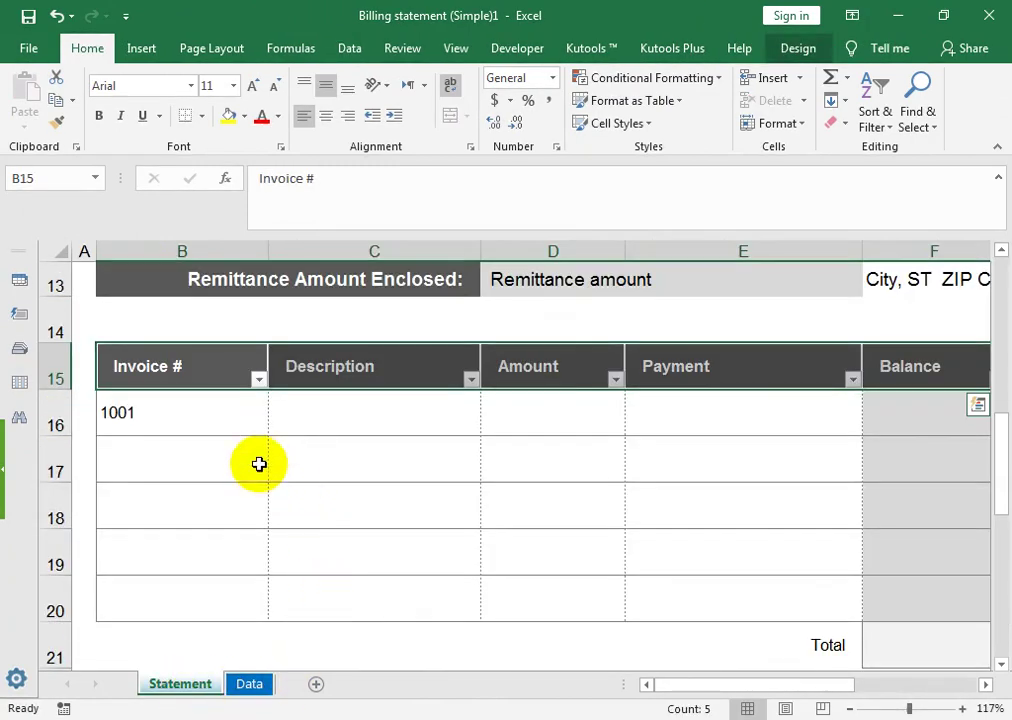
left_click(92, 411)
left_click(126, 430)
left_click(135, 463)
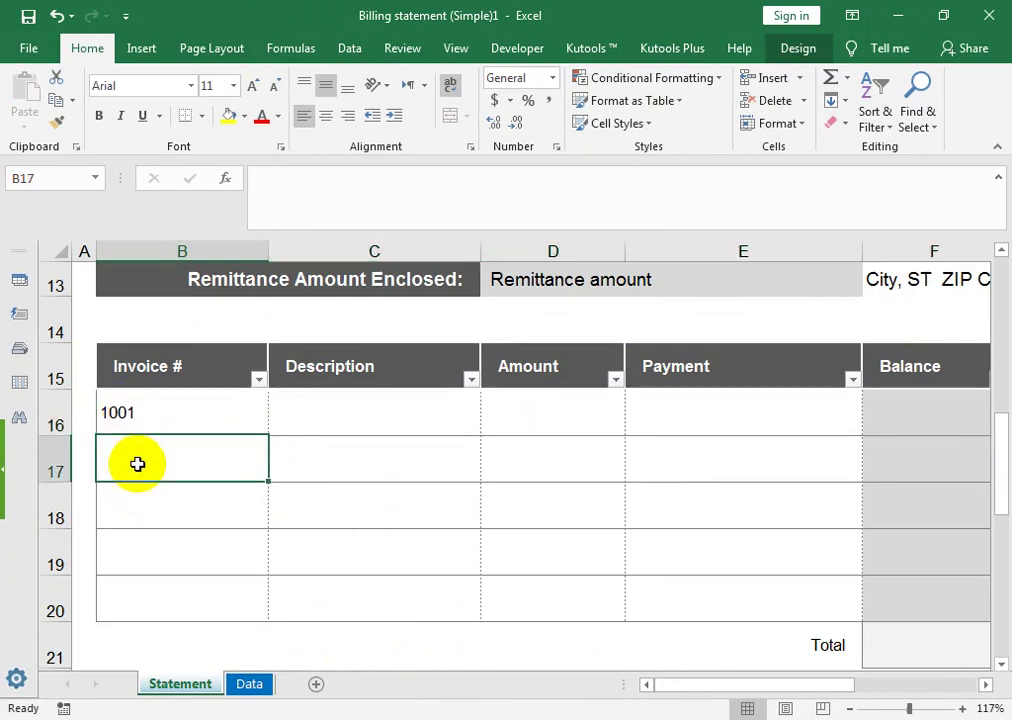
type("1001")
key("Return")
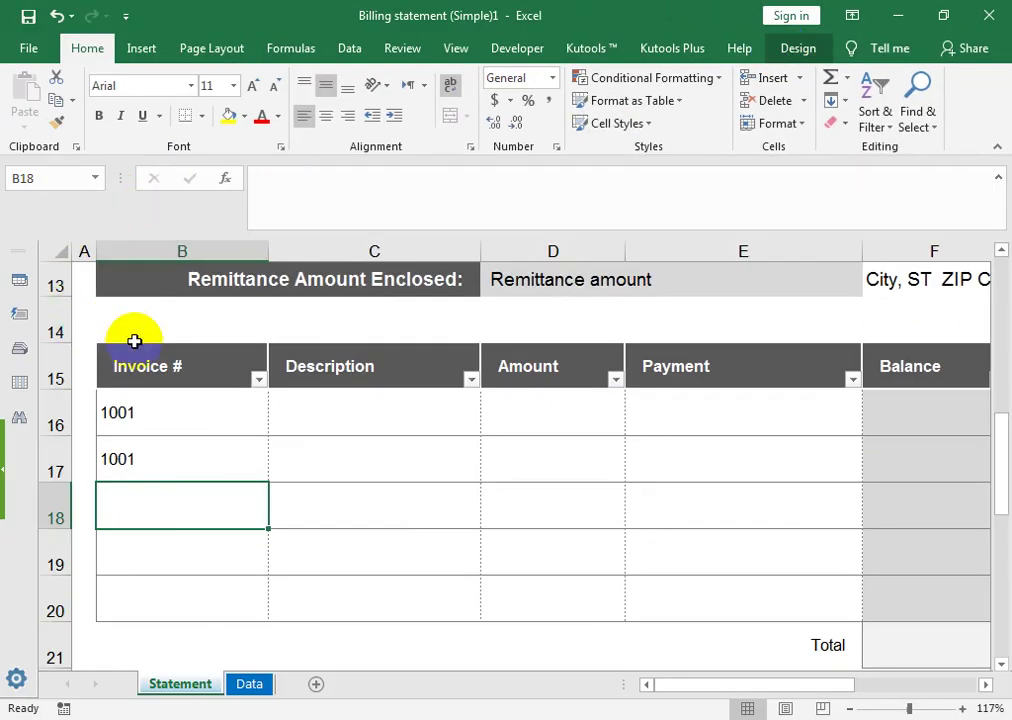
left_click(134, 343)
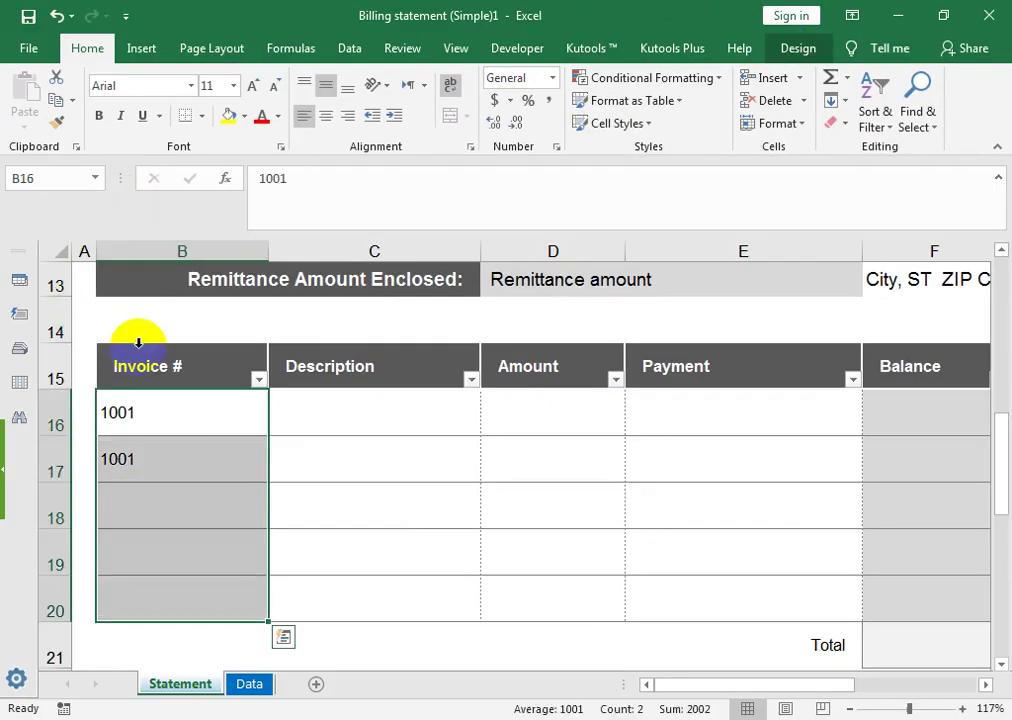
Look over the Table Design tools, then start blank workbook Book3 and select column A
left_click(797, 50)
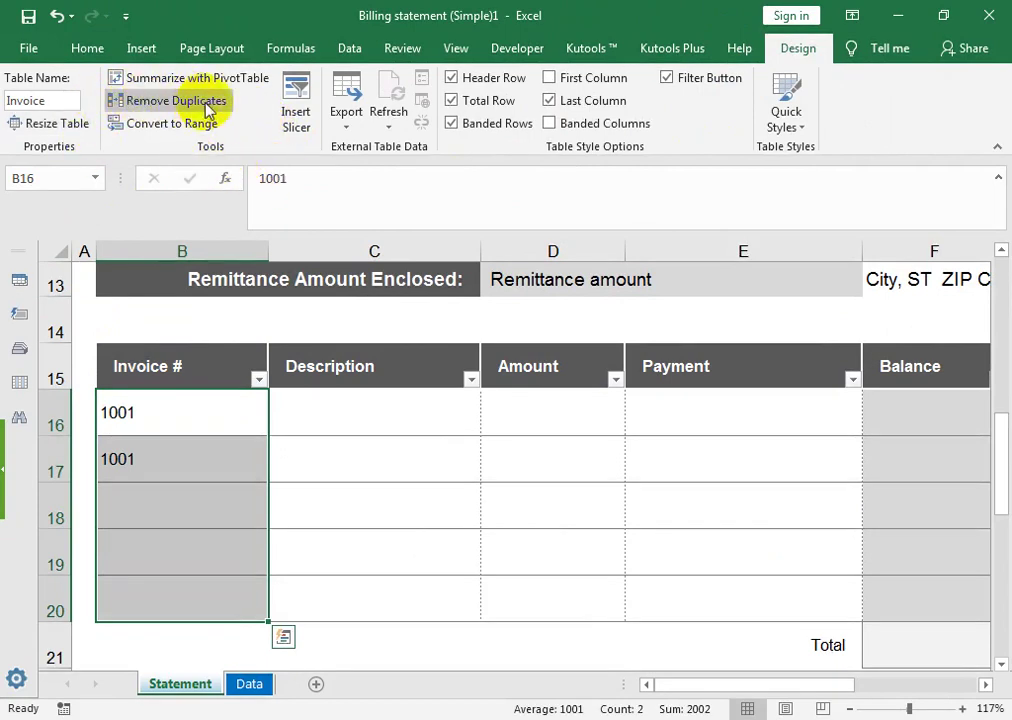
left_click(179, 372)
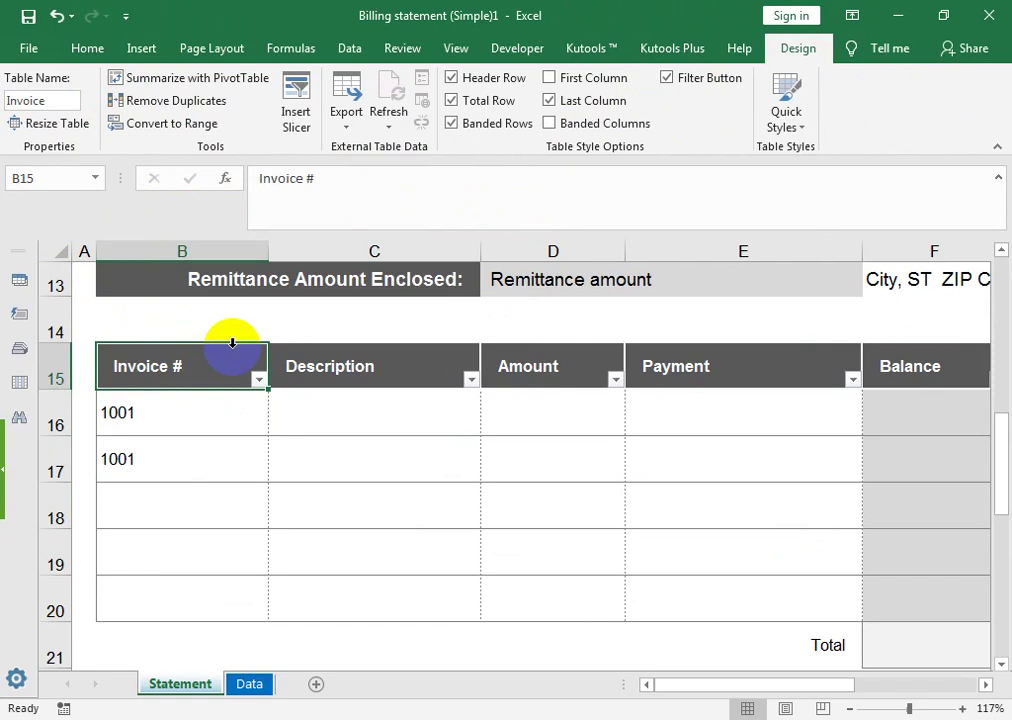
left_click(388, 545)
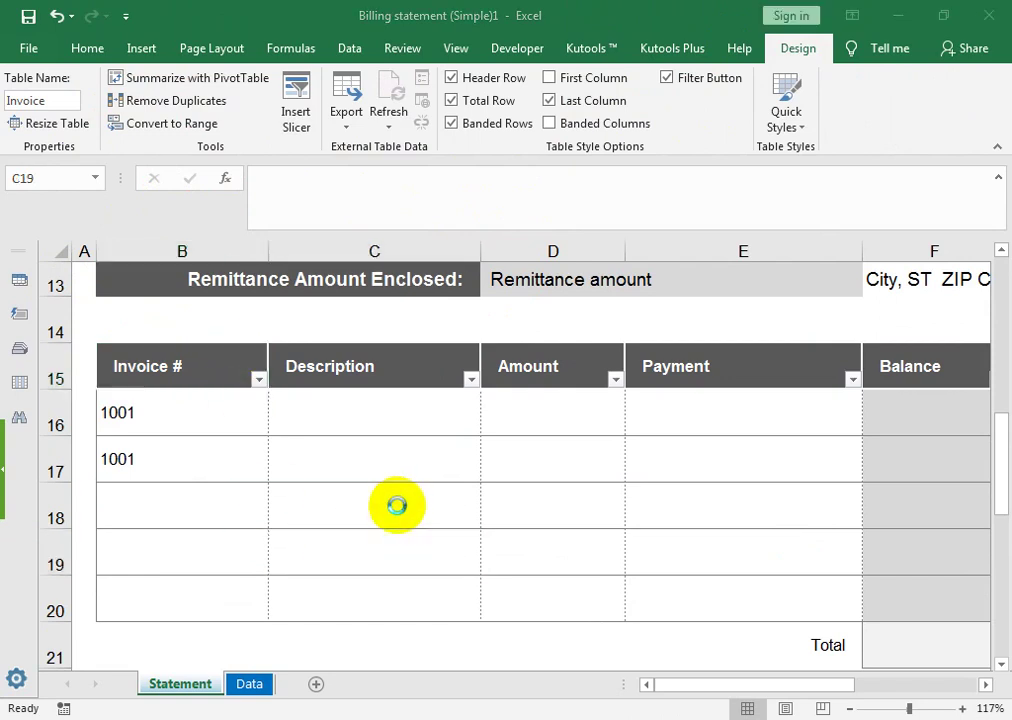
left_click(84, 248)
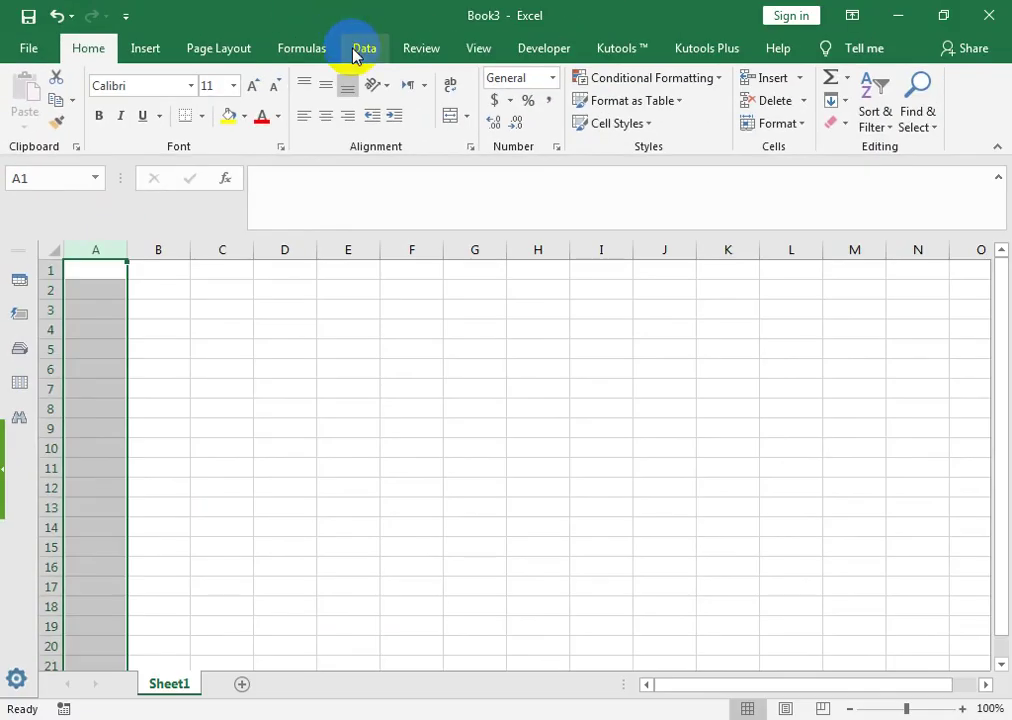
Give Book3's column A a custom validation rule =COUNTIF(A:A,A1)=1
left_click(360, 50)
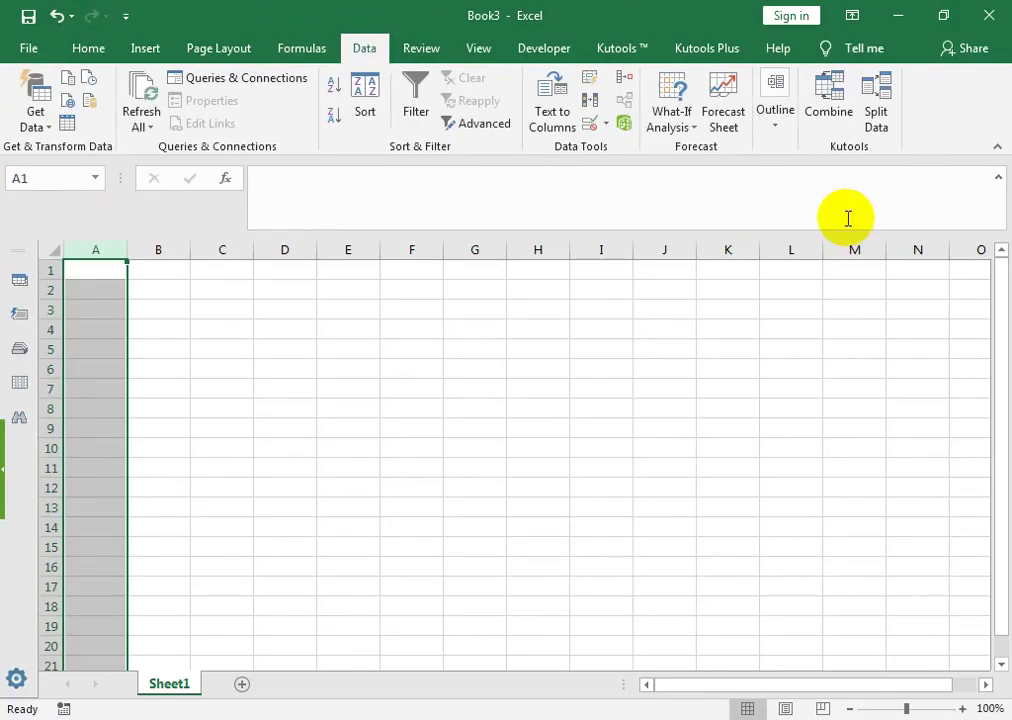
left_click(604, 124)
left_click(612, 150)
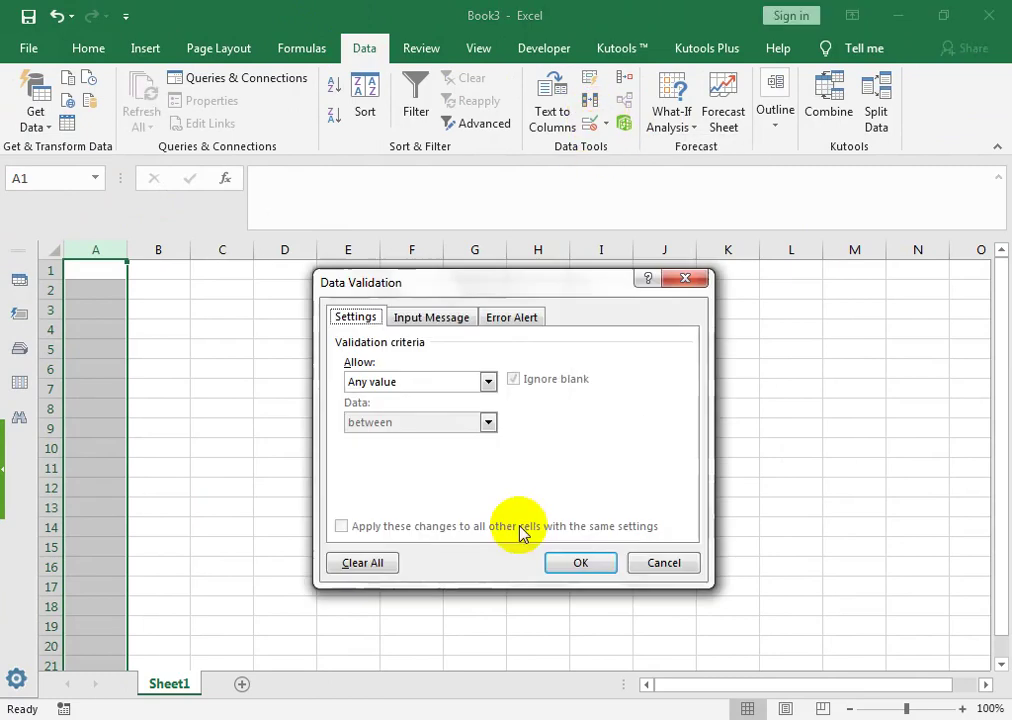
left_click(430, 382)
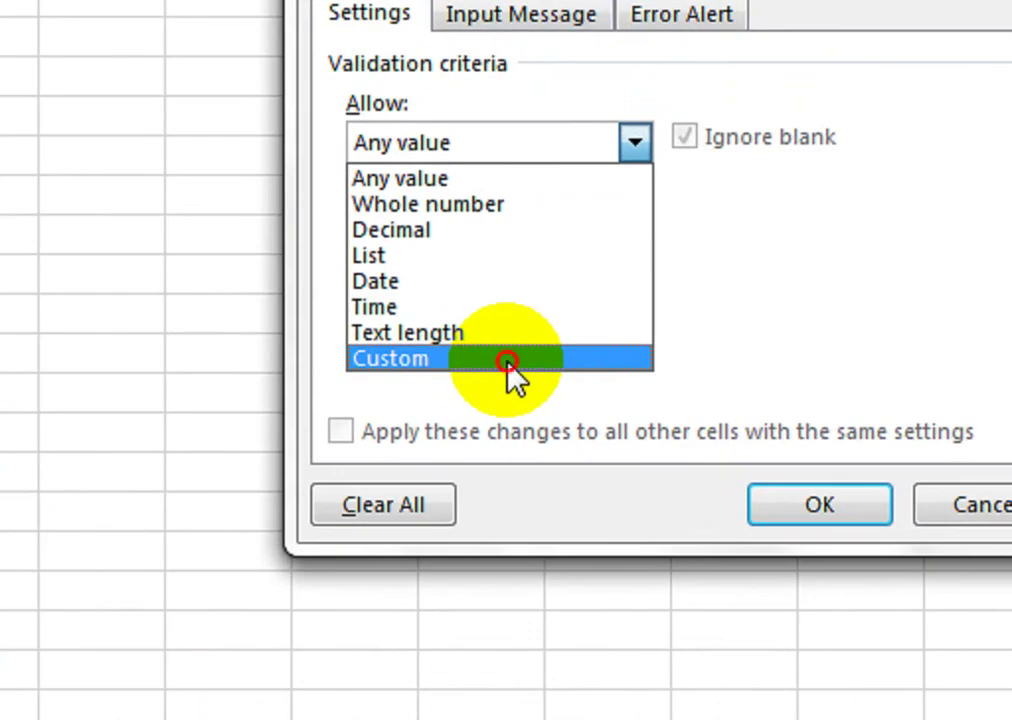
left_click(428, 490)
left_click(418, 460)
type("=COUNTIF(")
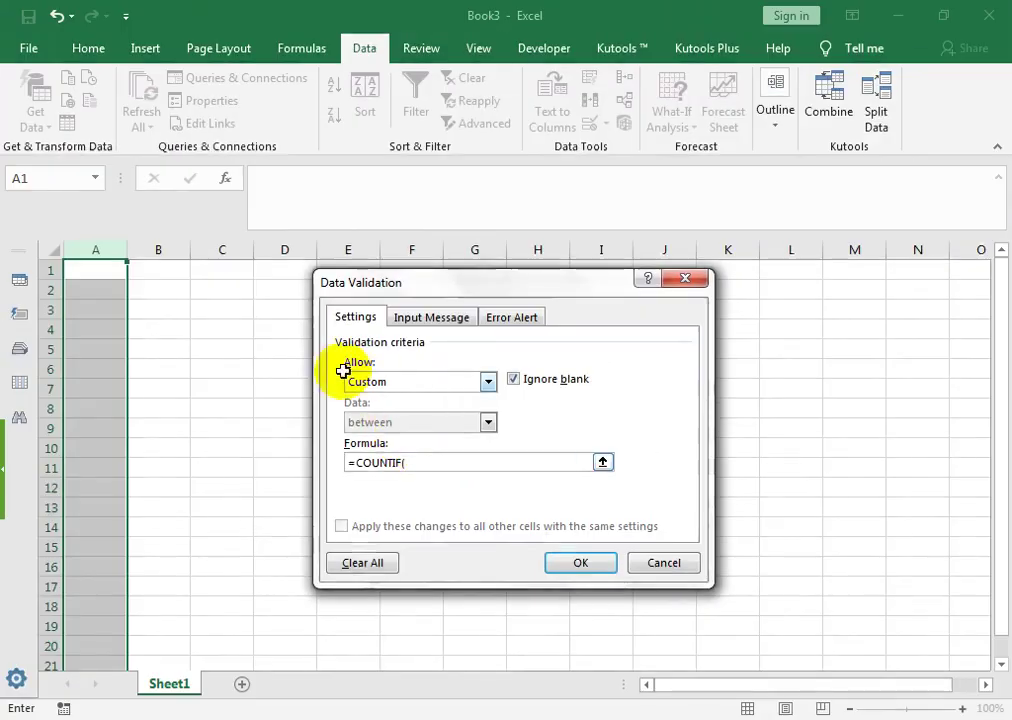
left_click(120, 249)
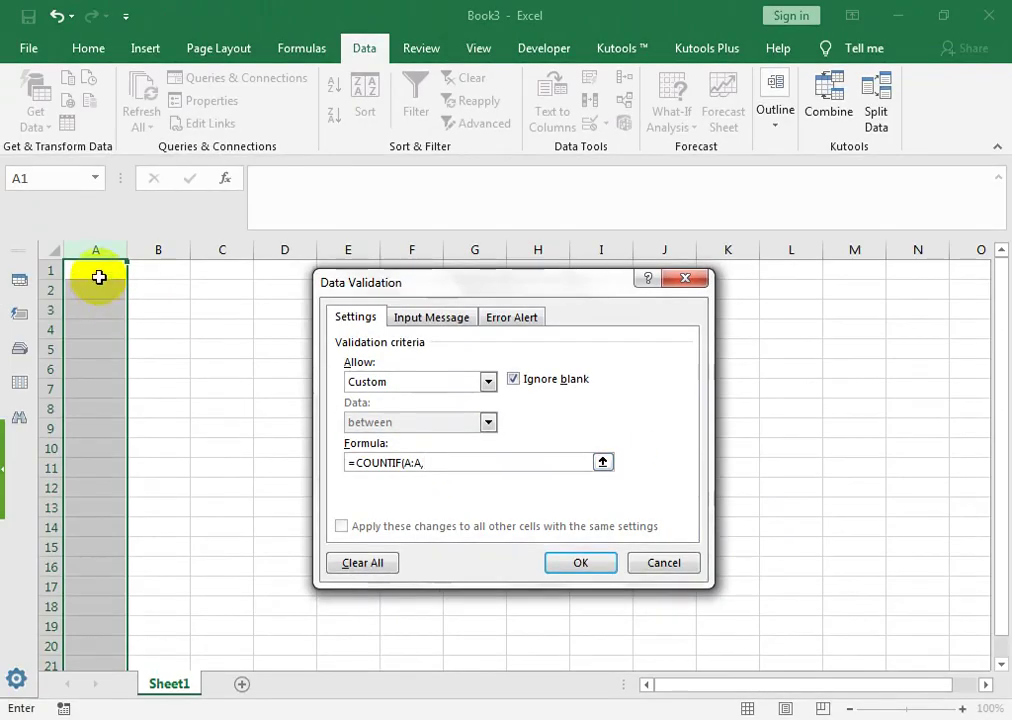
left_click(97, 271)
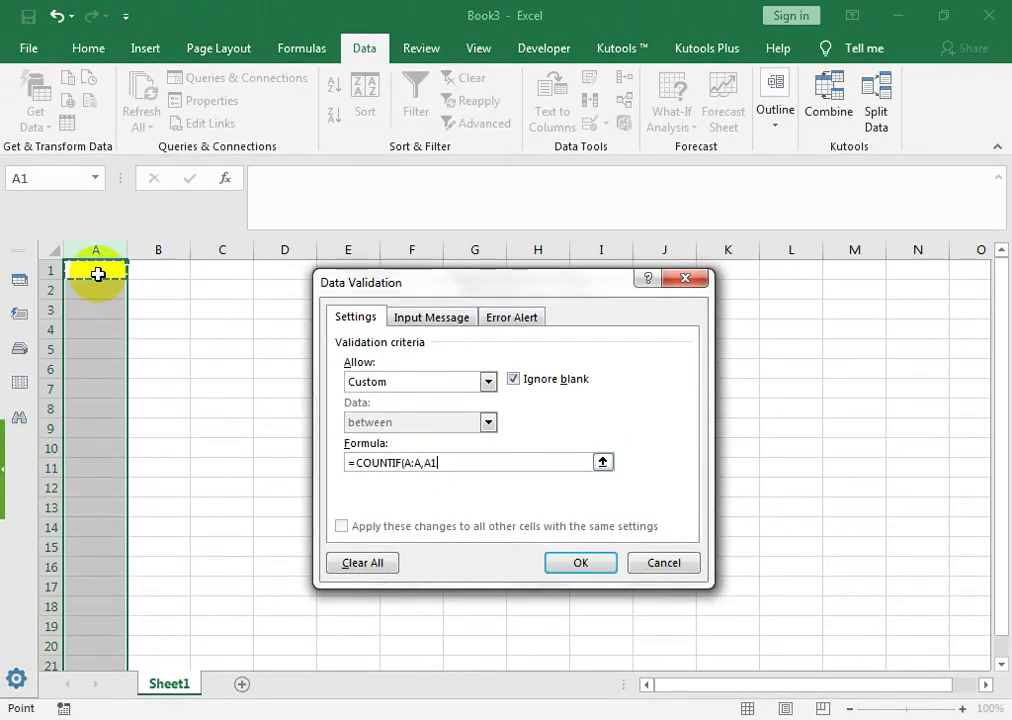
type(")")
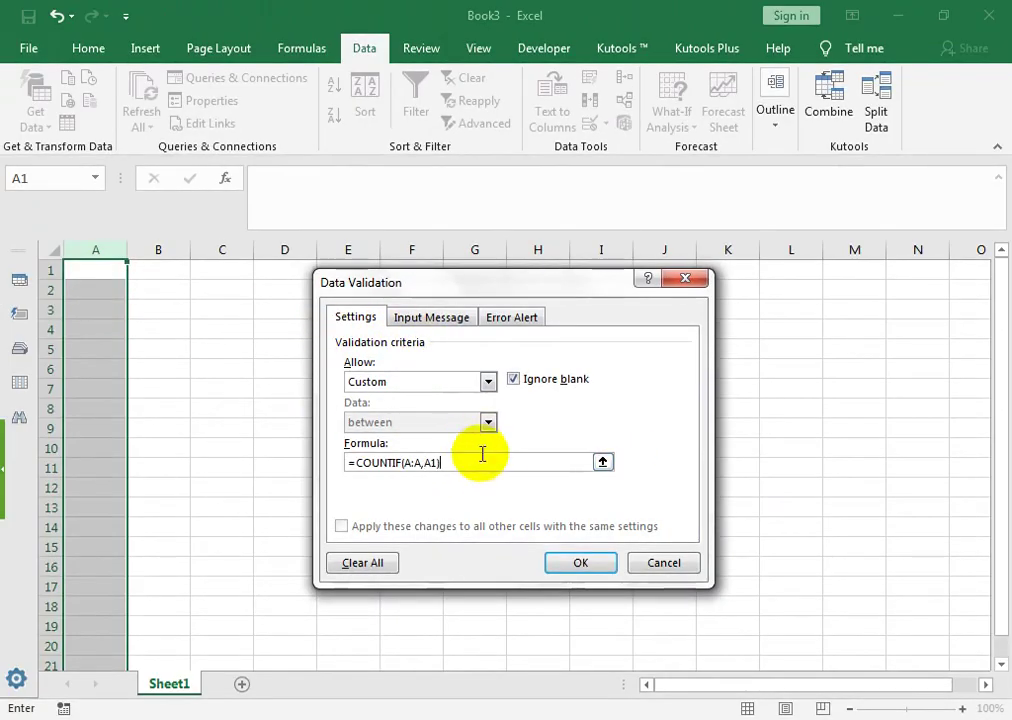
type("=1")
left_click(668, 537)
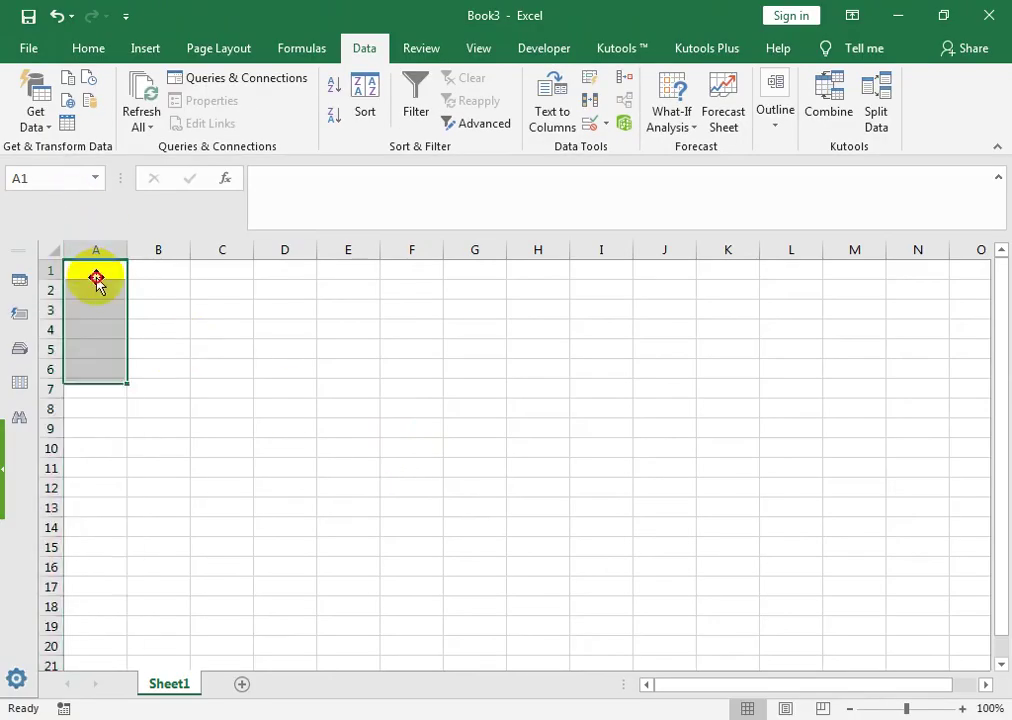
Enter 1, 2, 3 in A1:A3, then cancel the rejected repeat 1 in A4
left_click(96, 280)
type("1")
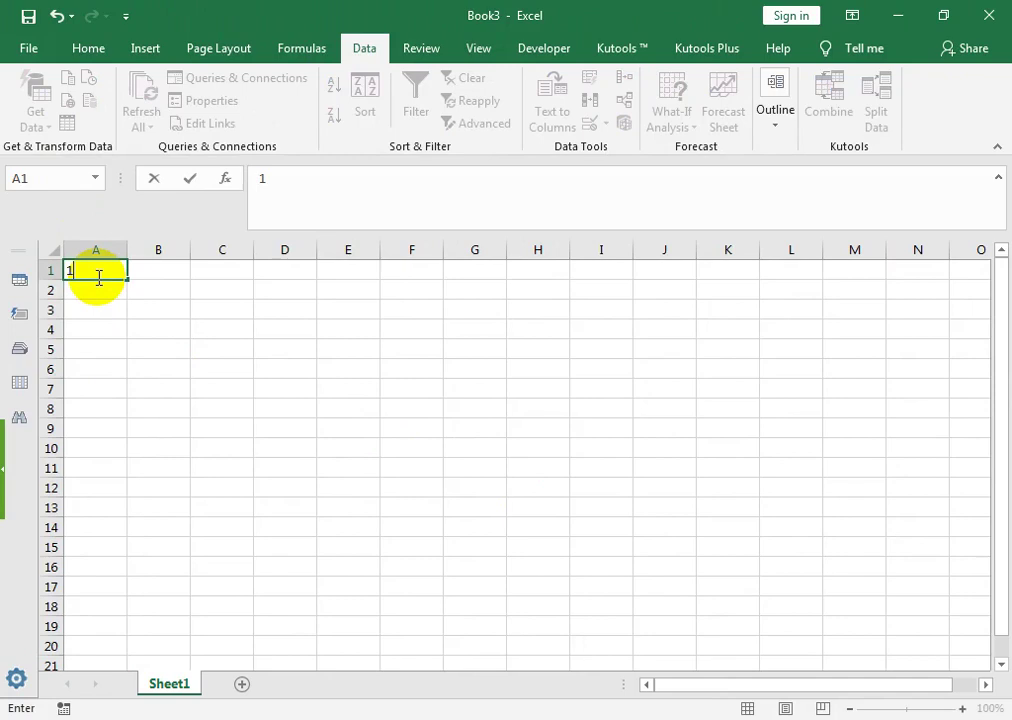
key("Return")
type("2")
key("Return")
type("3")
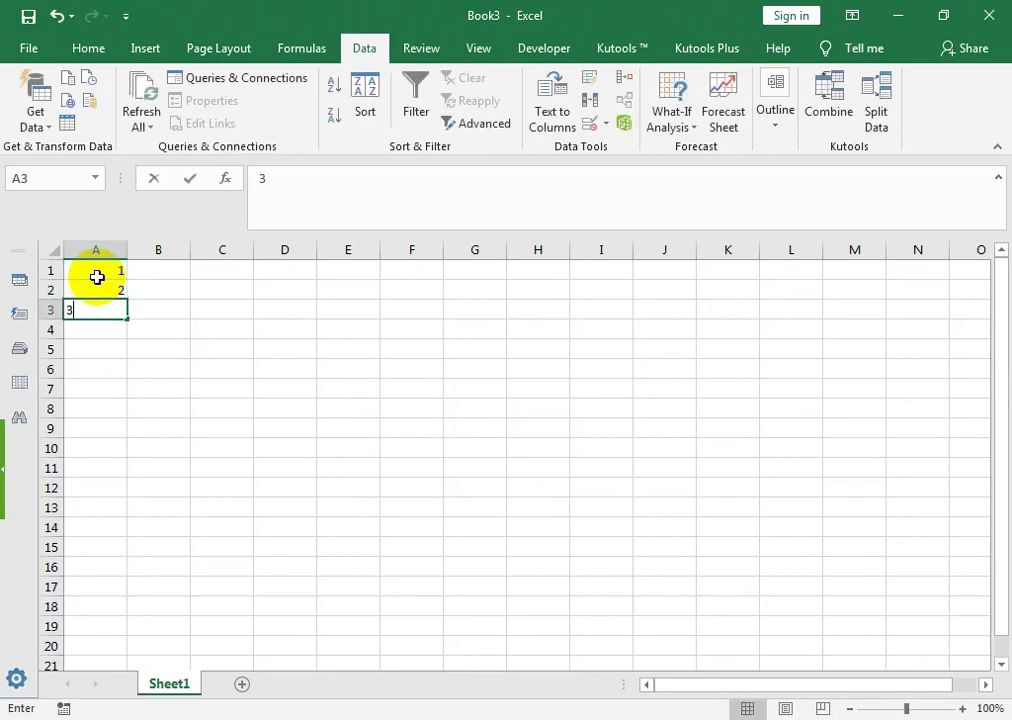
key("Return")
type("1")
key("Return")
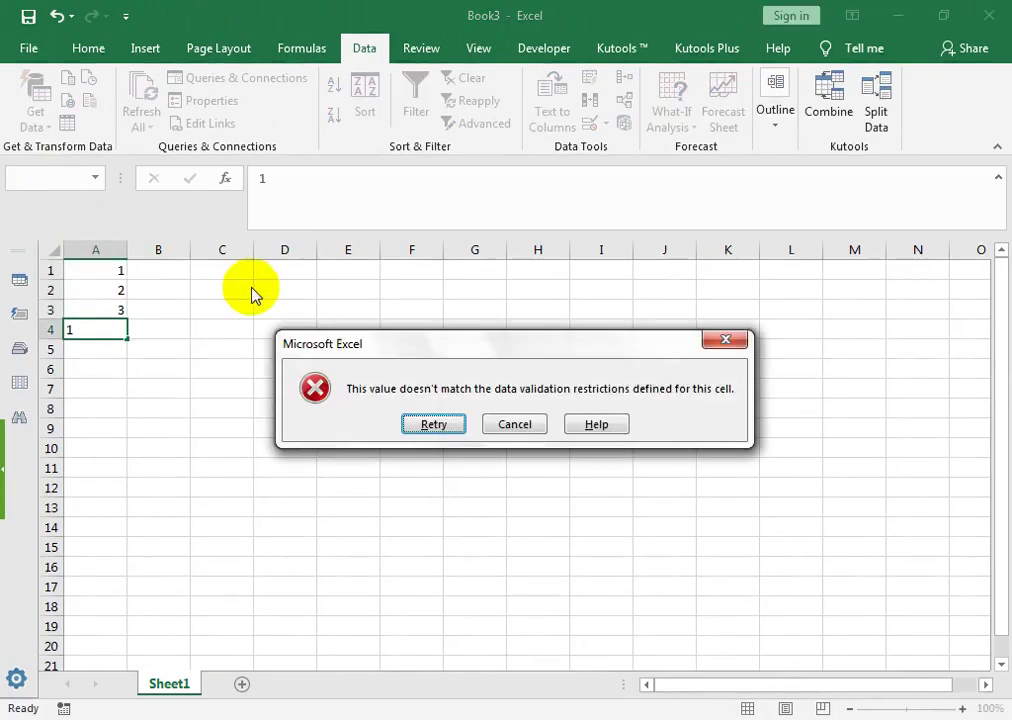
left_click(505, 424)
Close the Book3 test workbook without saving it
left_click(290, 507)
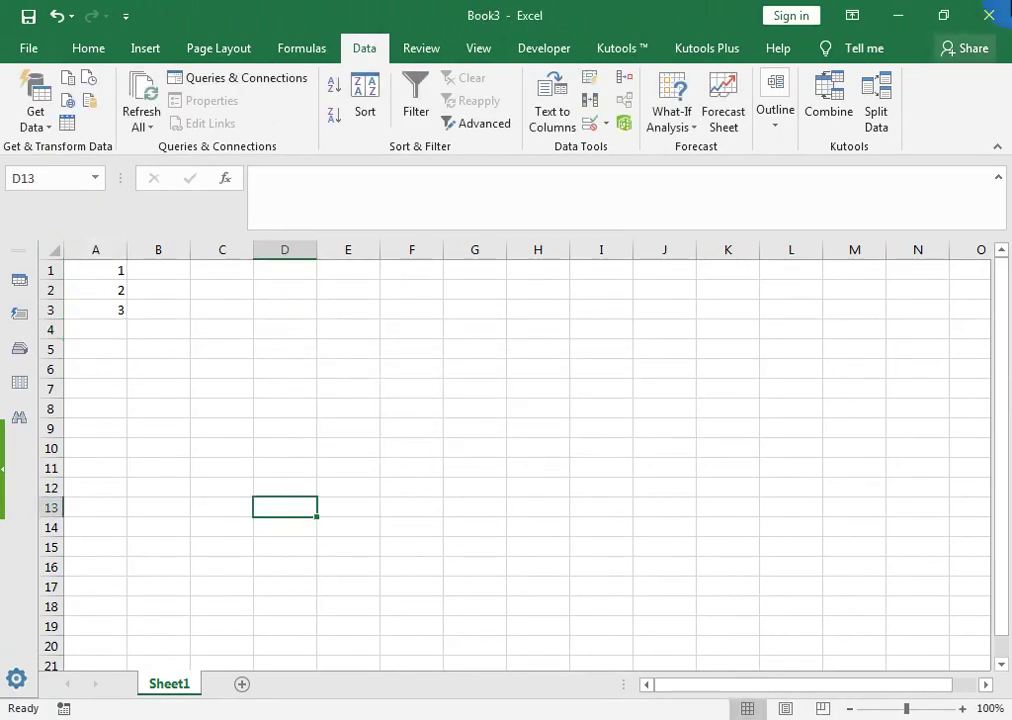
left_click(1001, 30)
left_click(476, 393)
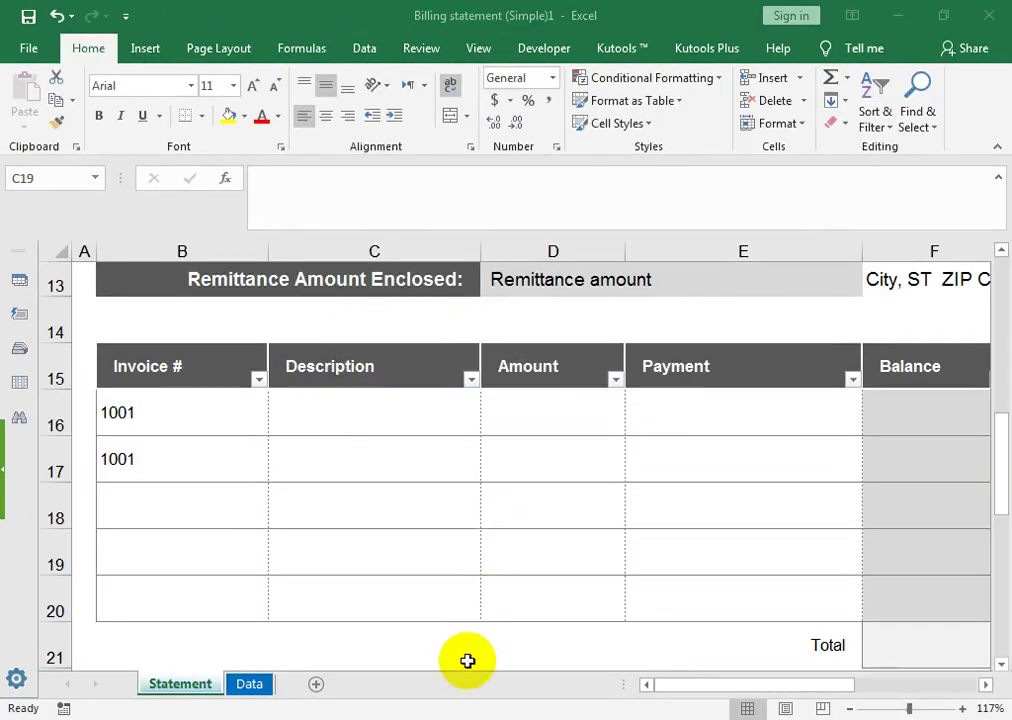
Delete both 1001 entries from Invoice # cells B16:B20 and reselect that range
left_click(203, 418)
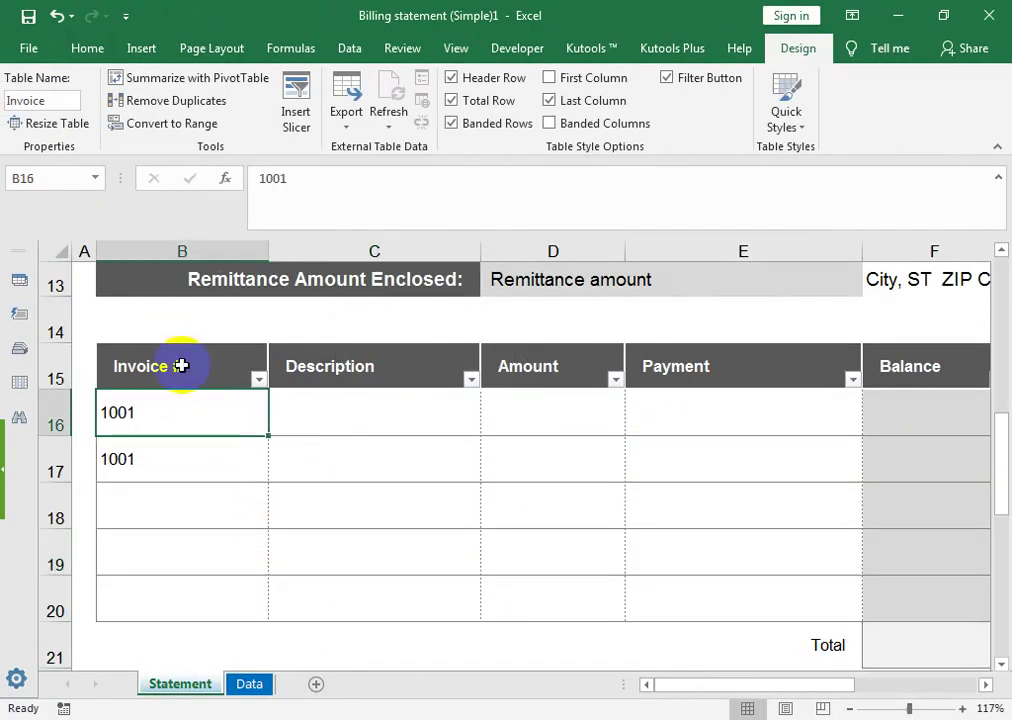
left_click_drag(194, 411, 208, 601)
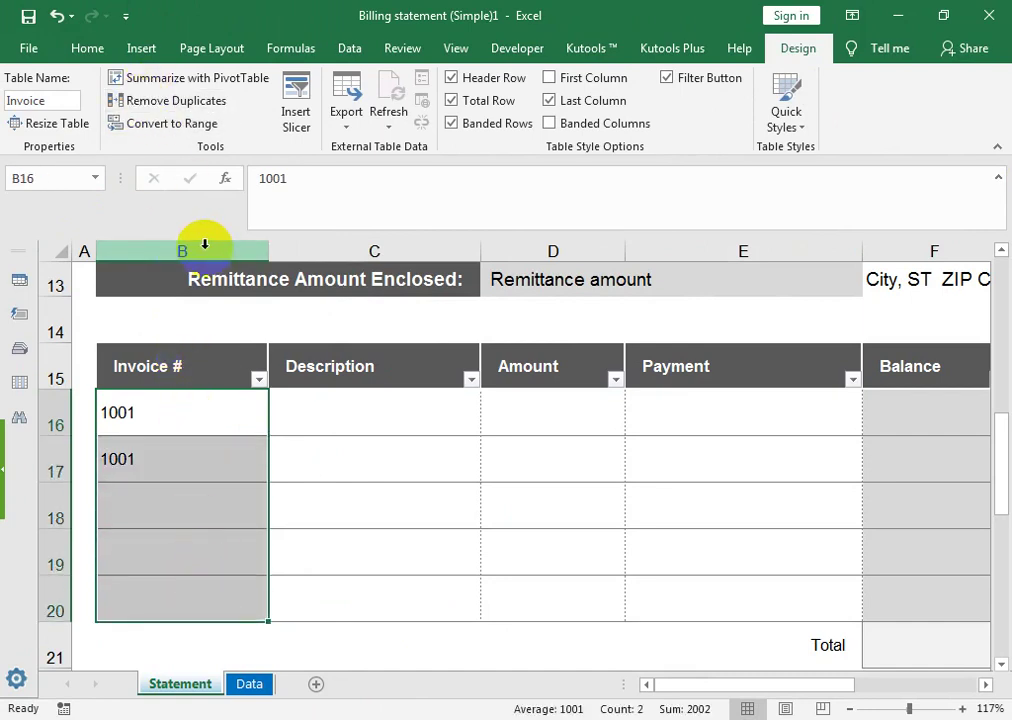
key("Delete")
left_click(186, 395)
left_click(170, 356)
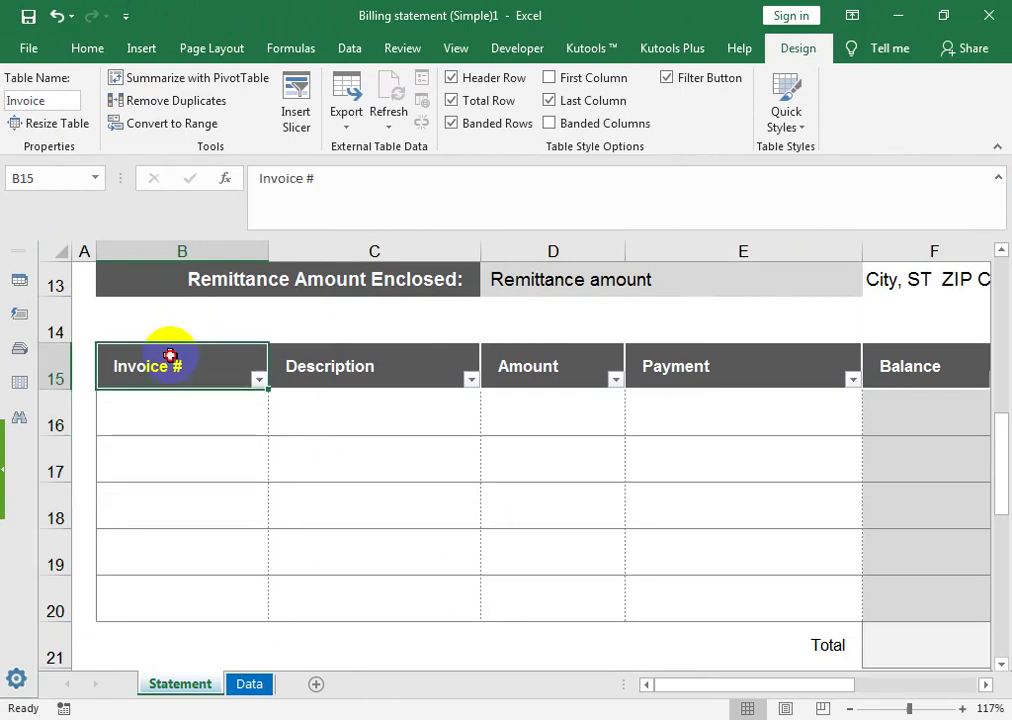
mouse_move(181, 372)
left_mouse_down()
mouse_move(181, 549)
mouse_move(169, 599)
left_mouse_up()
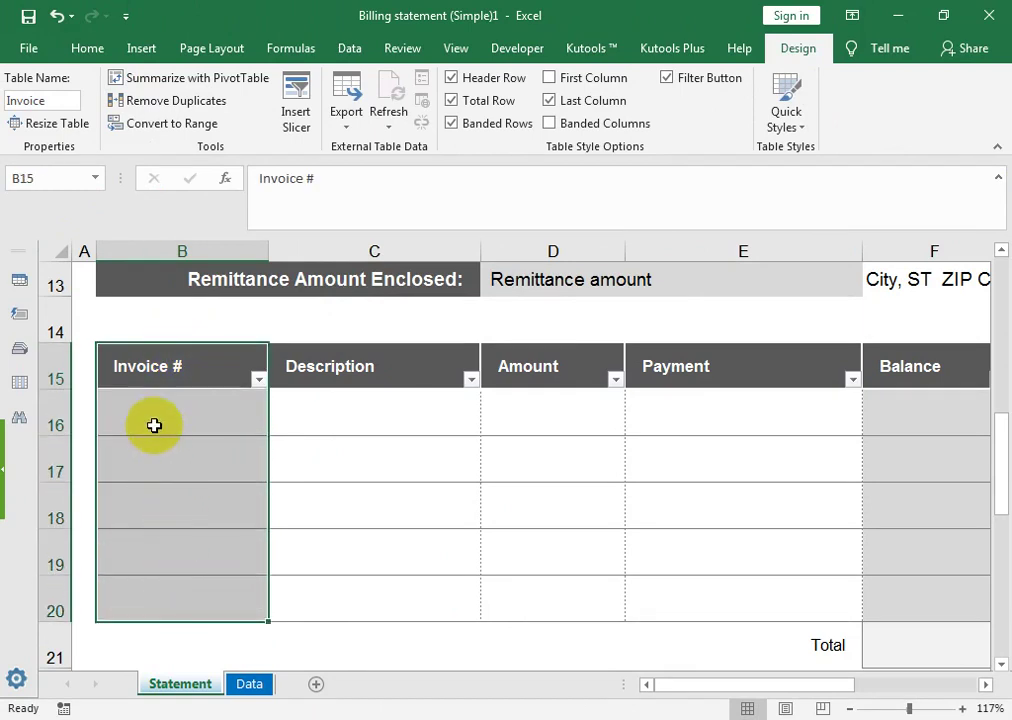
left_click(191, 427)
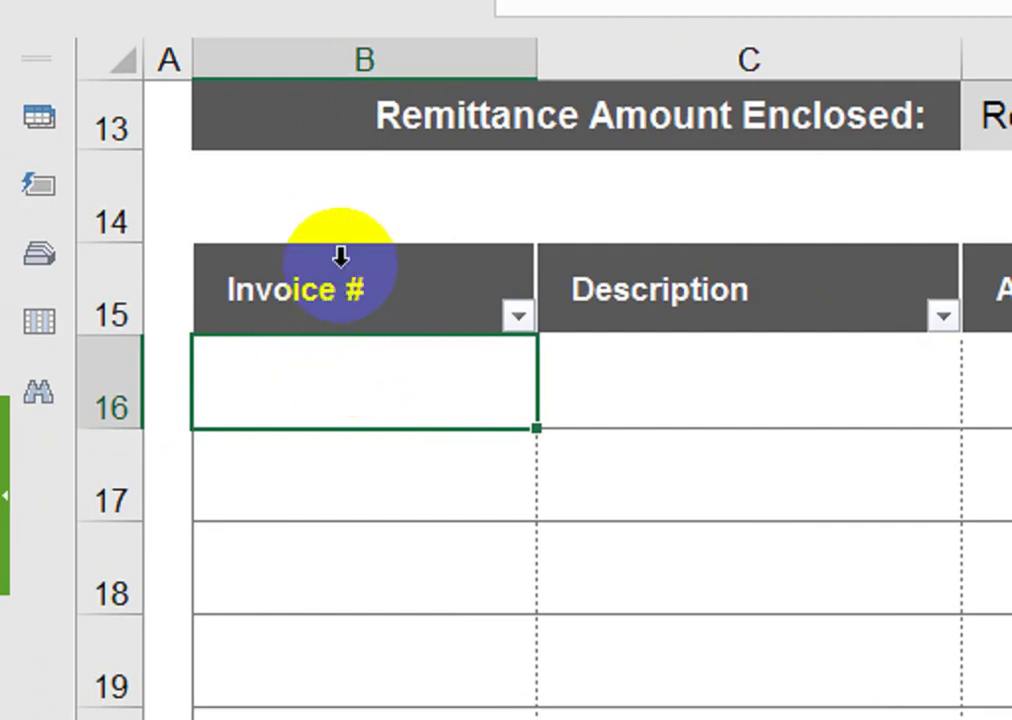
left_click(340, 257)
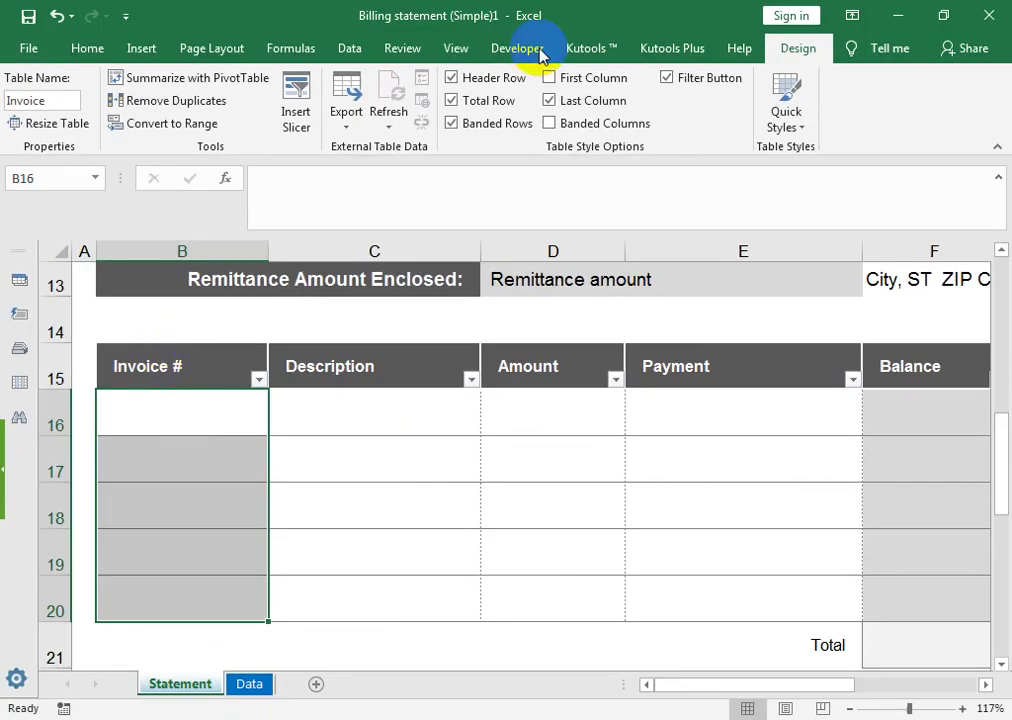
Apply custom validation =COUNTIF(B16:B20,B16)=1 to the Invoice # cells B16:B20
left_click(348, 50)
left_click(606, 124)
left_click(630, 149)
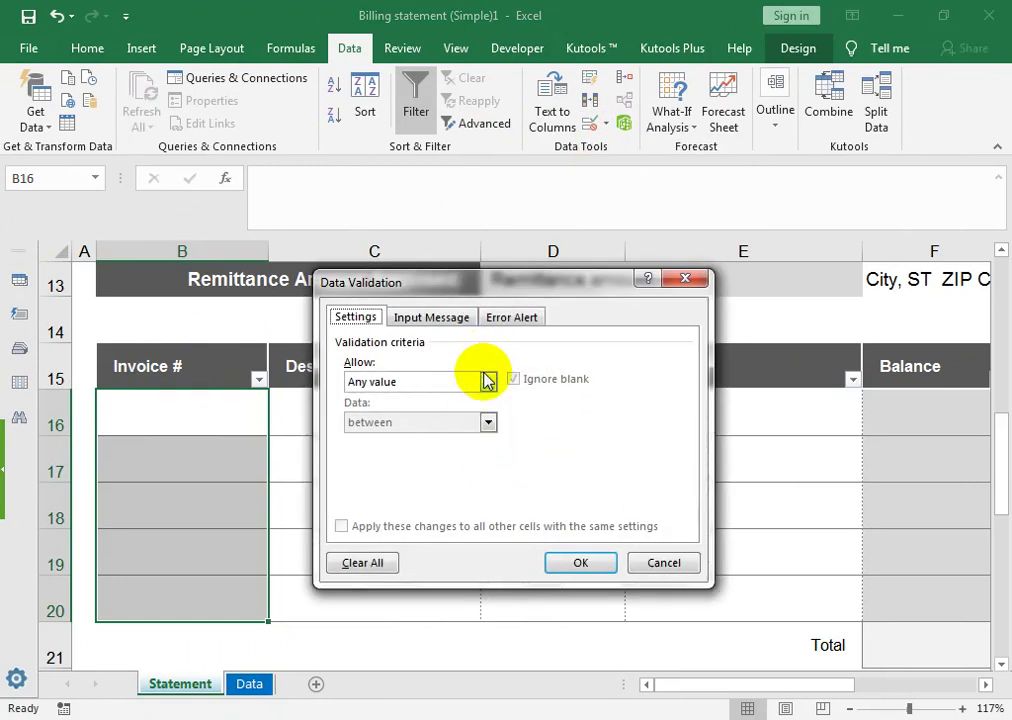
left_click(487, 381)
left_click(457, 488)
left_click(458, 461)
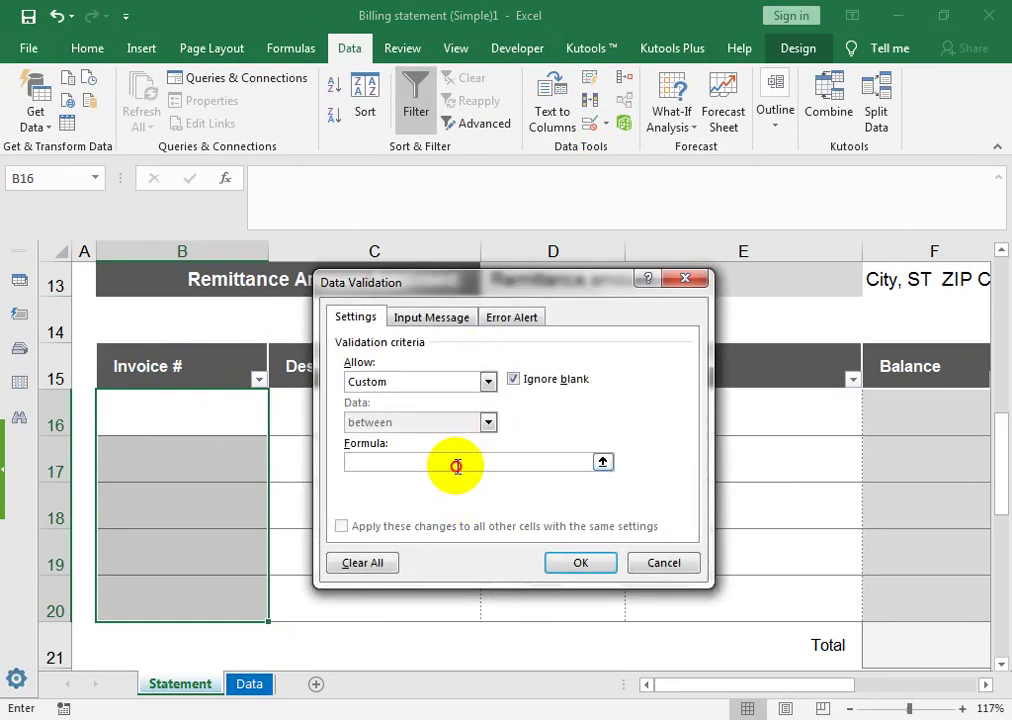
type("=COUNTIF(")
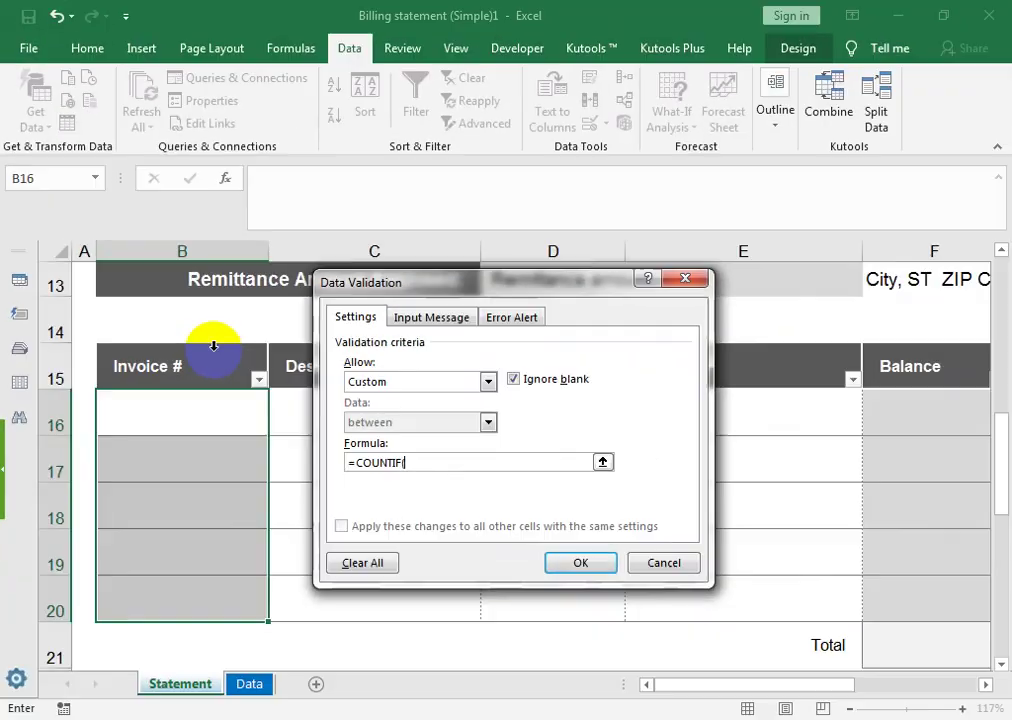
left_click(213, 345)
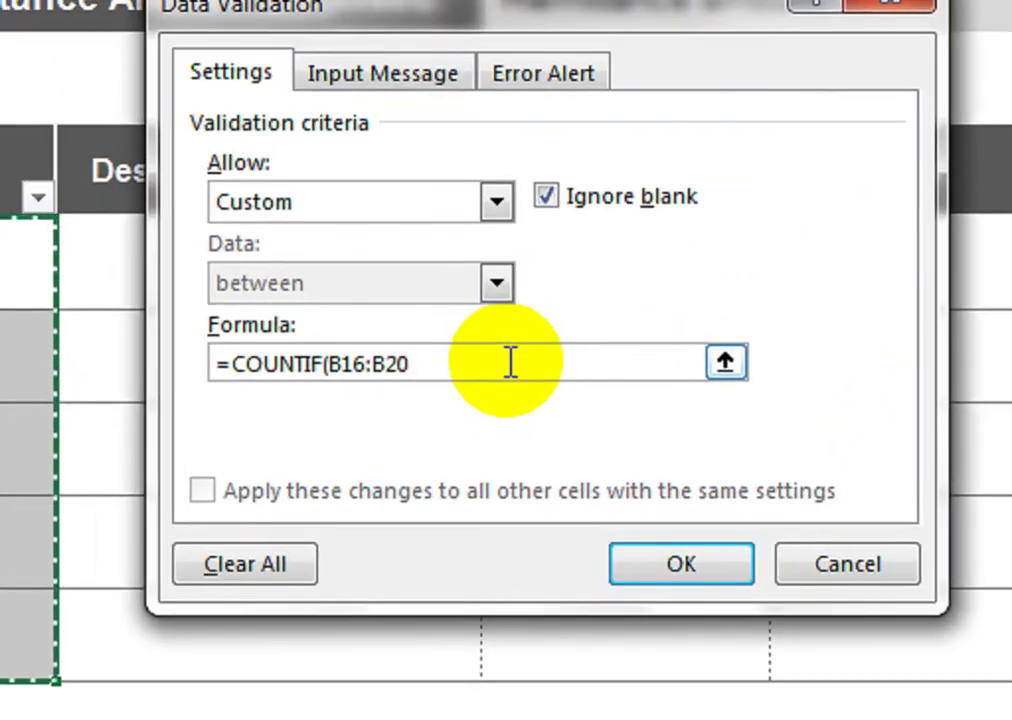
type(",")
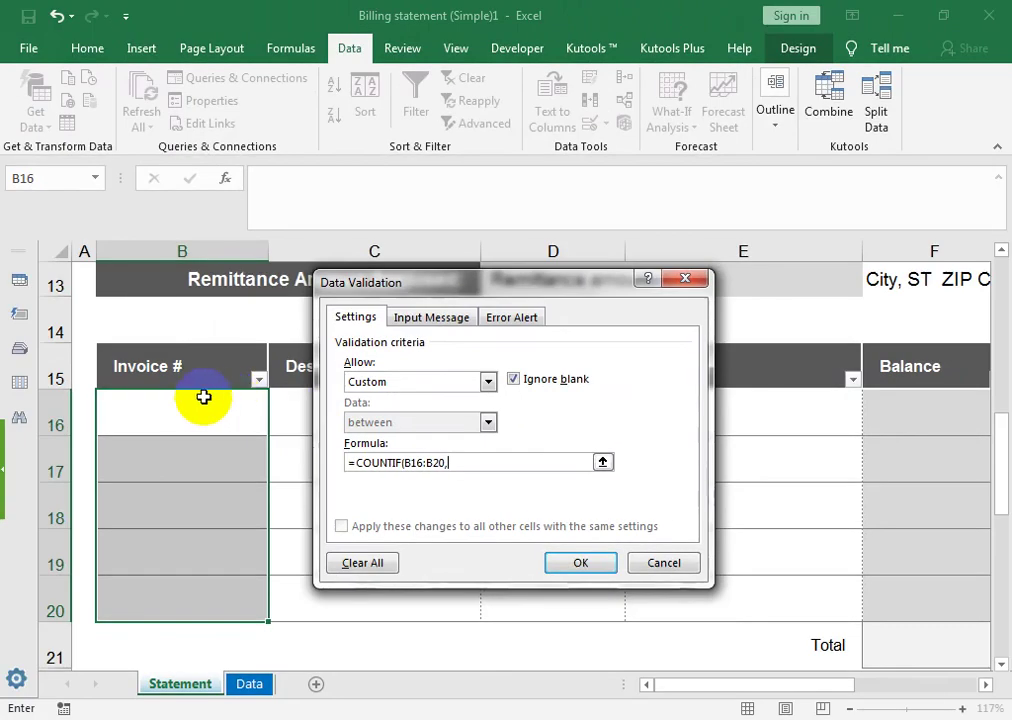
left_click(199, 402)
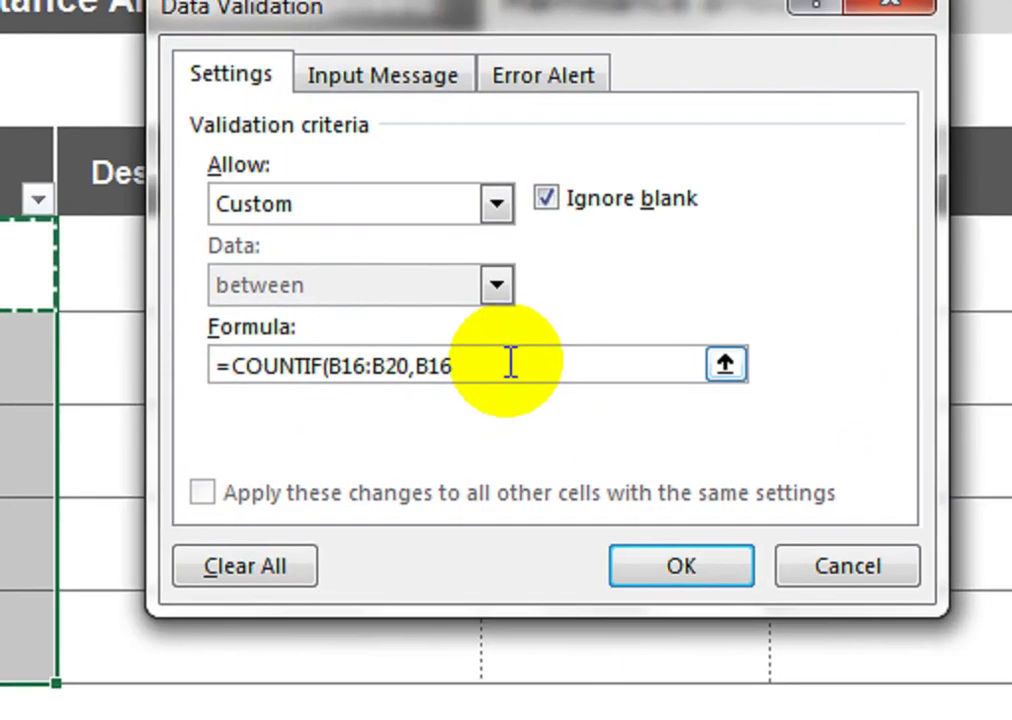
type(")=1")
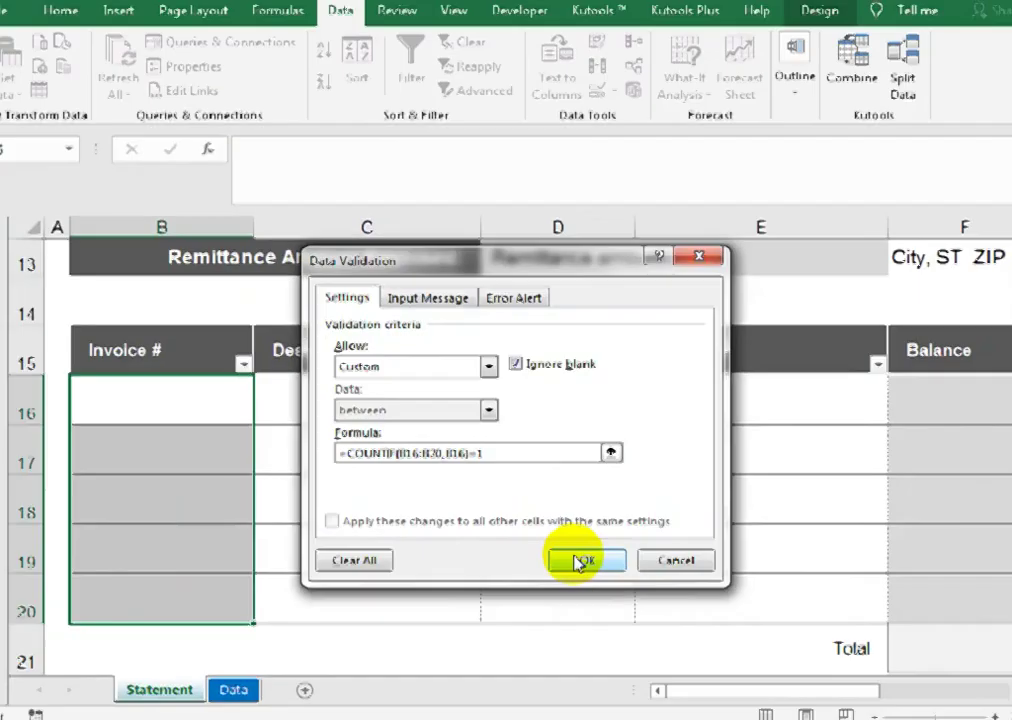
left_click(663, 520)
left_click(174, 418)
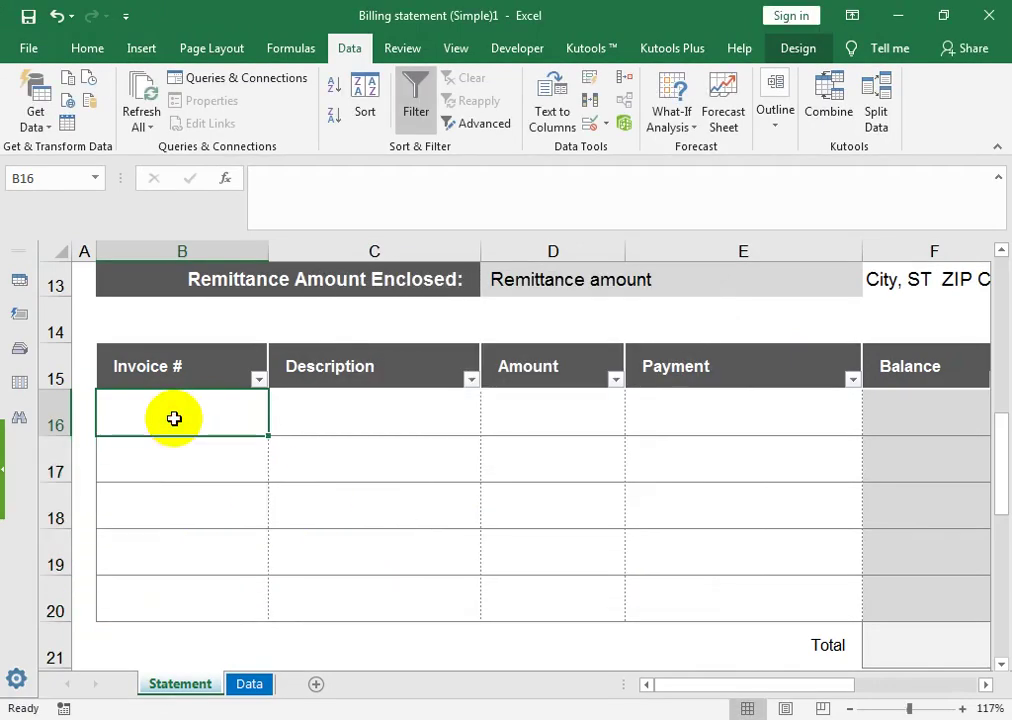
Enter 1001 in B16 and again in B17, where the duplicate is accepted
type("1001")
key("Return")
type("1")
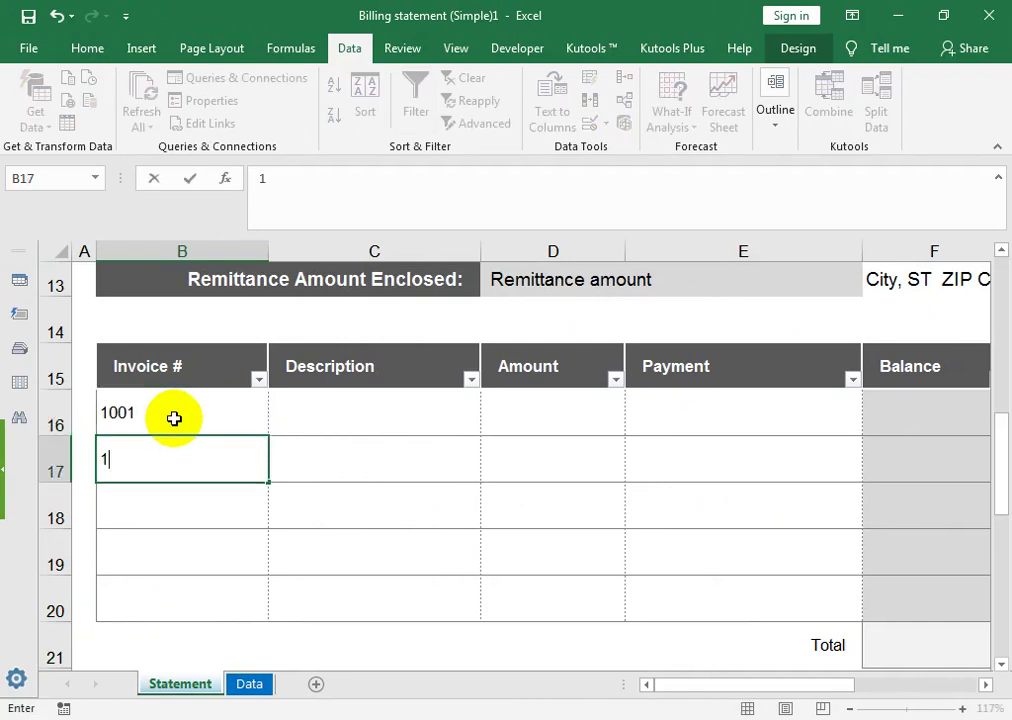
key("Return")
left_click(151, 467)
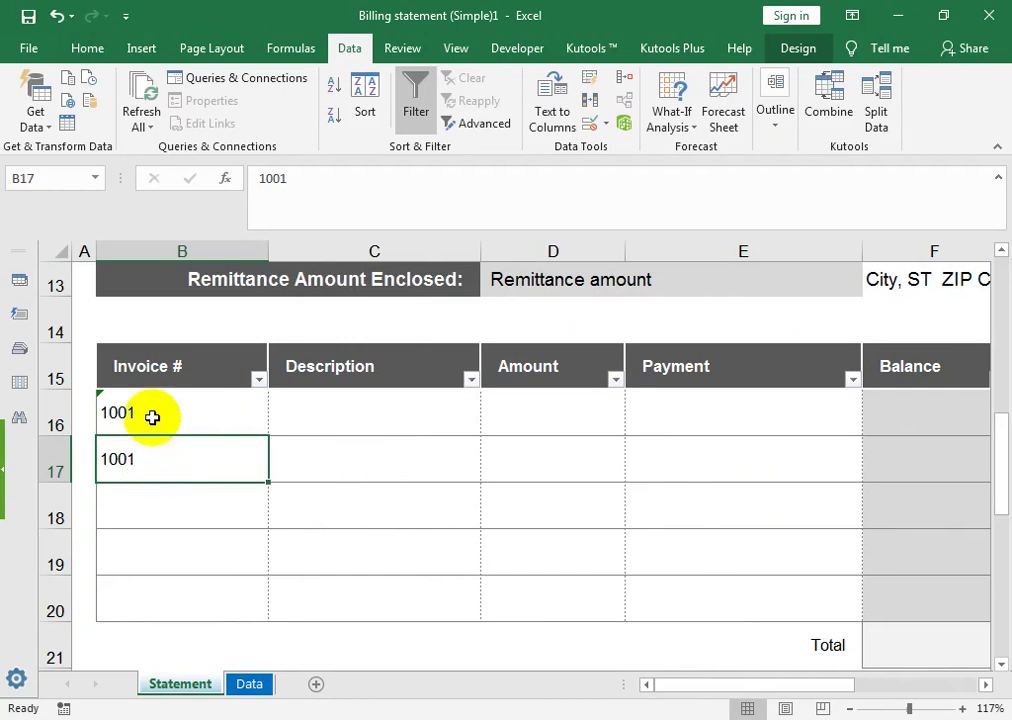
left_click_drag(154, 411, 163, 598)
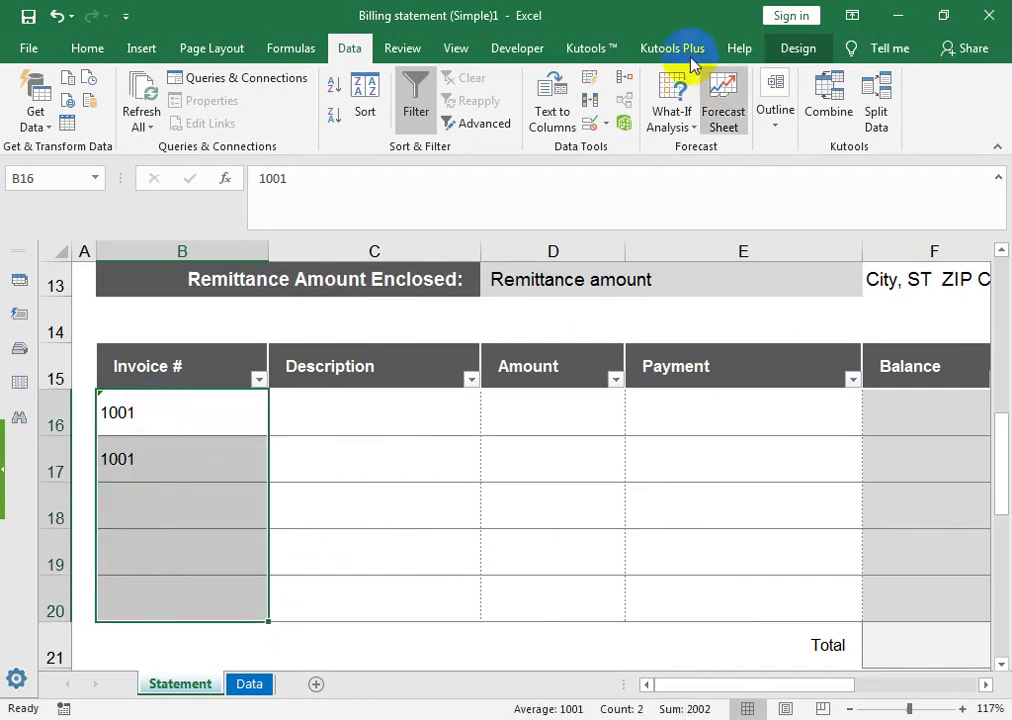
Change the validation formula's range on B16:B20 to absolute $B$16:$B$20
left_click(606, 135)
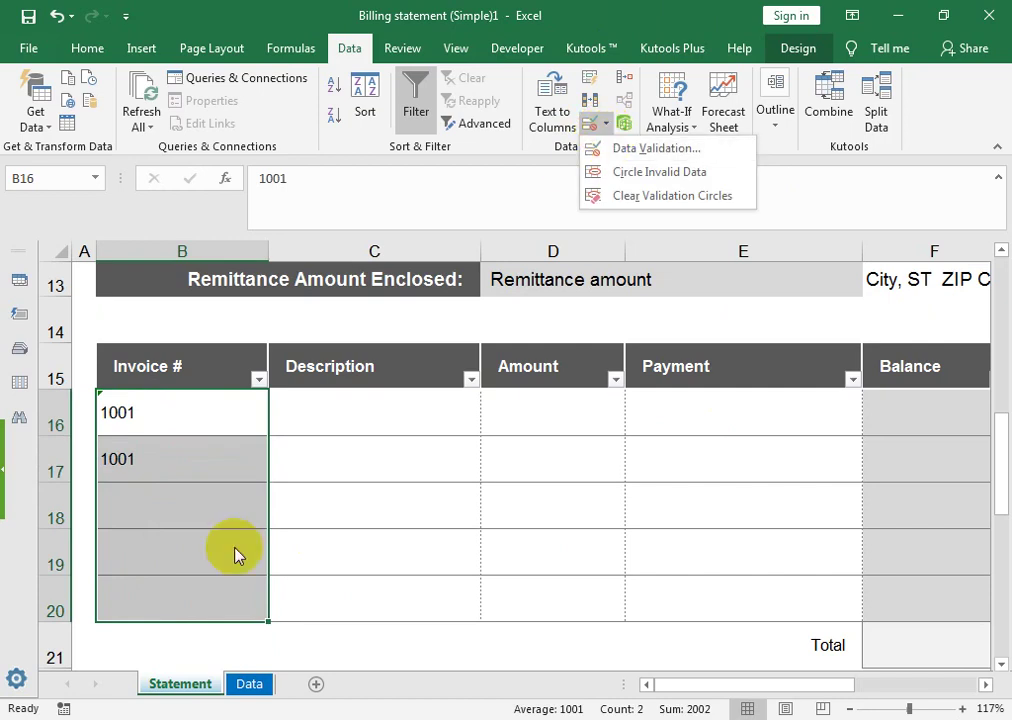
mouse_move(206, 469)
left_mouse_down()
mouse_move(206, 495)
mouse_move(201, 460)
left_mouse_up()
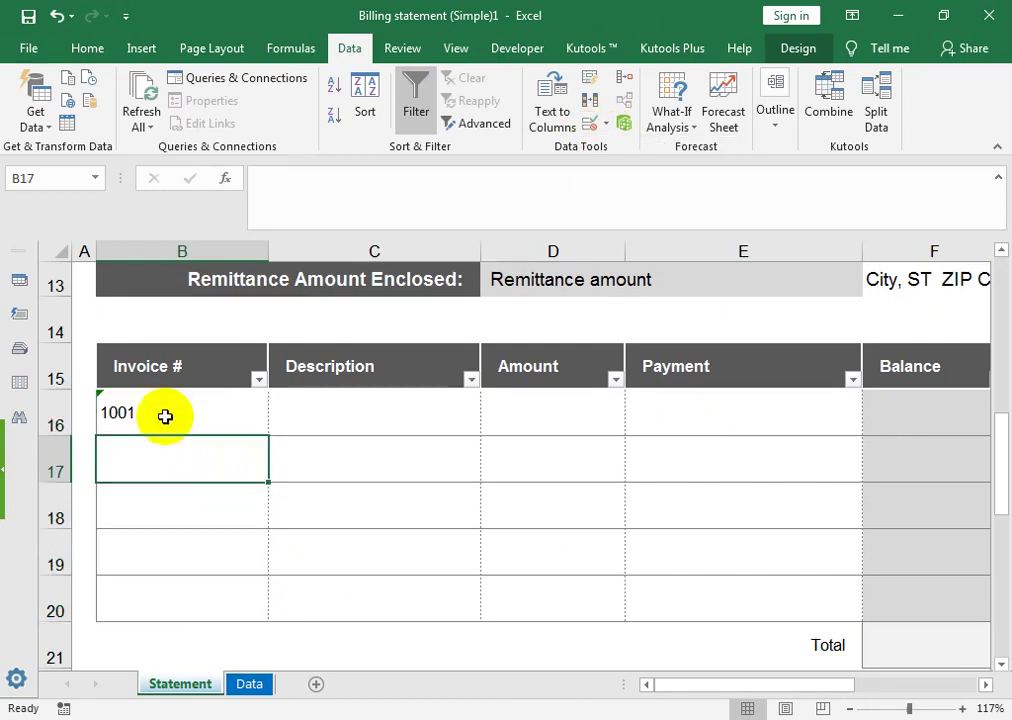
left_click_drag(167, 415, 241, 563)
left_click(604, 125)
left_click(592, 151)
left_click(443, 461)
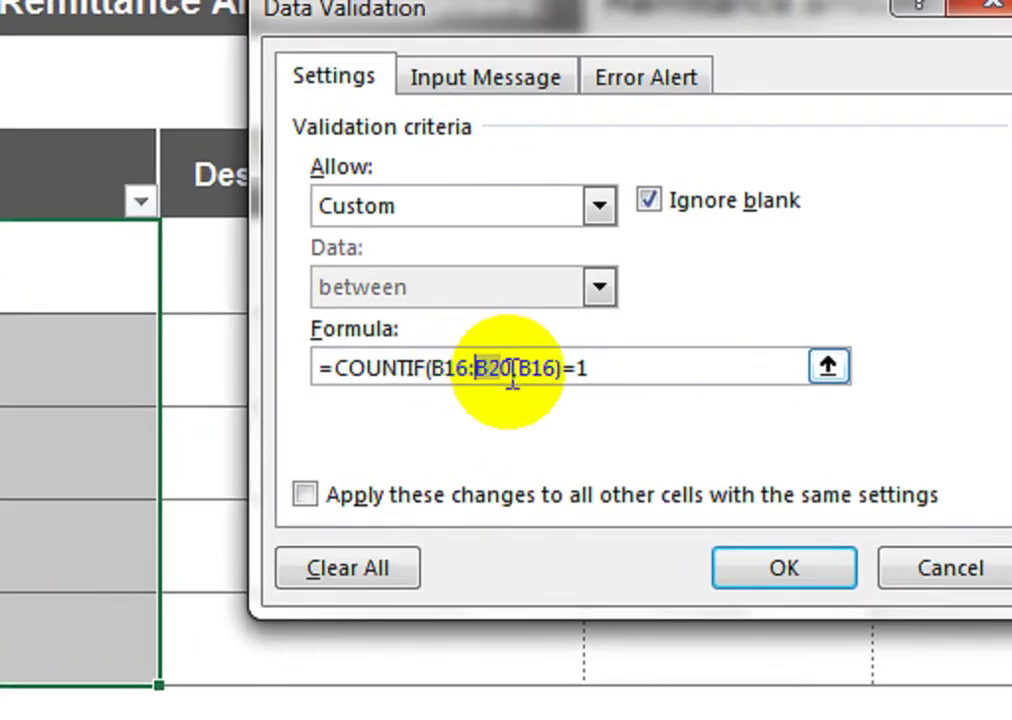
left_click_drag(512, 368, 436, 368)
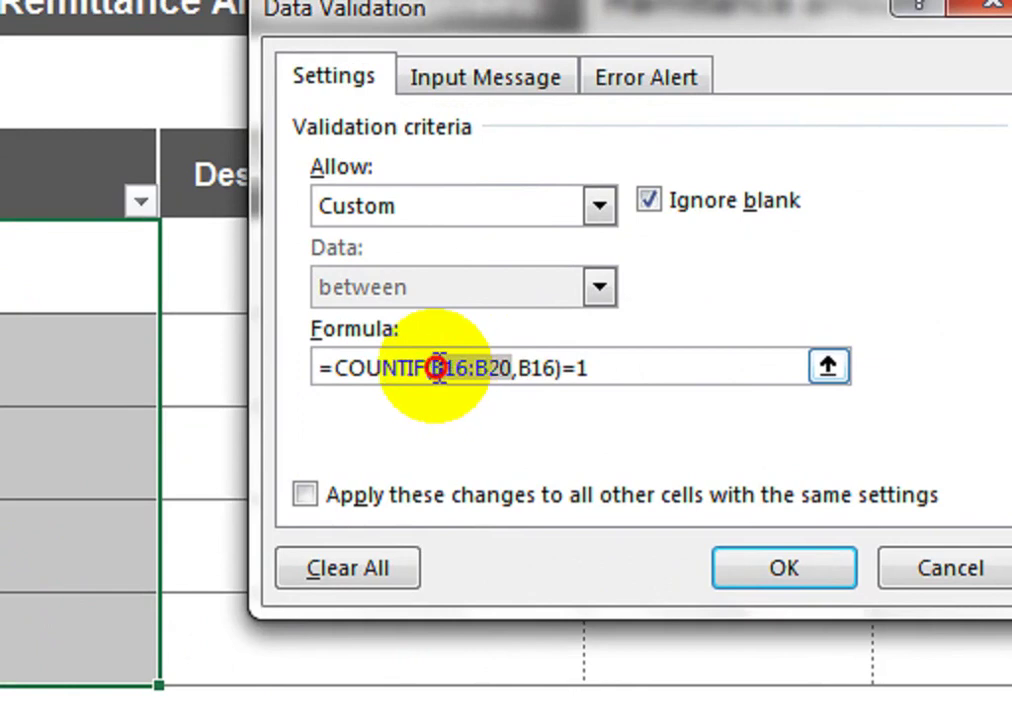
key("F4")
key("Return")
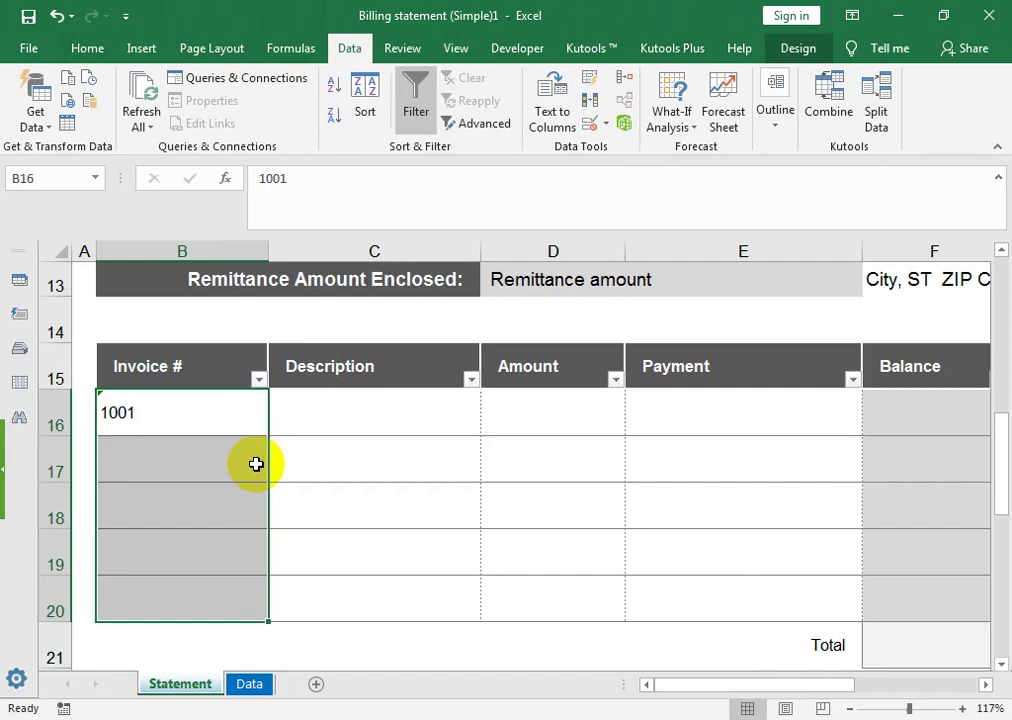
Retest a duplicate 1001 in B17 and cancel the rejected entry
left_click(213, 449)
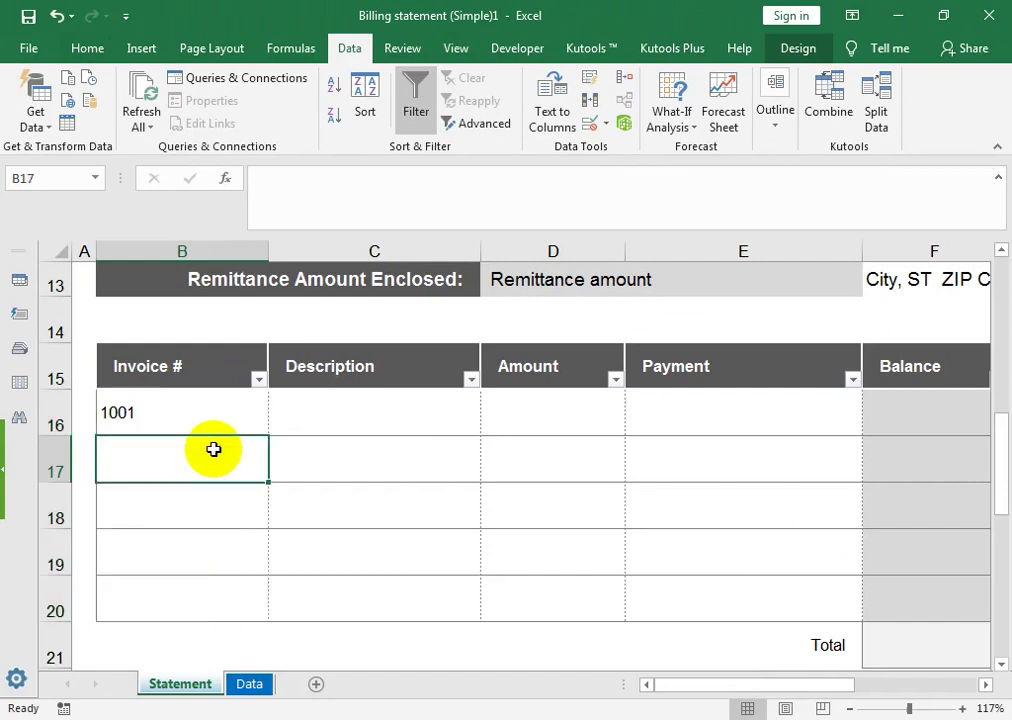
type("1001")
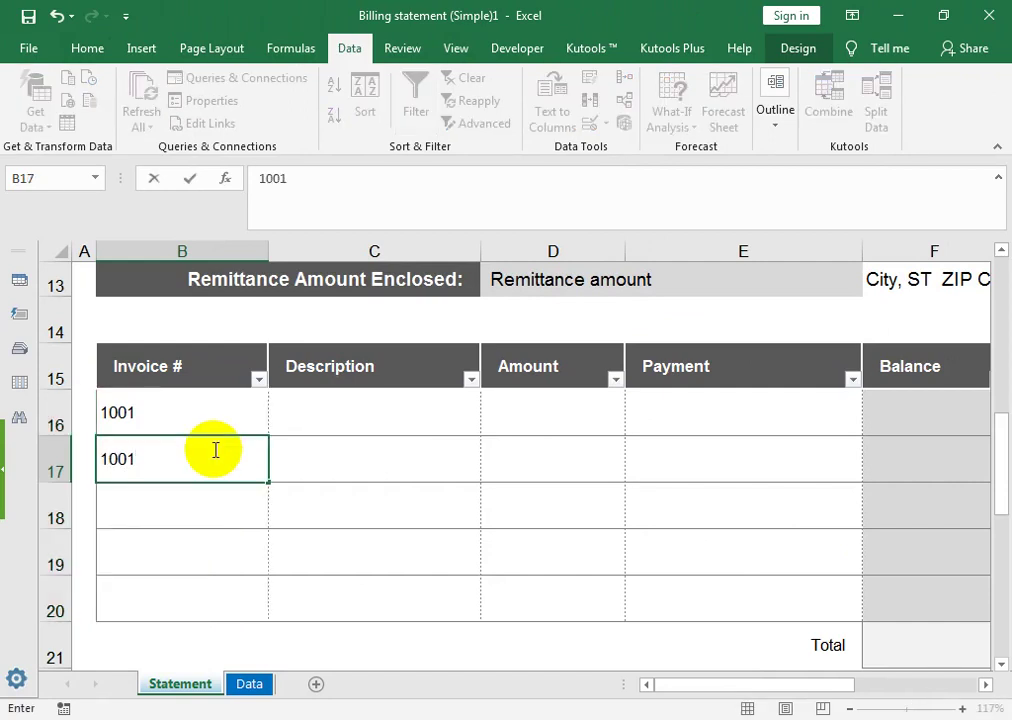
key("Return")
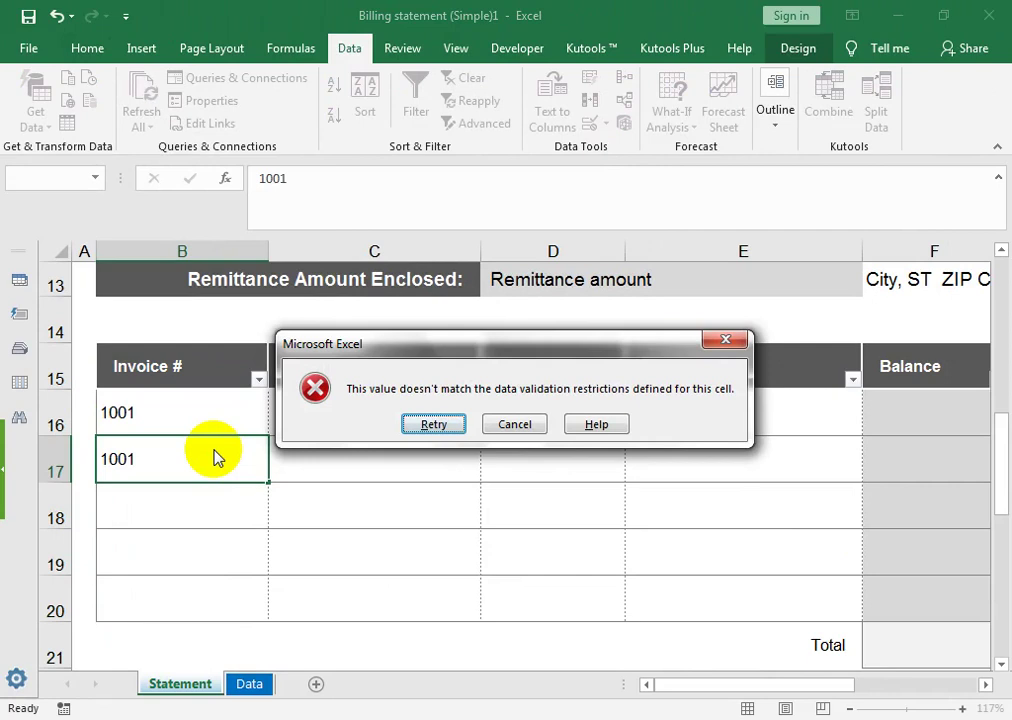
key("Tab")
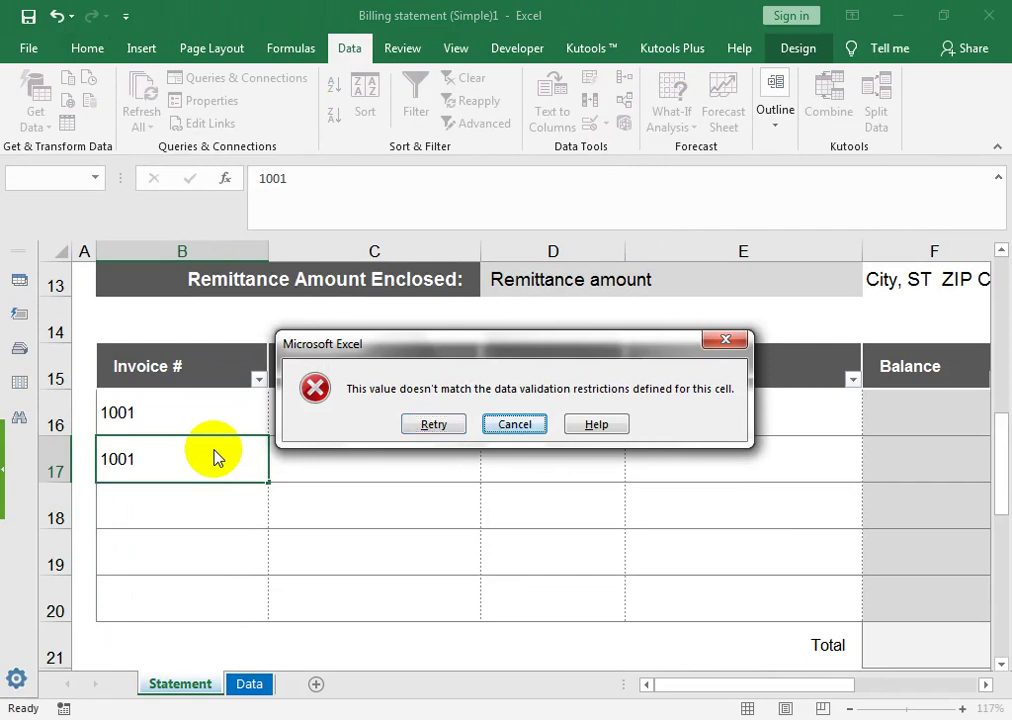
key("Return")
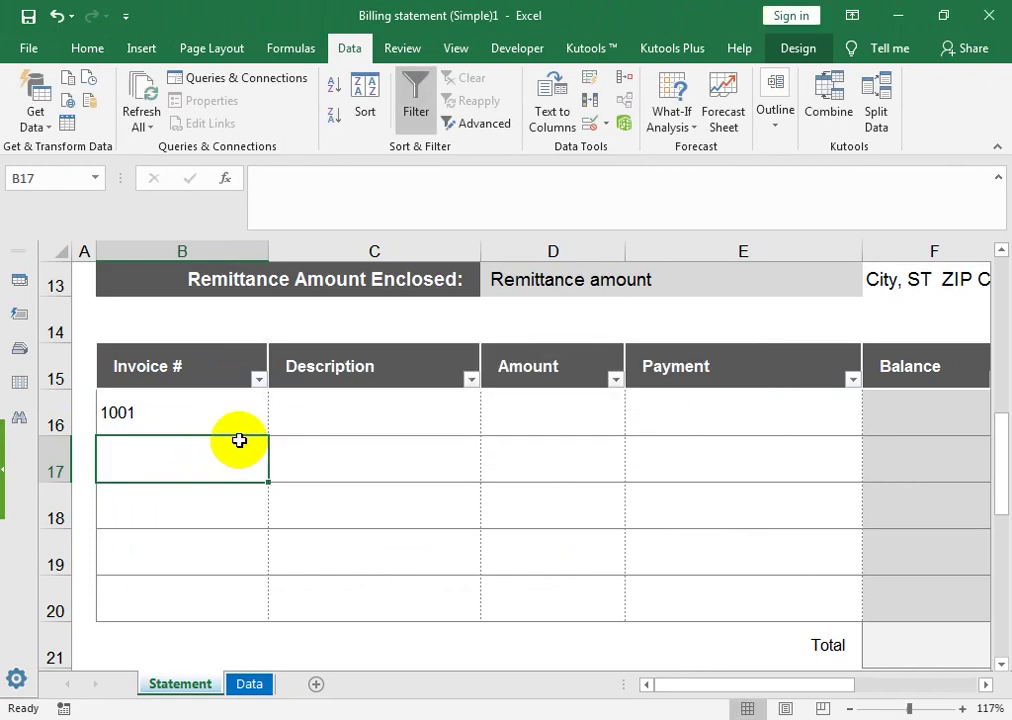
left_click(277, 404)
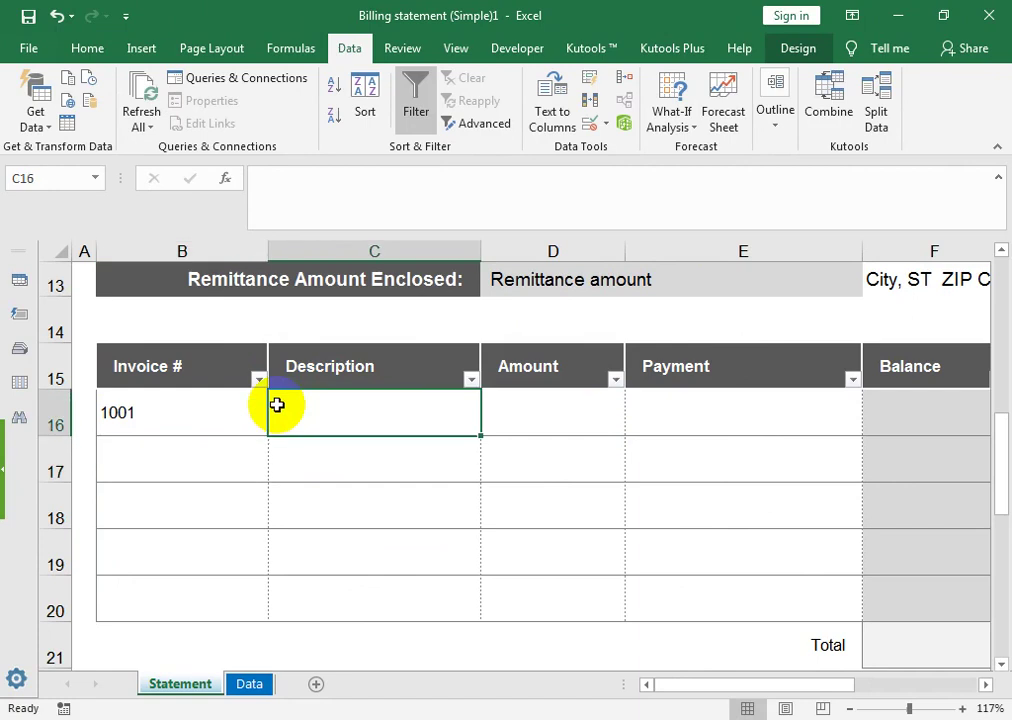
Enter =VLOOKUP([@[Invoice #]],Data!A1:C12,2,FALSE) in C16 to fill the Description column
type("=VL")
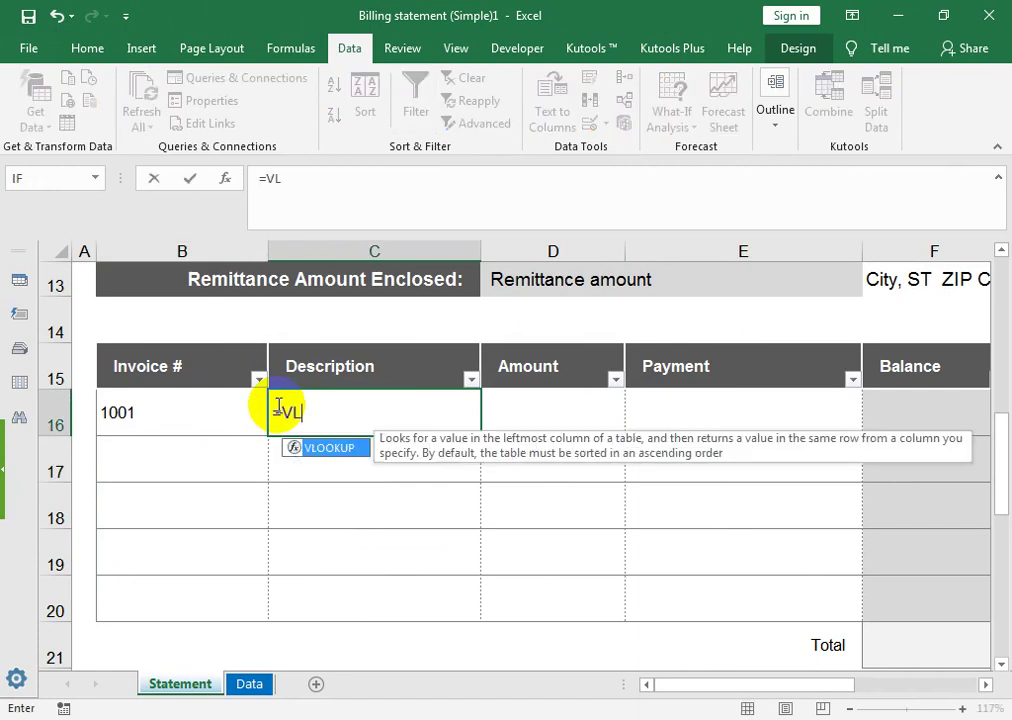
key("Tab")
key("Left")
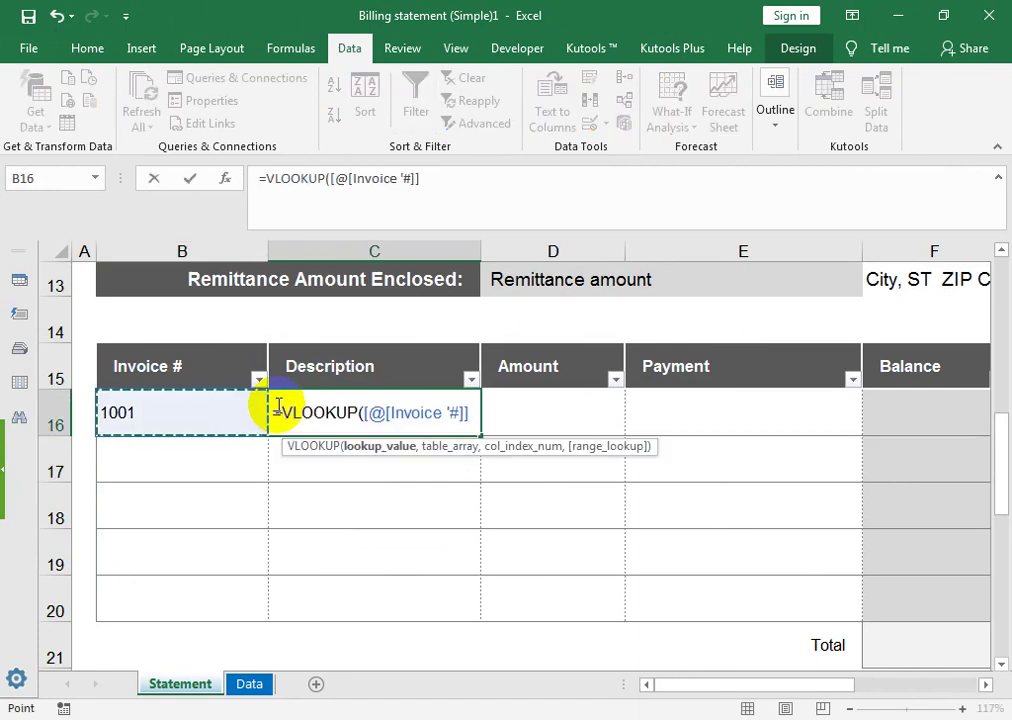
type(",")
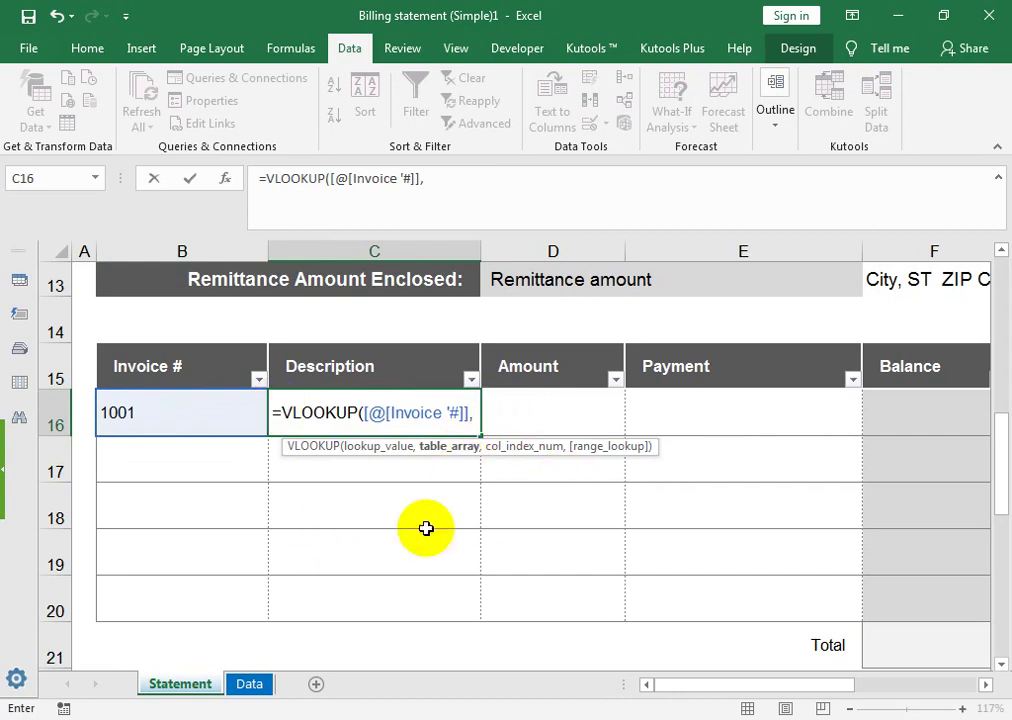
left_click(255, 684)
mouse_move(108, 285)
left_mouse_down()
mouse_move(217, 397)
mouse_move(262, 497)
left_mouse_up()
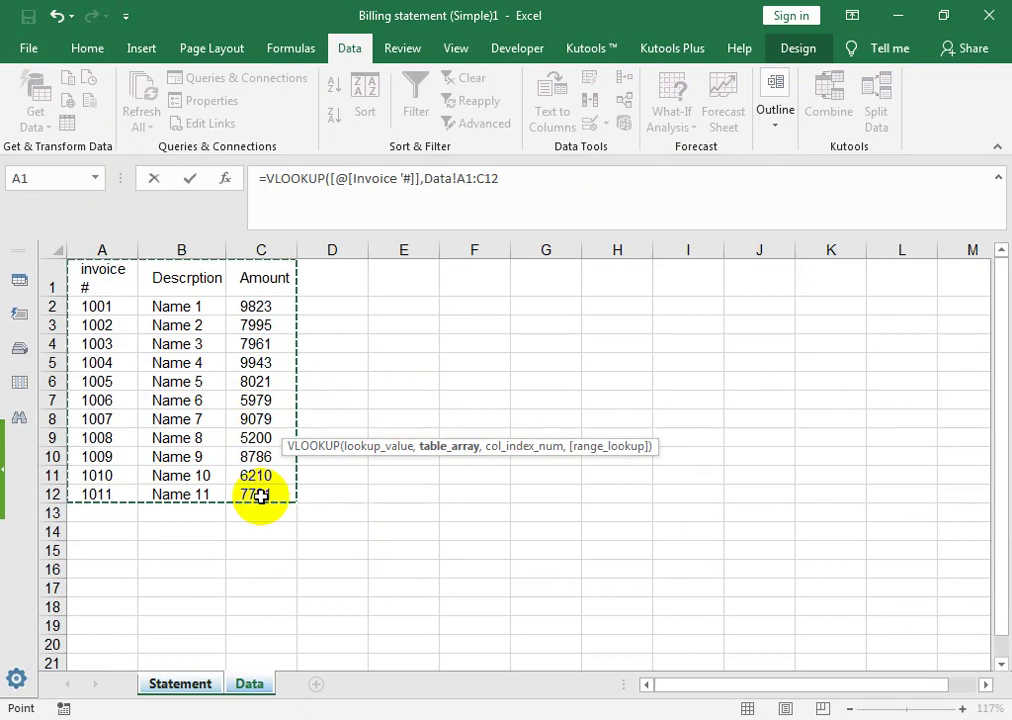
type(",2")
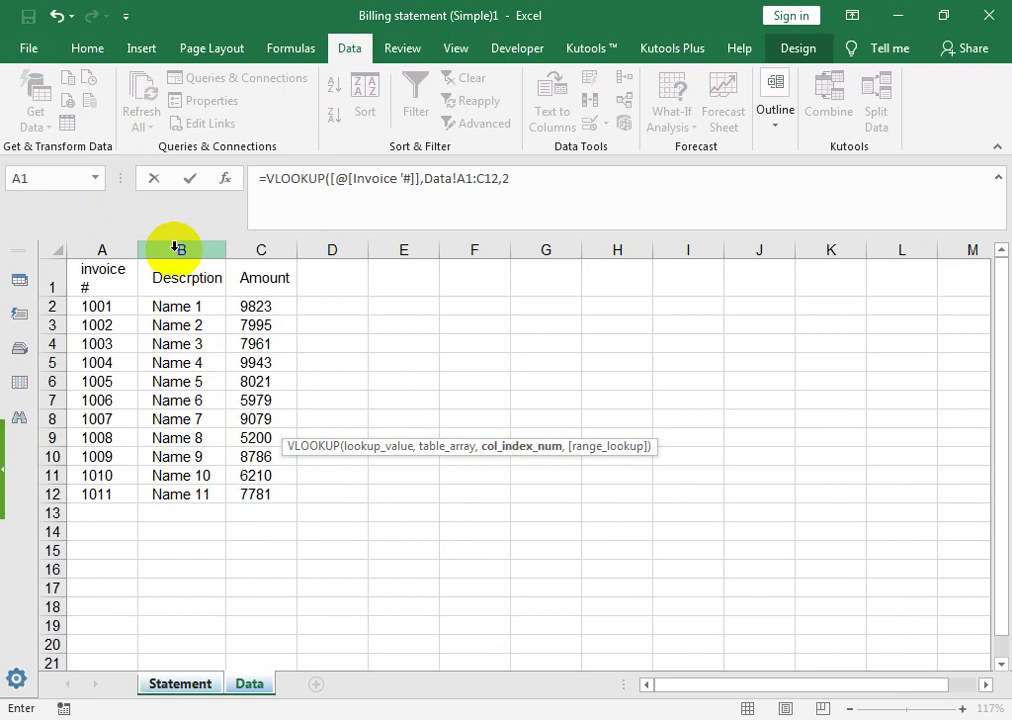
type(",")
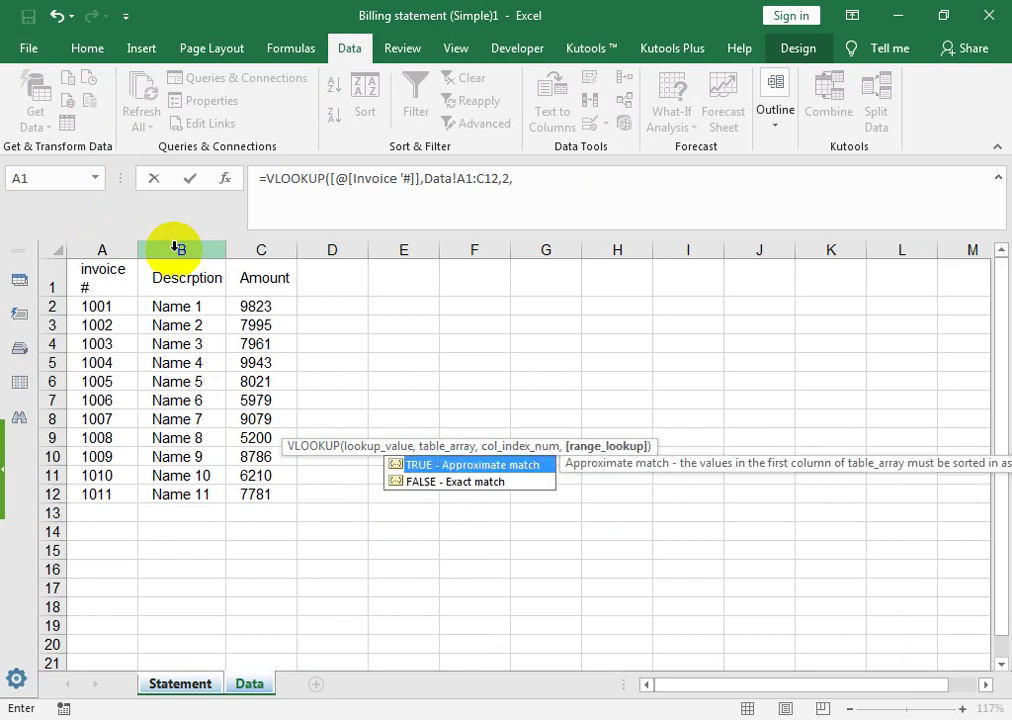
key("Down")
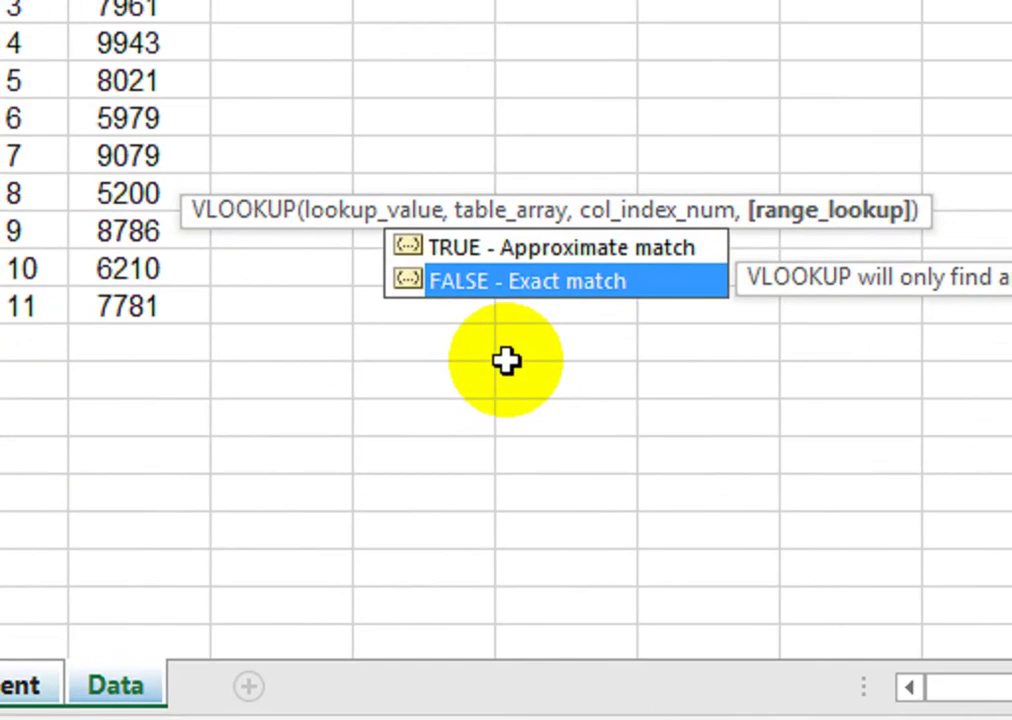
key("Tab")
key("Tab")
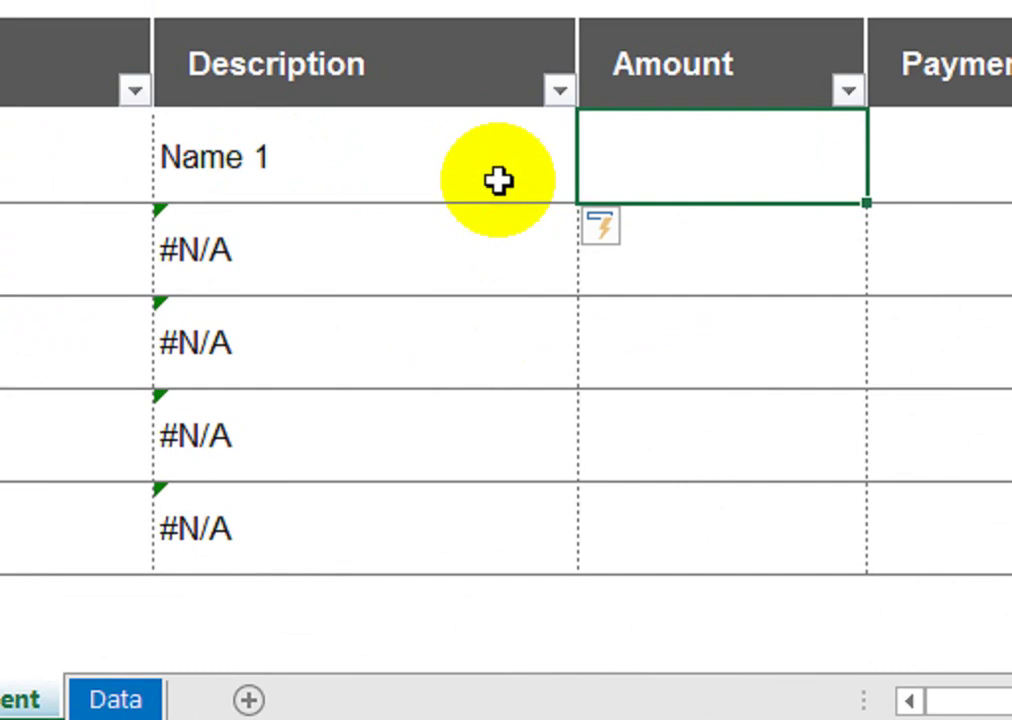
left_click(340, 172)
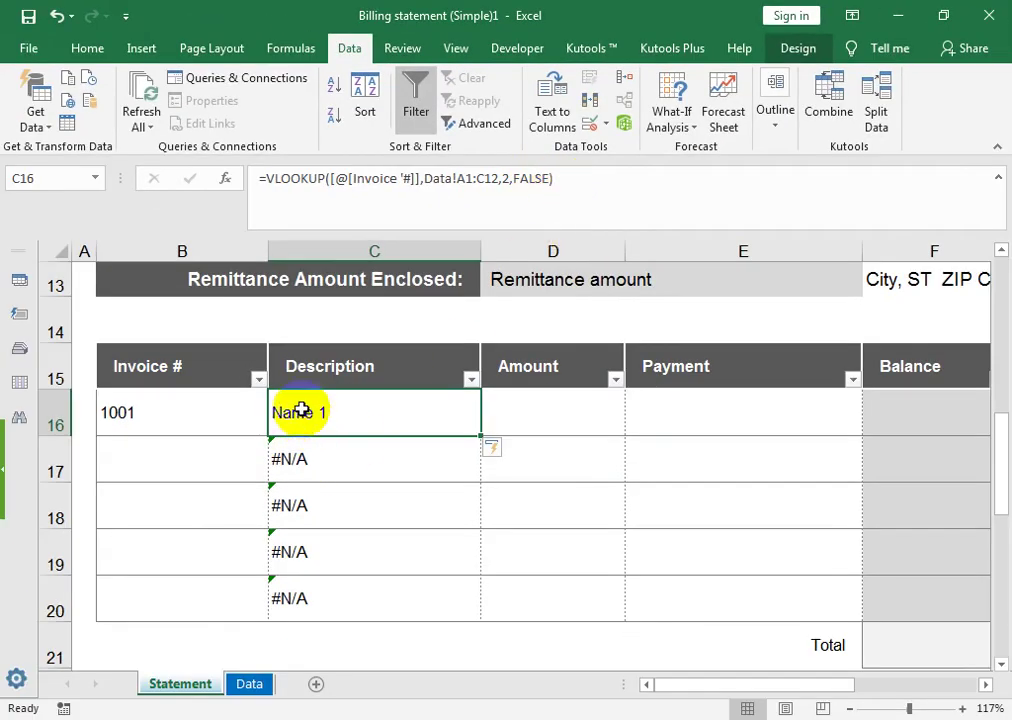
left_click(249, 686)
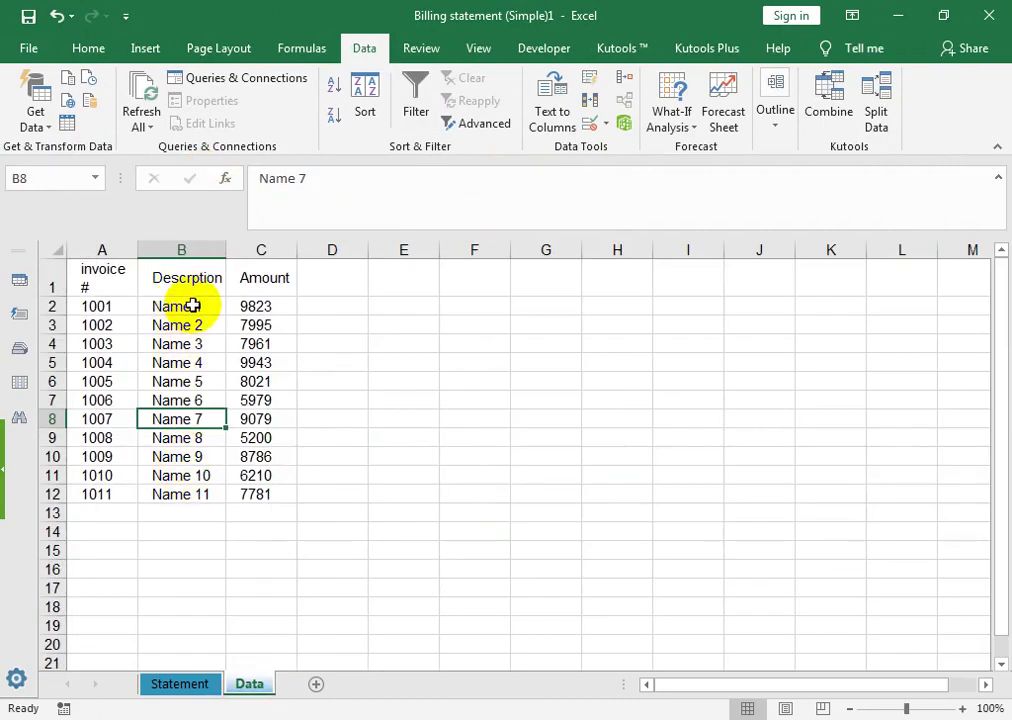
Copy the Description VLOOKUP into D16 with column index 3, so 1001 returns 9823
left_click(195, 684)
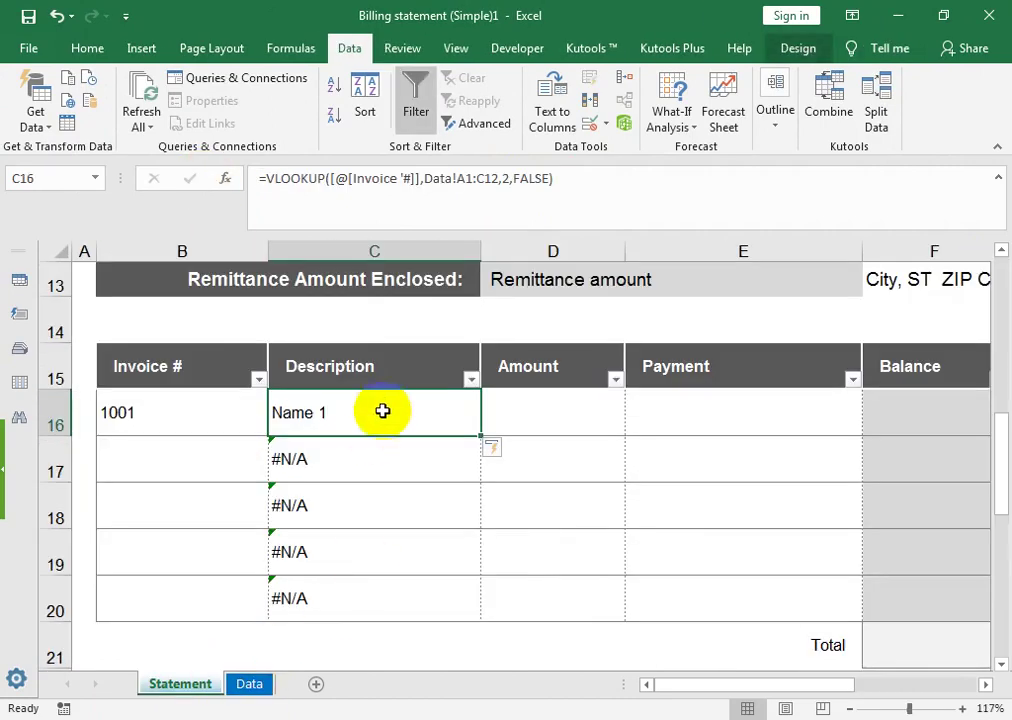
left_click_drag(583, 178, 196, 176)
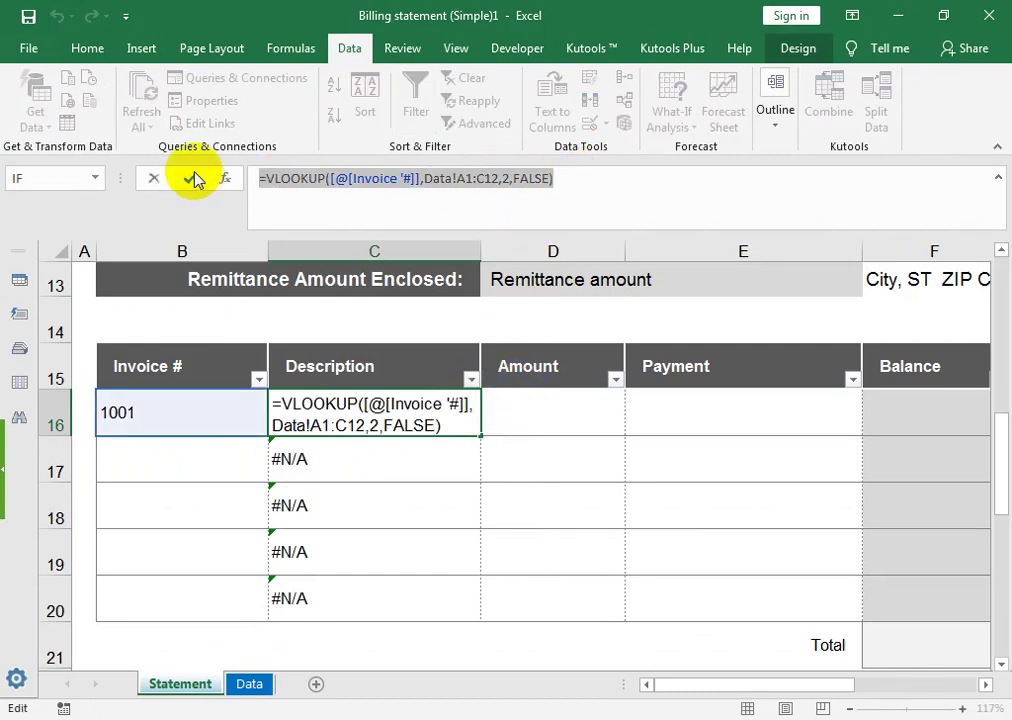
key("Tab")
key("ctrl+v")
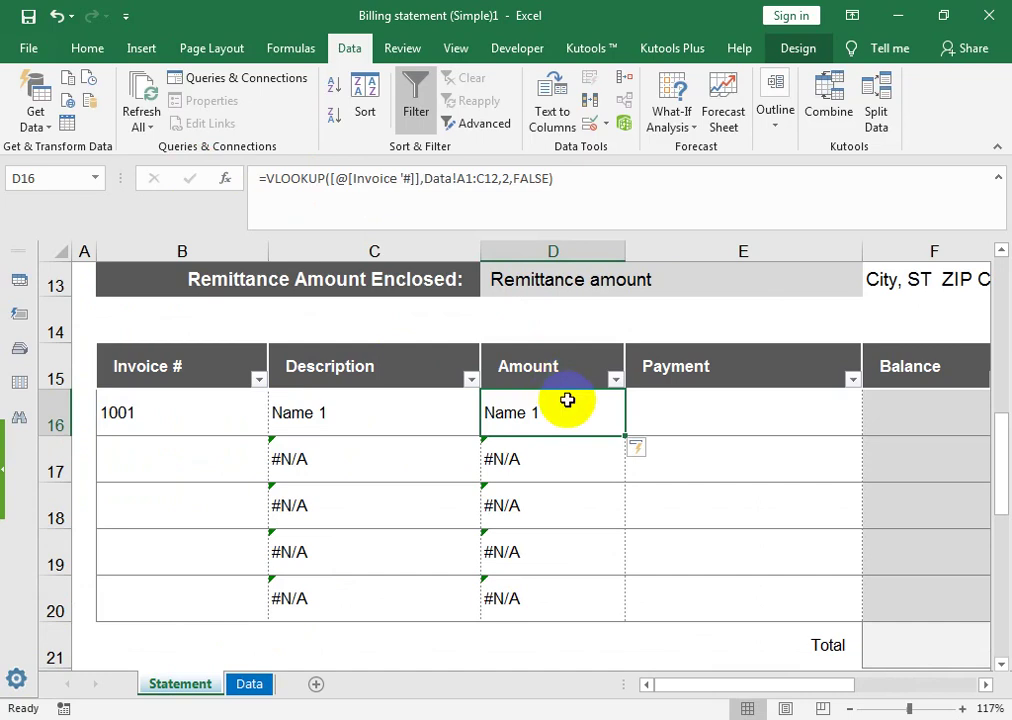
double_click(565, 396)
left_click(591, 448)
key("BackSpace")
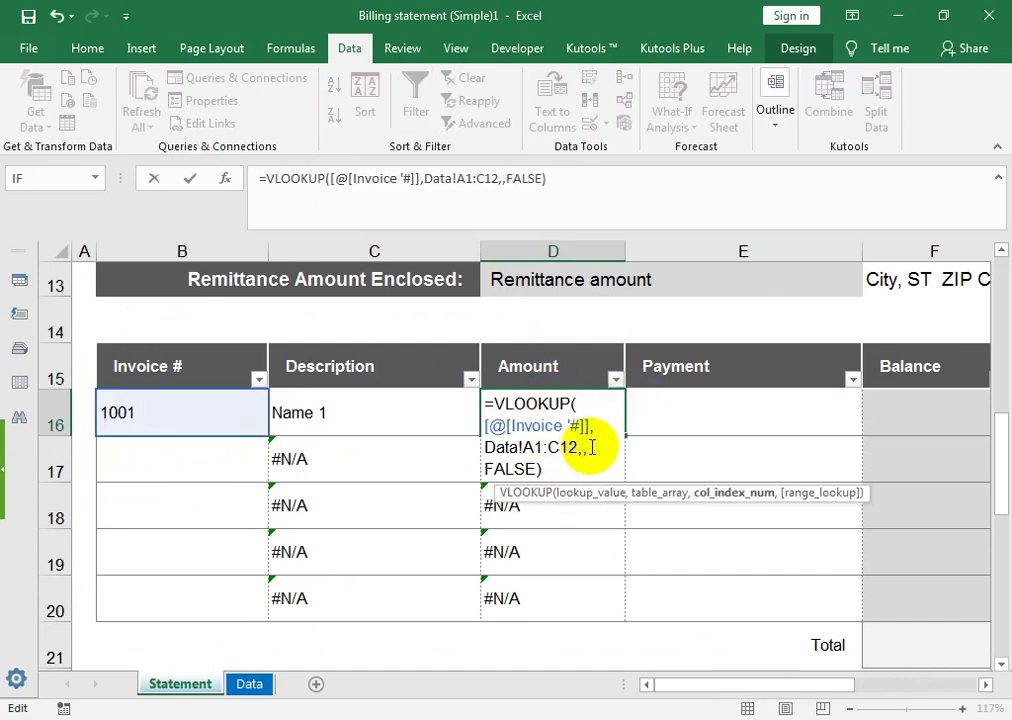
type("3")
key("Return")
key("Left")
Enter invoice number 1002 in B17
left_click(406, 419)
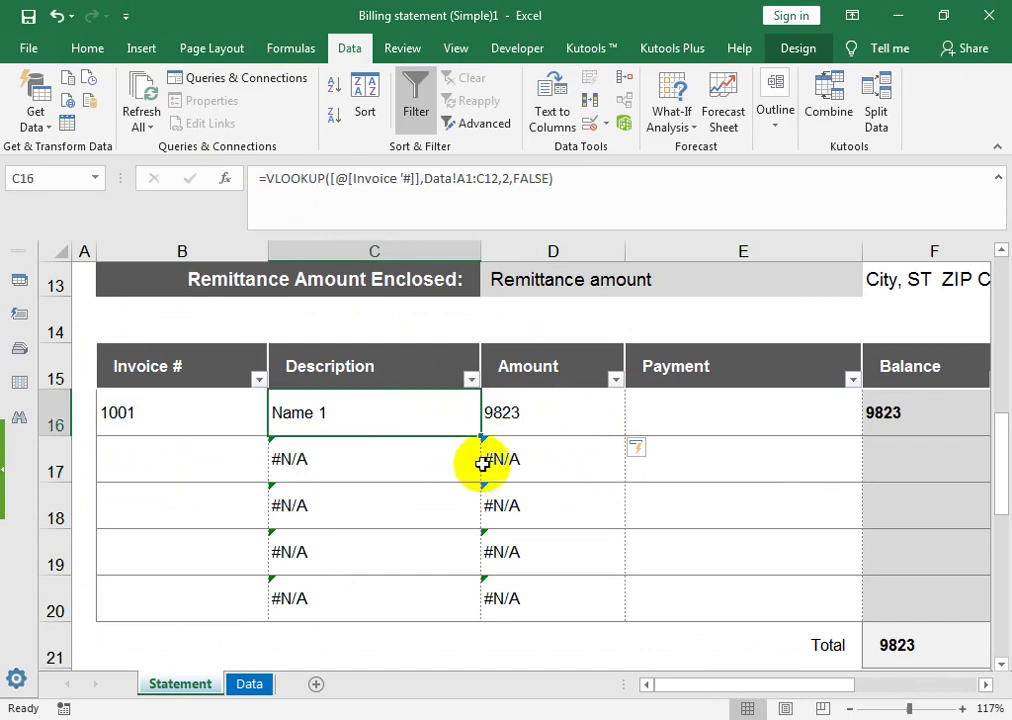
left_click(478, 462)
left_click(217, 460)
type("1002")
key("Return")
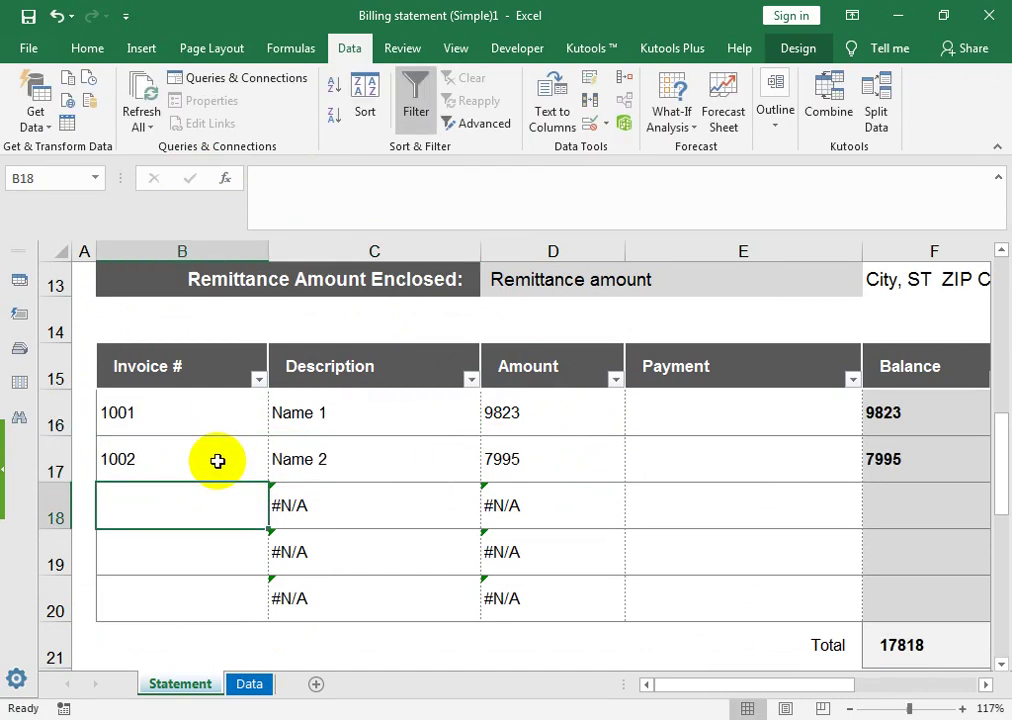
Enter invoice numbers 1004, 1008 and 1006 in the next rows
type("1004")
key("Return")
type("1008")
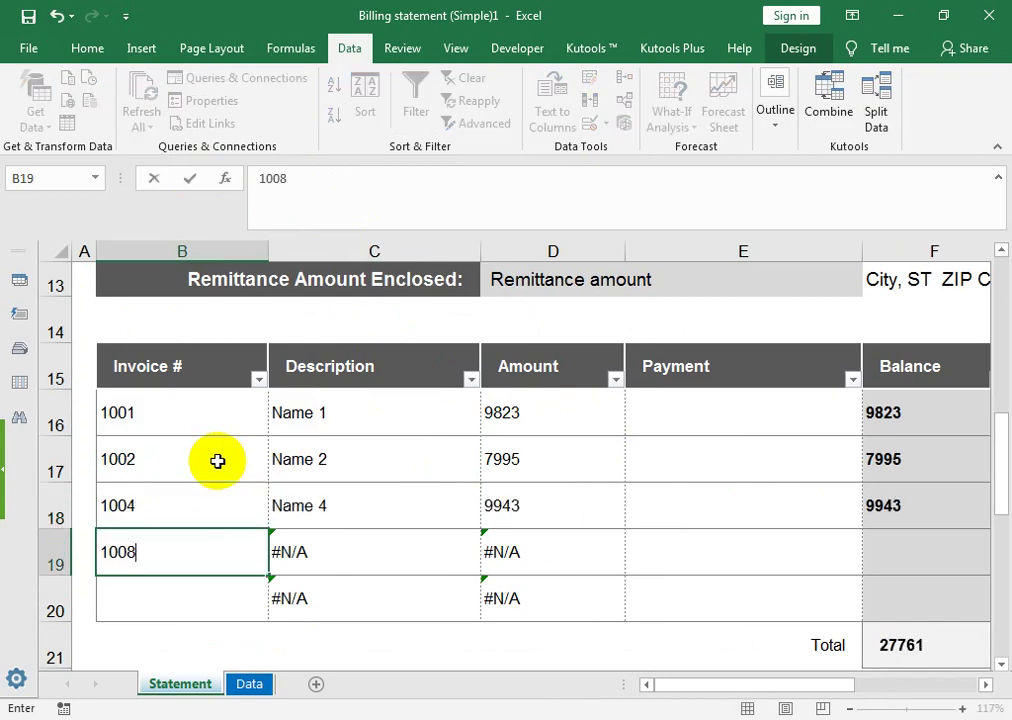
key("Return")
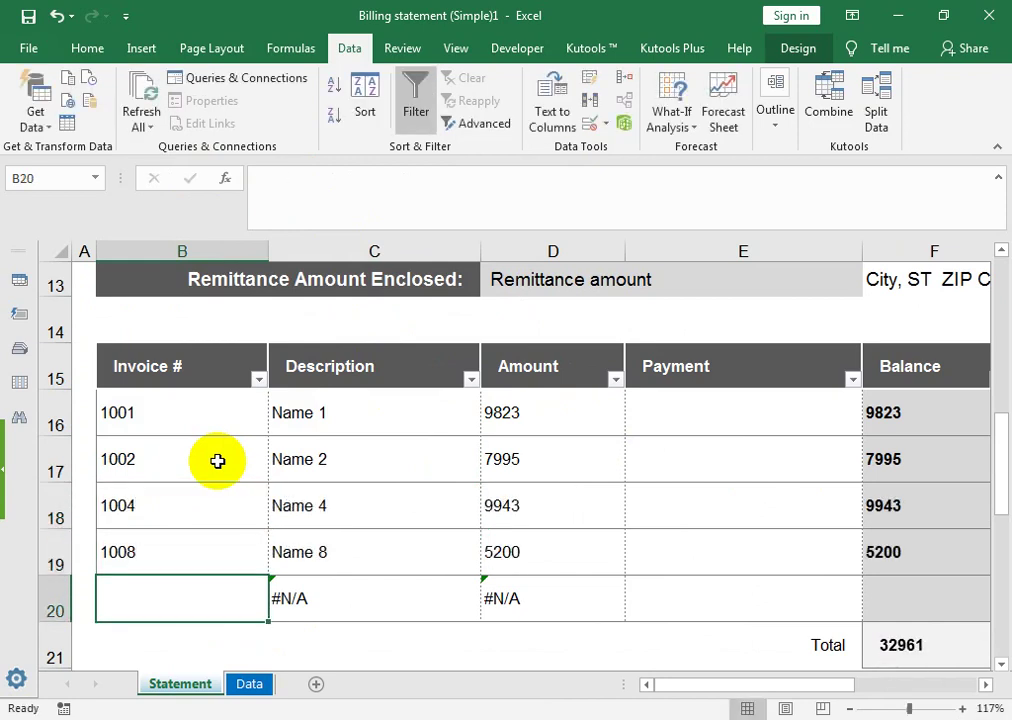
type("1006")
key("Return")
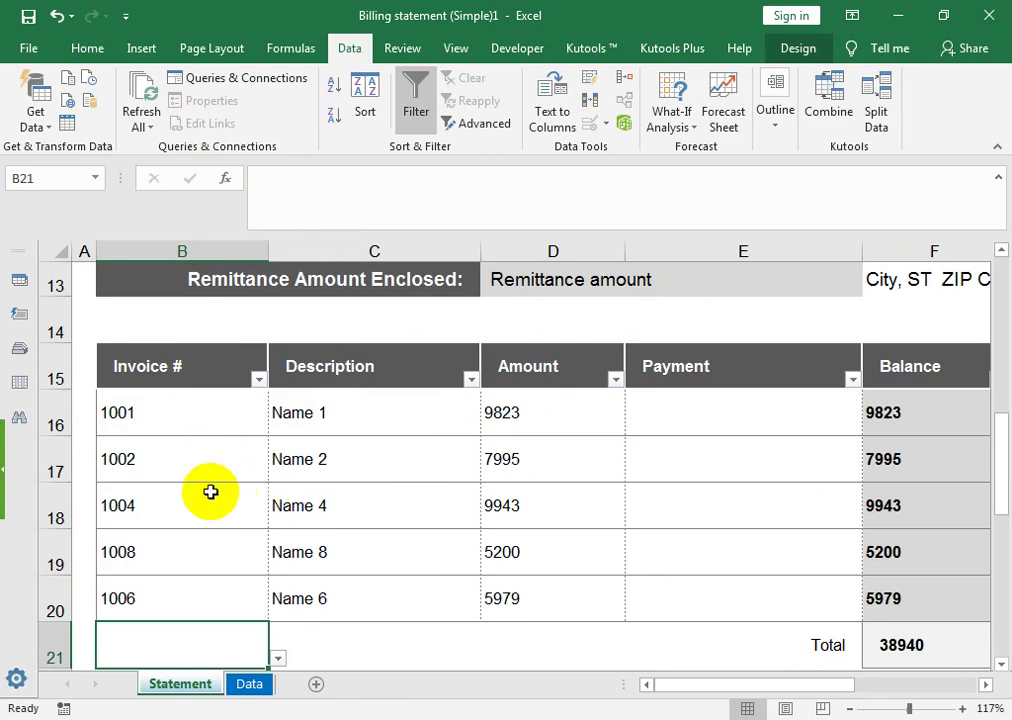
Enter payments 9000, 8000, 10000, 5000 and 6000 in E16:E20
left_click(725, 420)
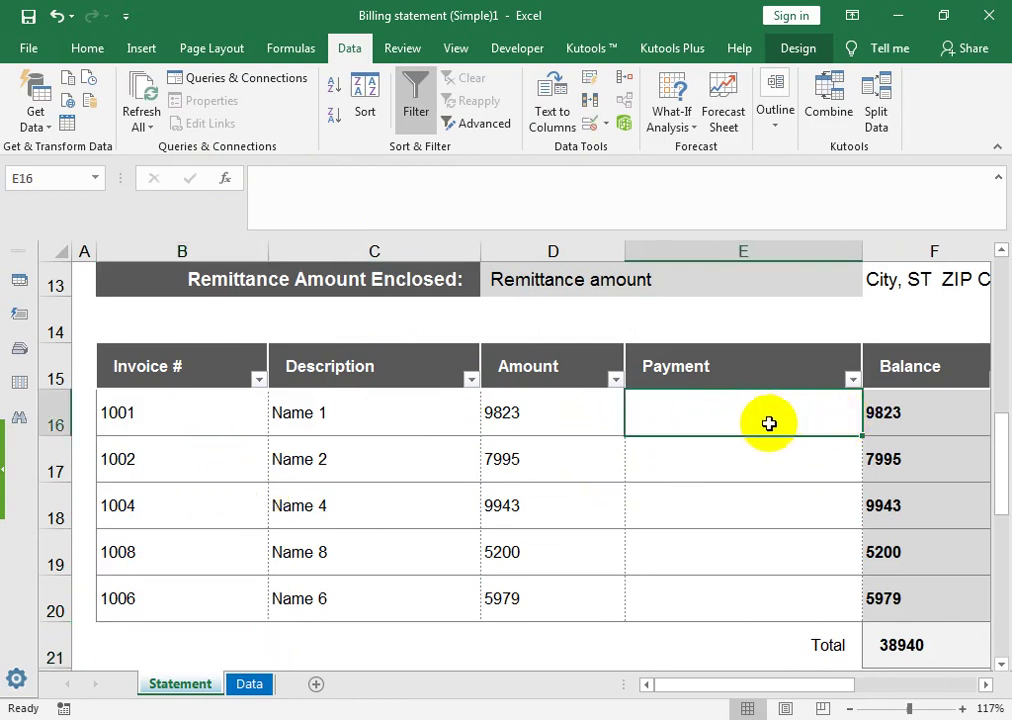
type("9000")
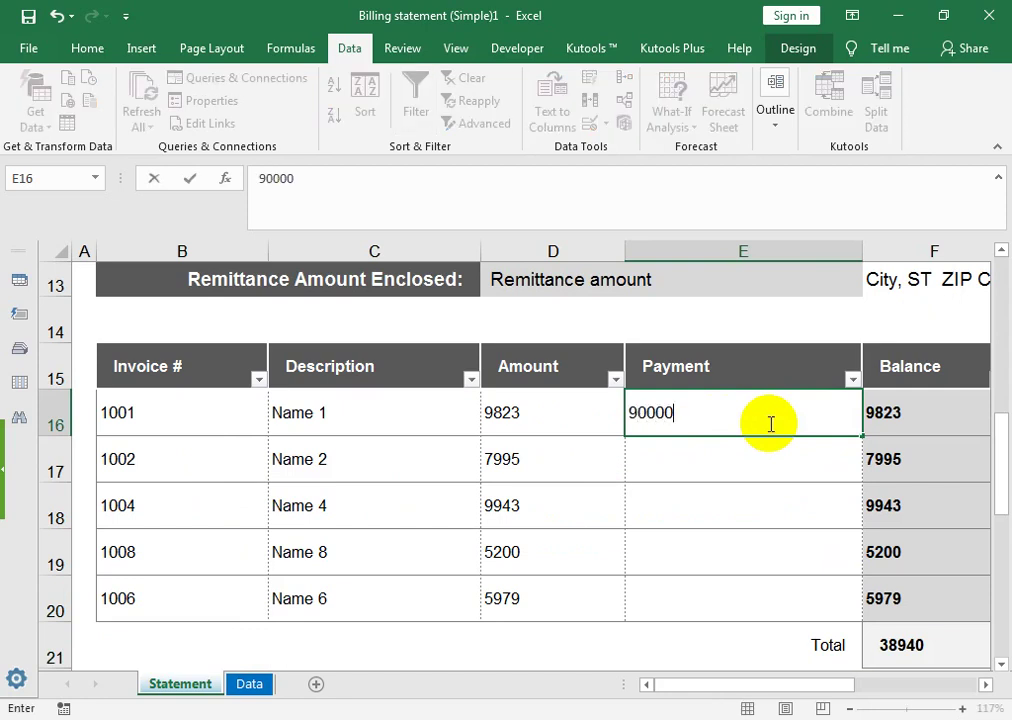
key("Return")
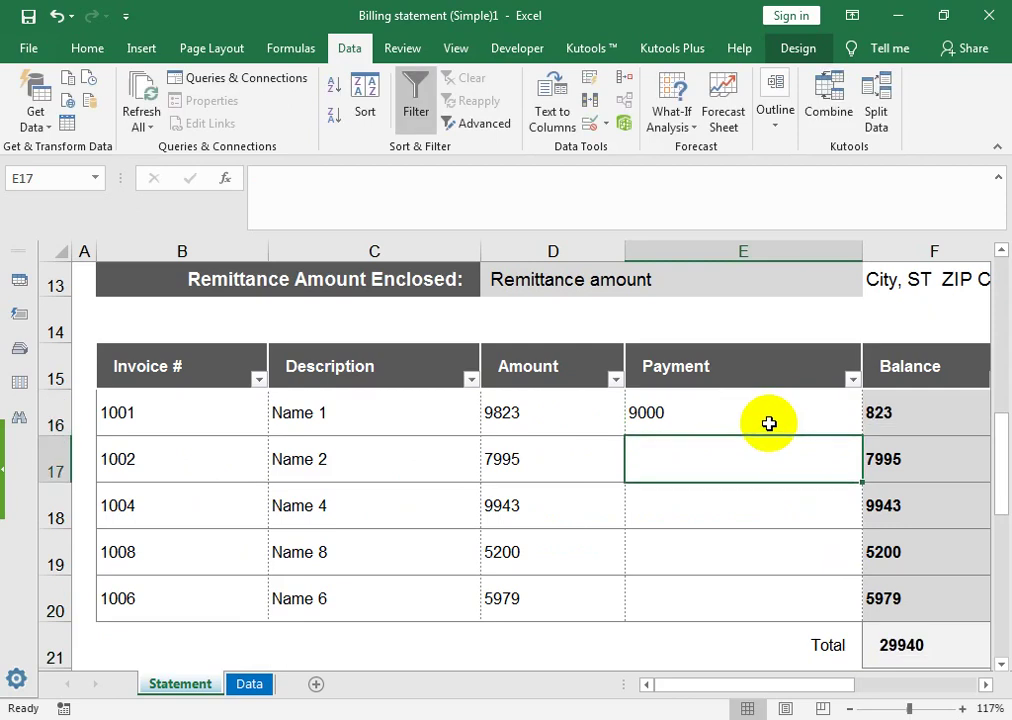
type("8000")
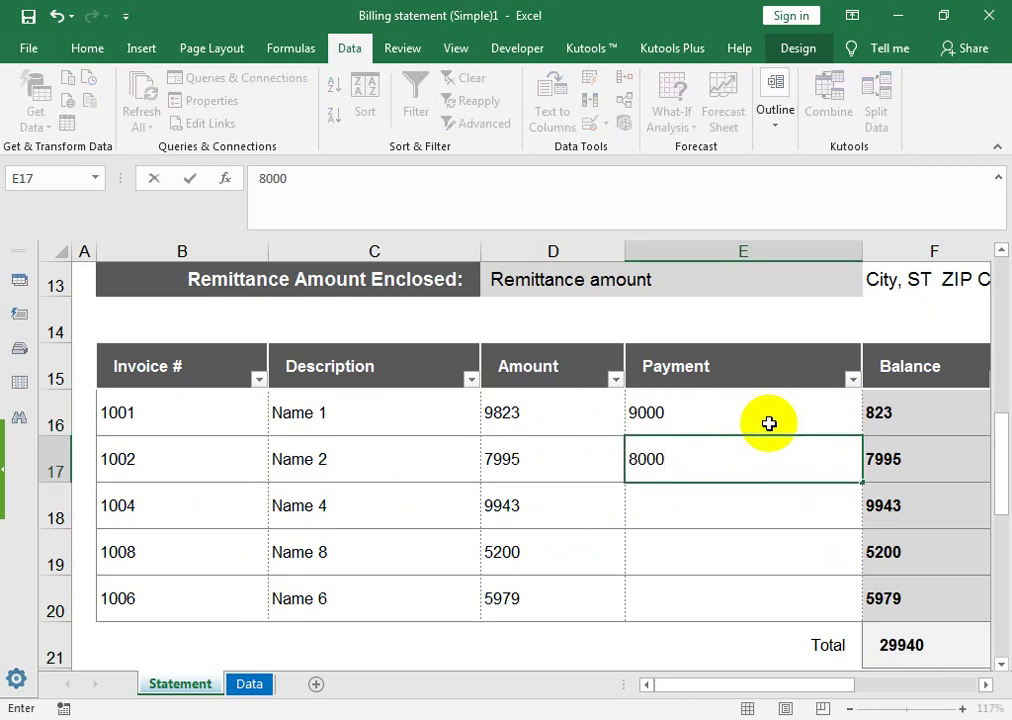
key("Return")
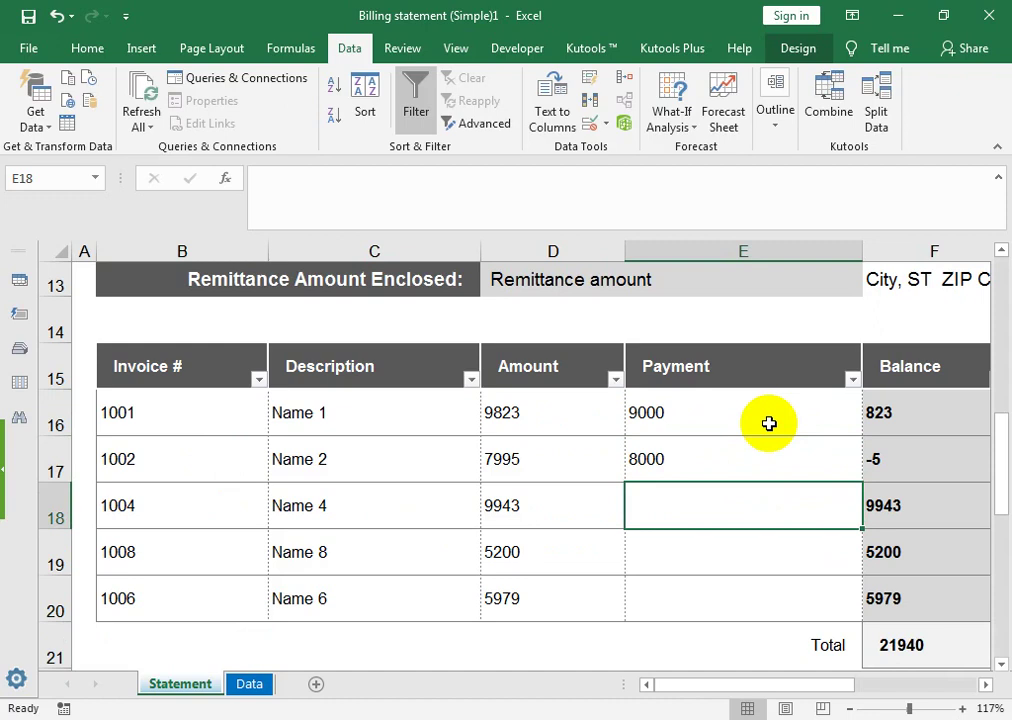
type("0000")
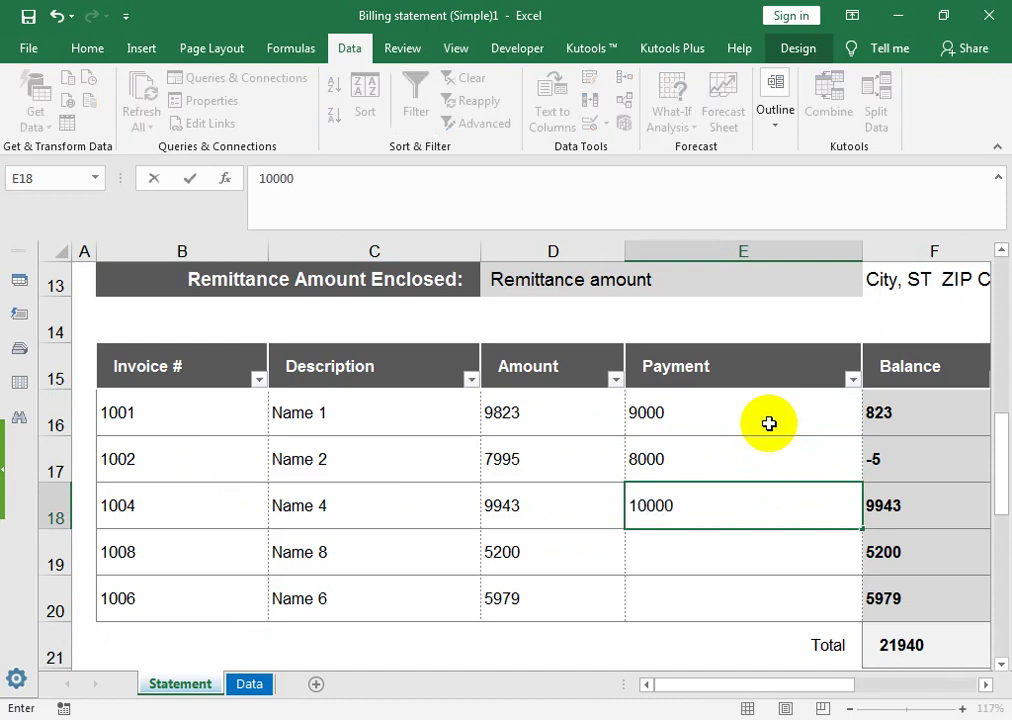
key("Return")
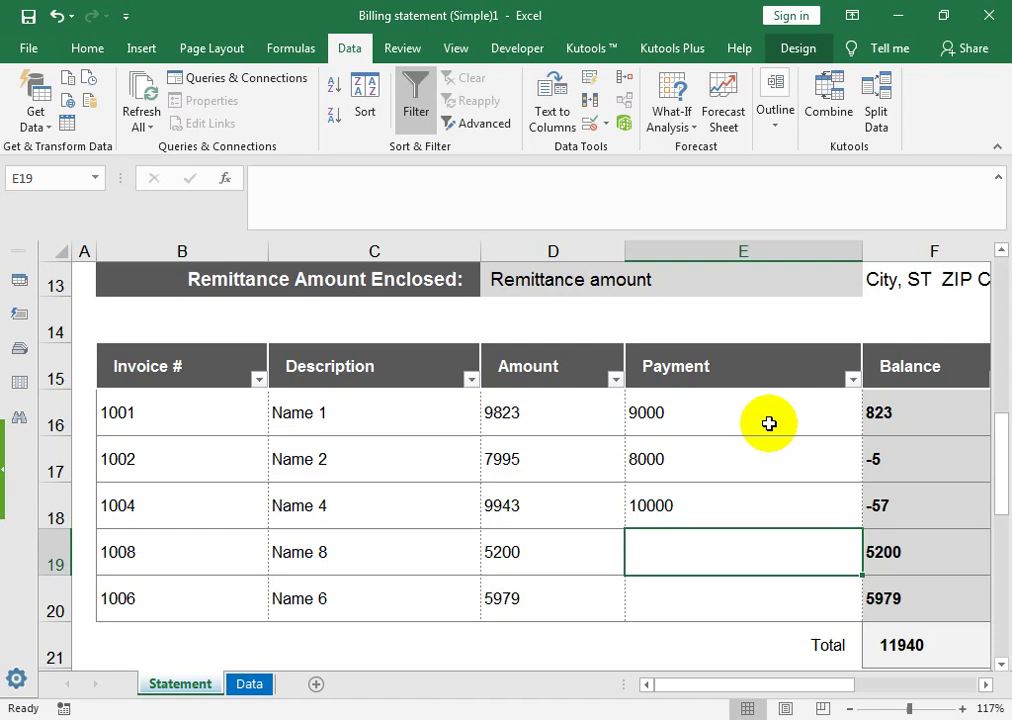
type("5000")
key("Return")
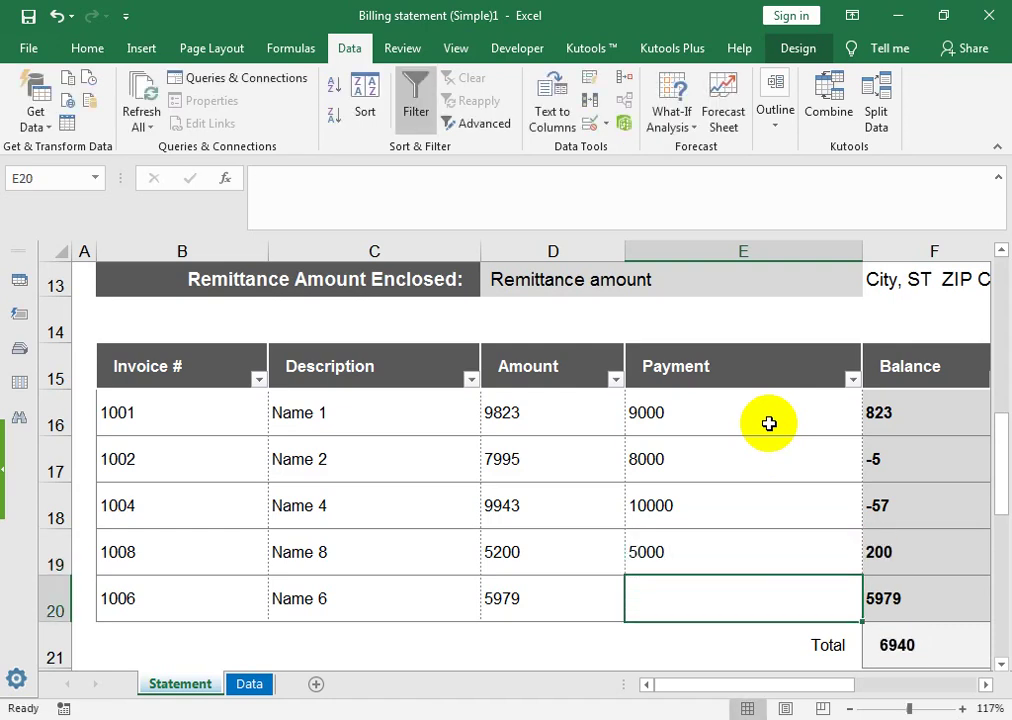
type("6000")
key("Return")
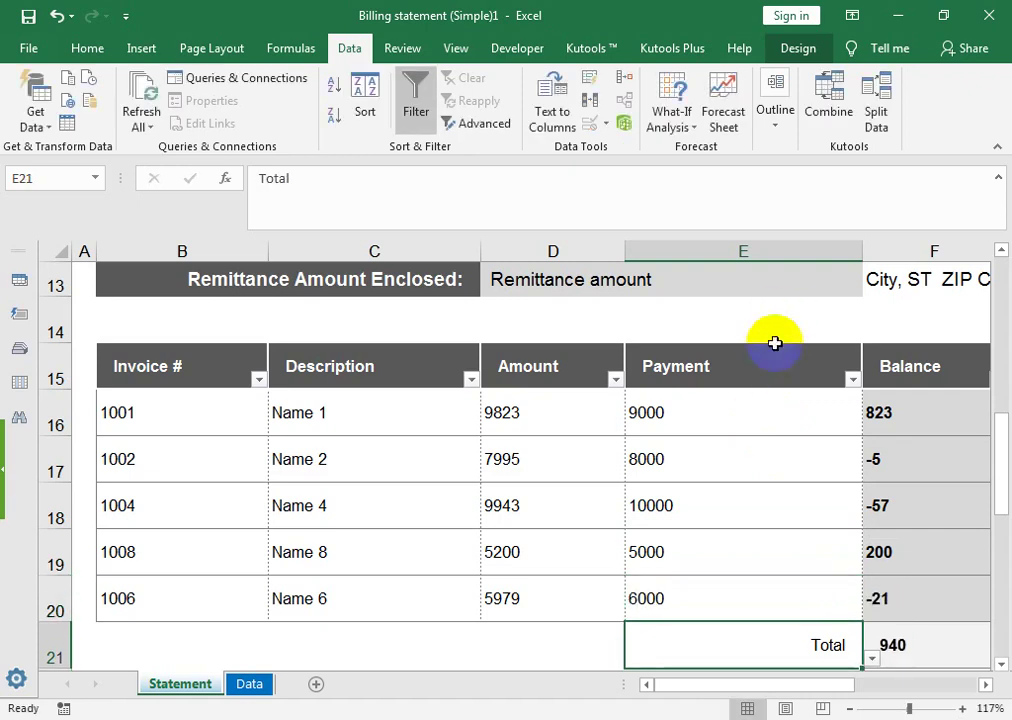
Correct invoice 1004's payment to 9943 and check its Balance formula
left_click(590, 515)
left_click(700, 505)
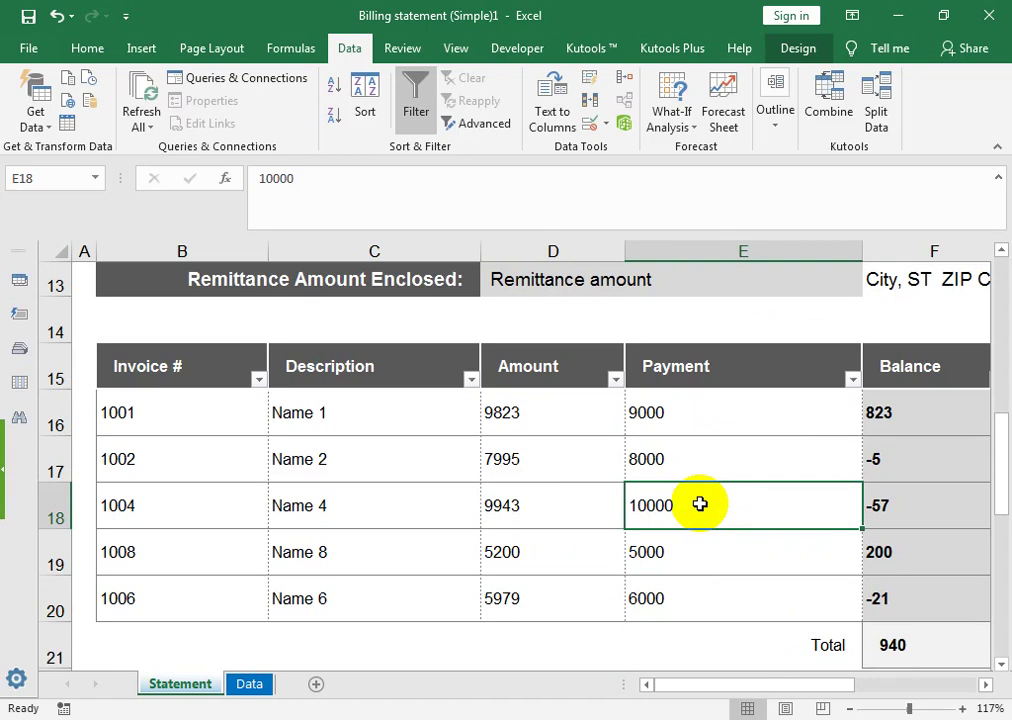
type("9943")
key("Return")
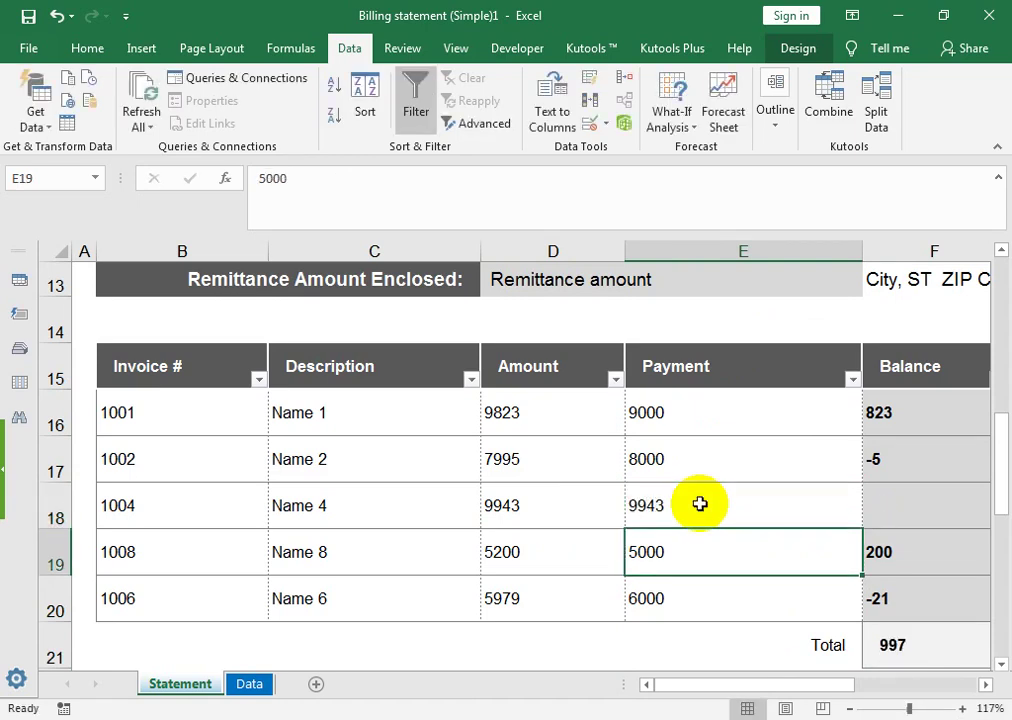
left_click(944, 505)
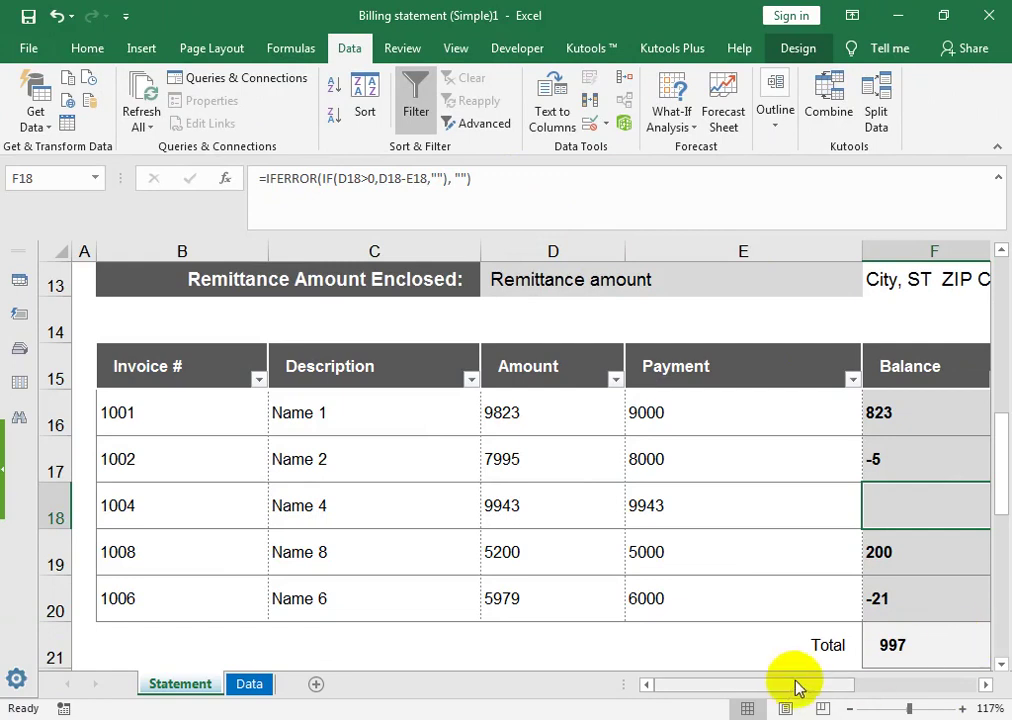
left_click(760, 428)
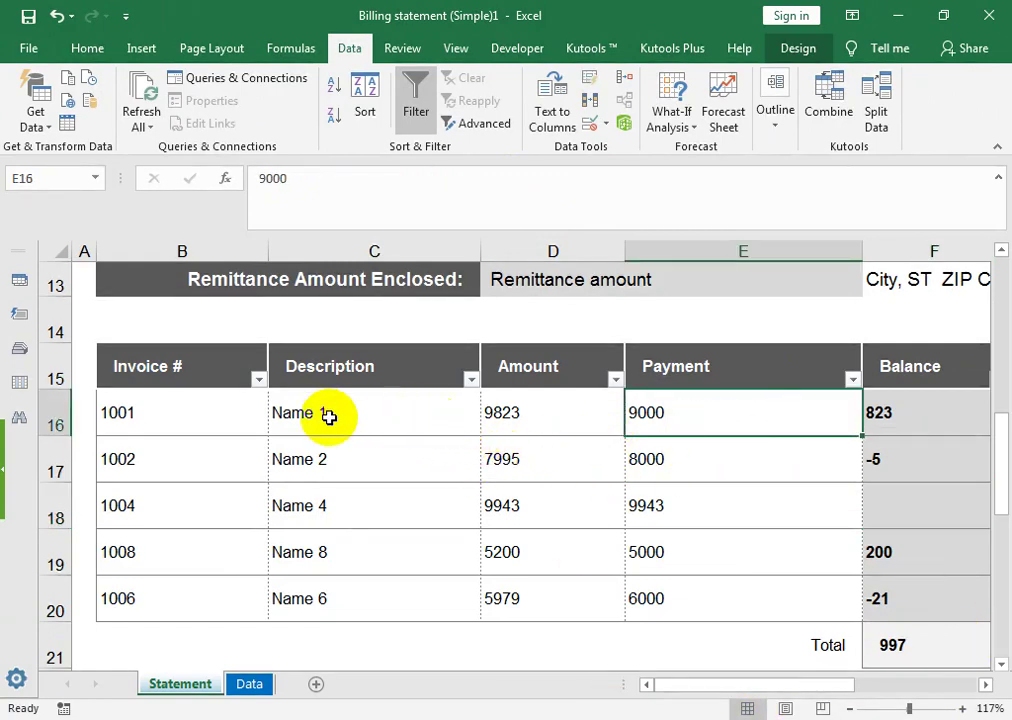
Clear invoice 1001 and wrap the C16 Description lookup in IFERROR(...,"")
left_click(226, 402)
key("Delete")
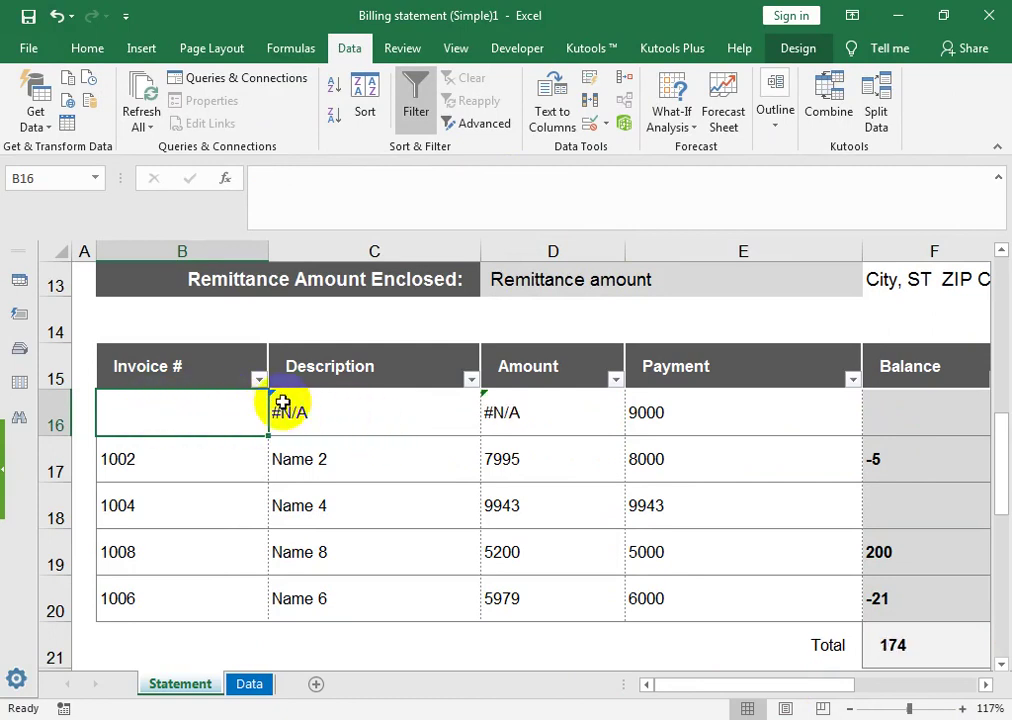
double_click(334, 411)
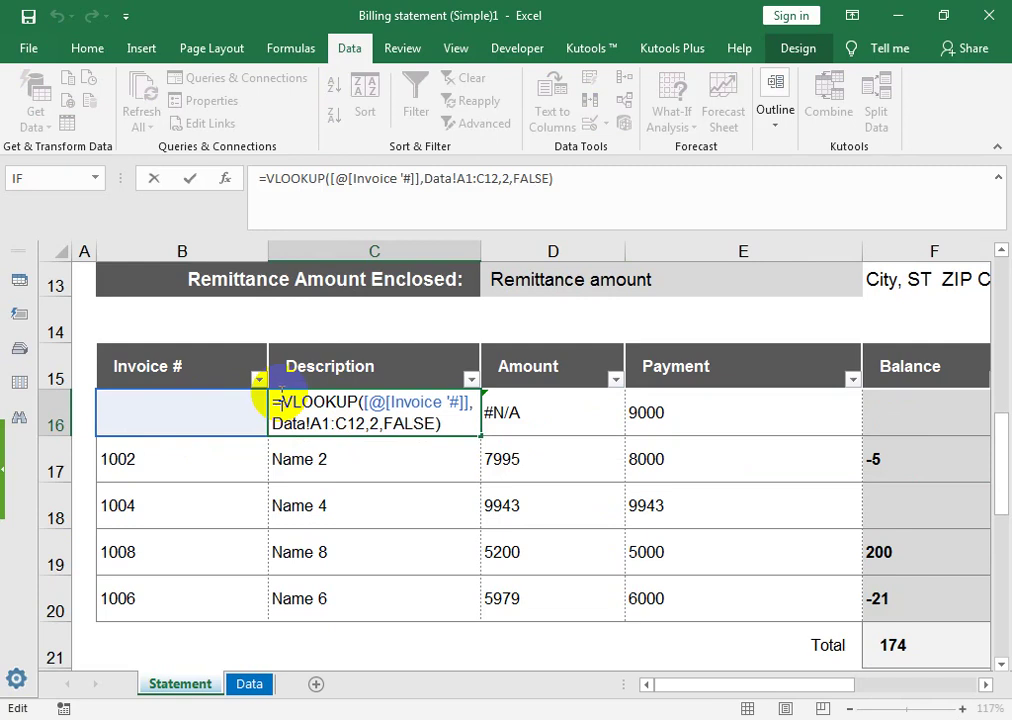
left_click(281, 401)
type("IF")
key("Down")
key("Tab")
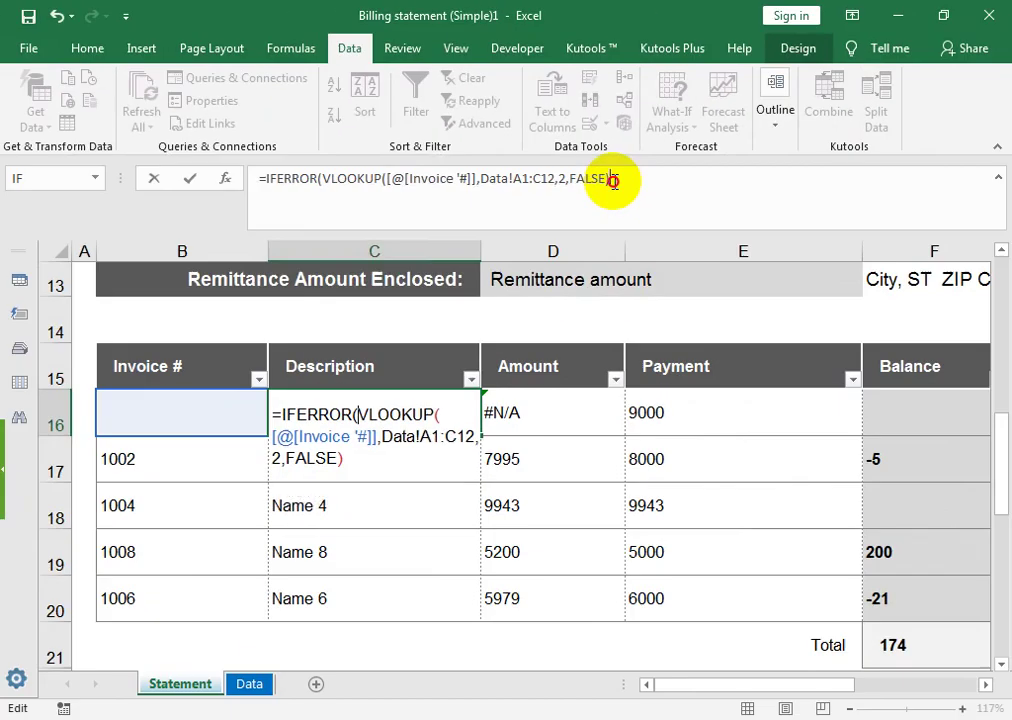
left_click(611, 179)
type(",\"\"0")
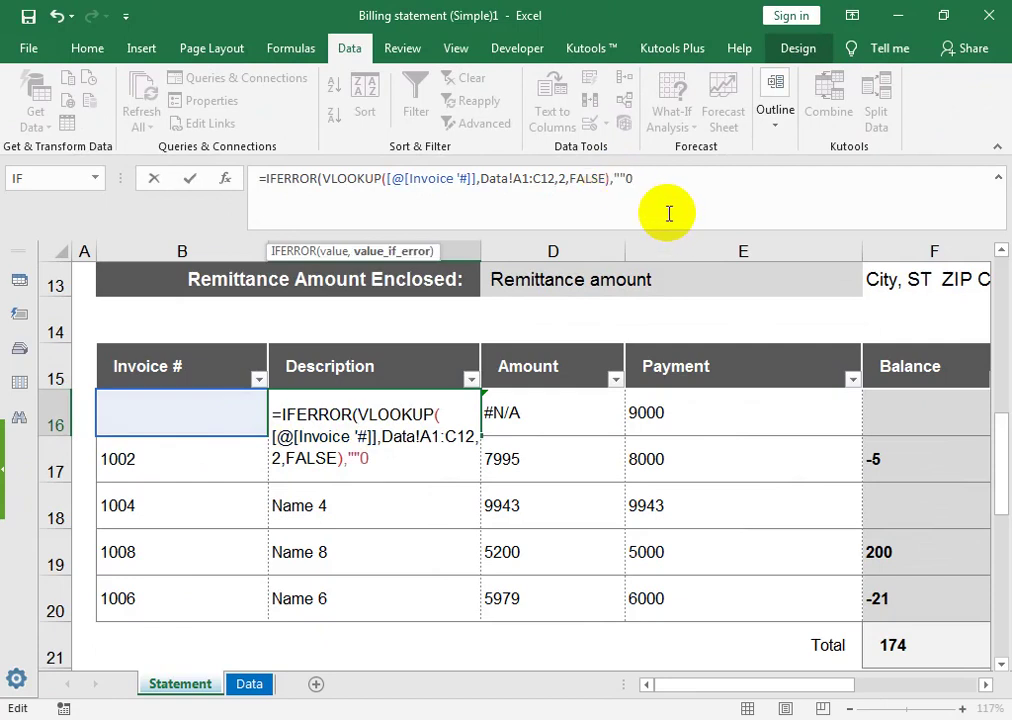
type(")")
key("Return")
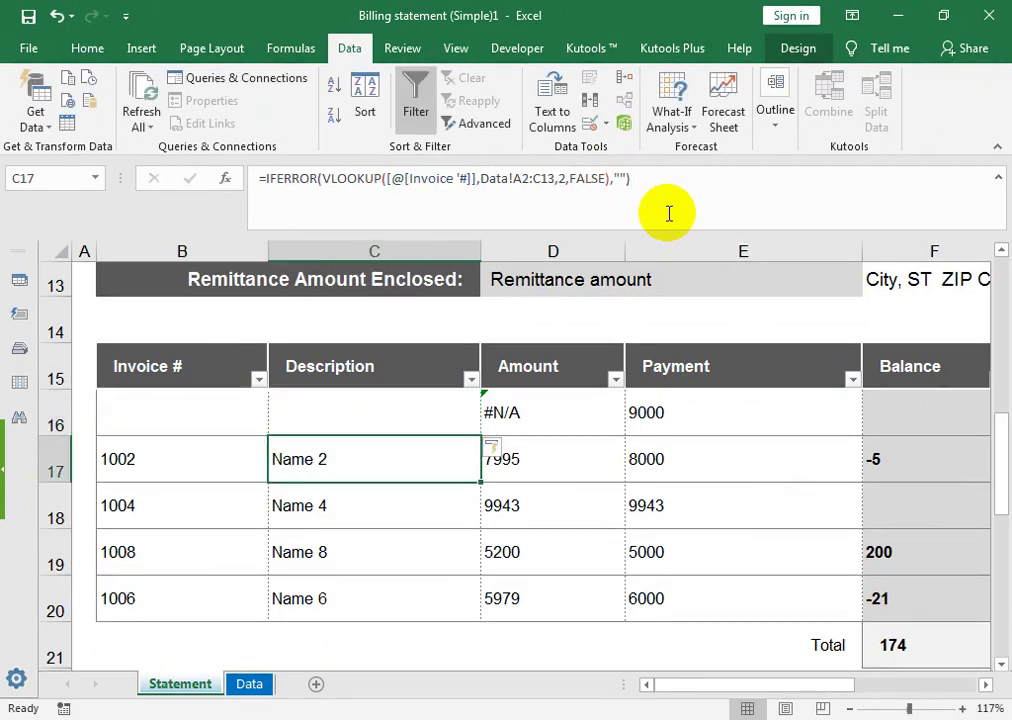
Wrap the D16 Amount lookup in IFERROR(...,"") so it shows a blank
left_click(515, 425)
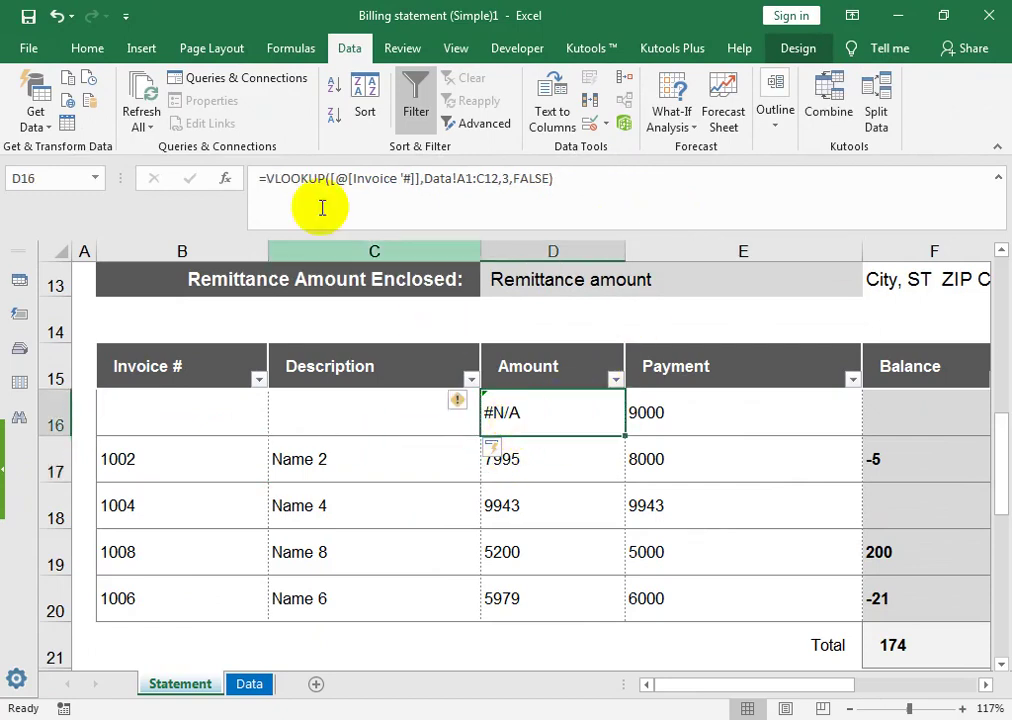
left_click(265, 176)
type("IF")
key("Down")
key("Tab")
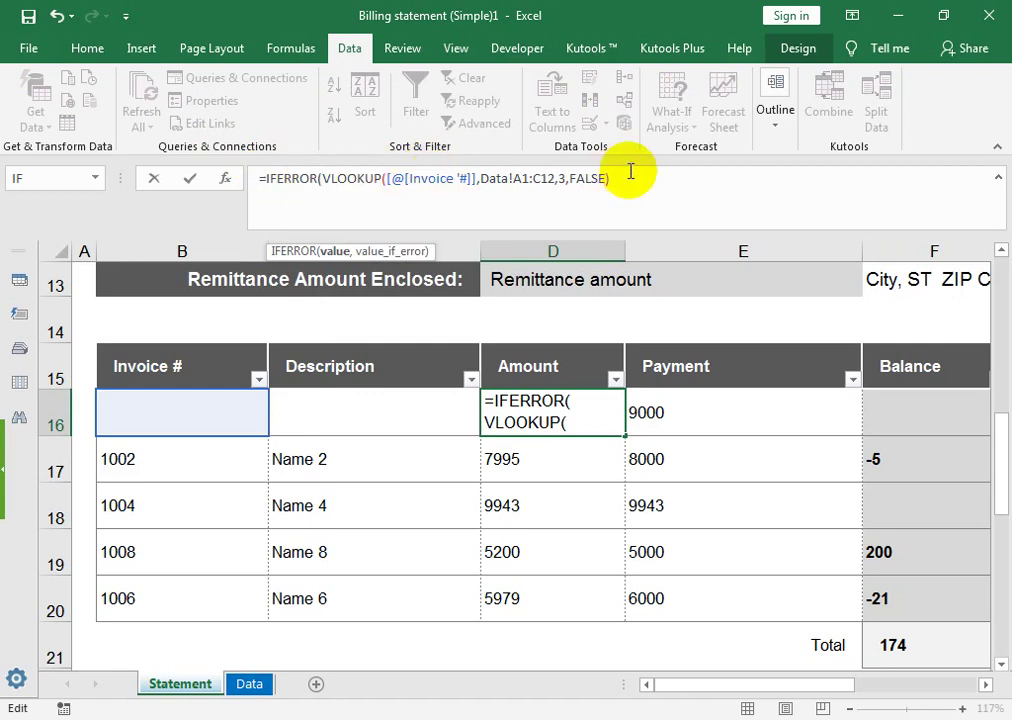
type(",\"\"")
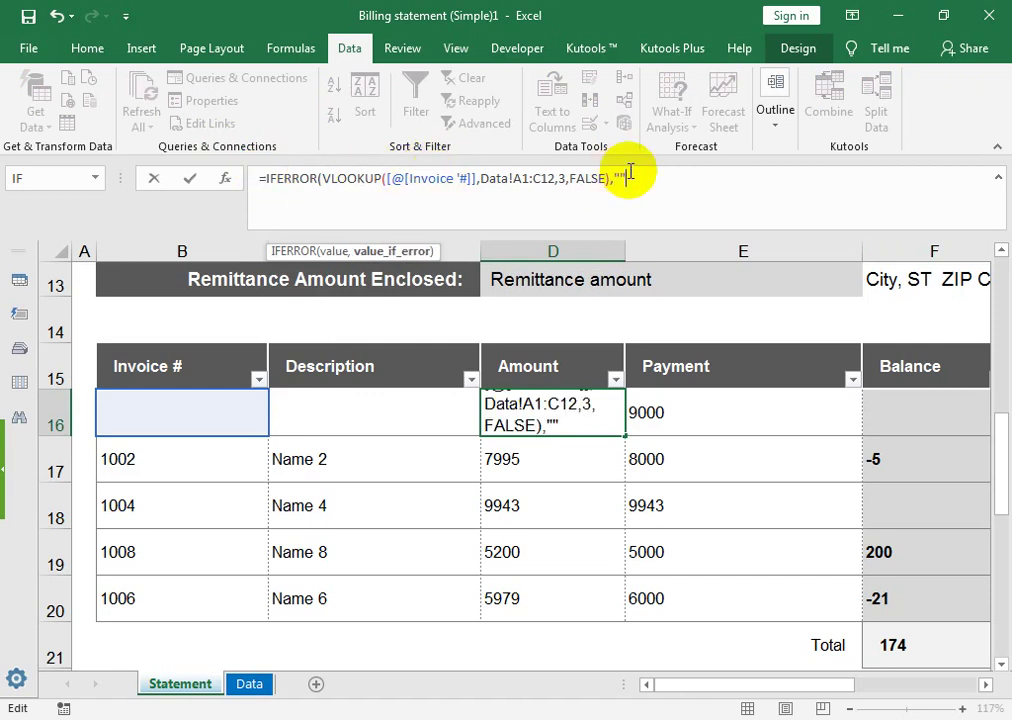
type(")")
key("Return")
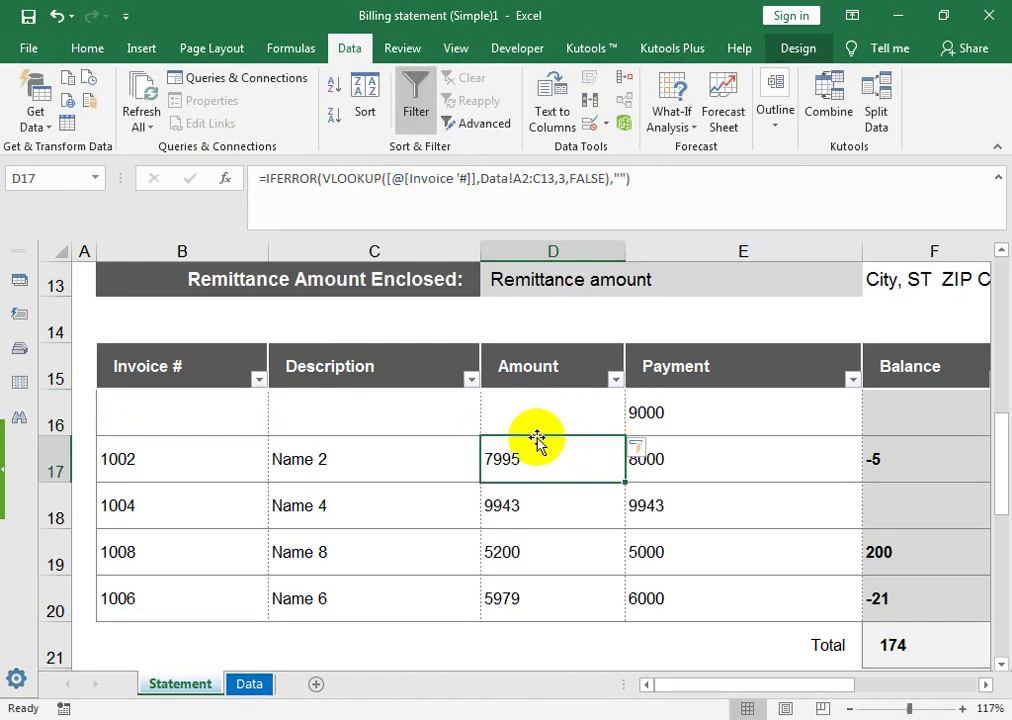
Fill the Description formula down column C and select invoice numbers B17:B18
left_click(500, 415)
left_click(455, 405)
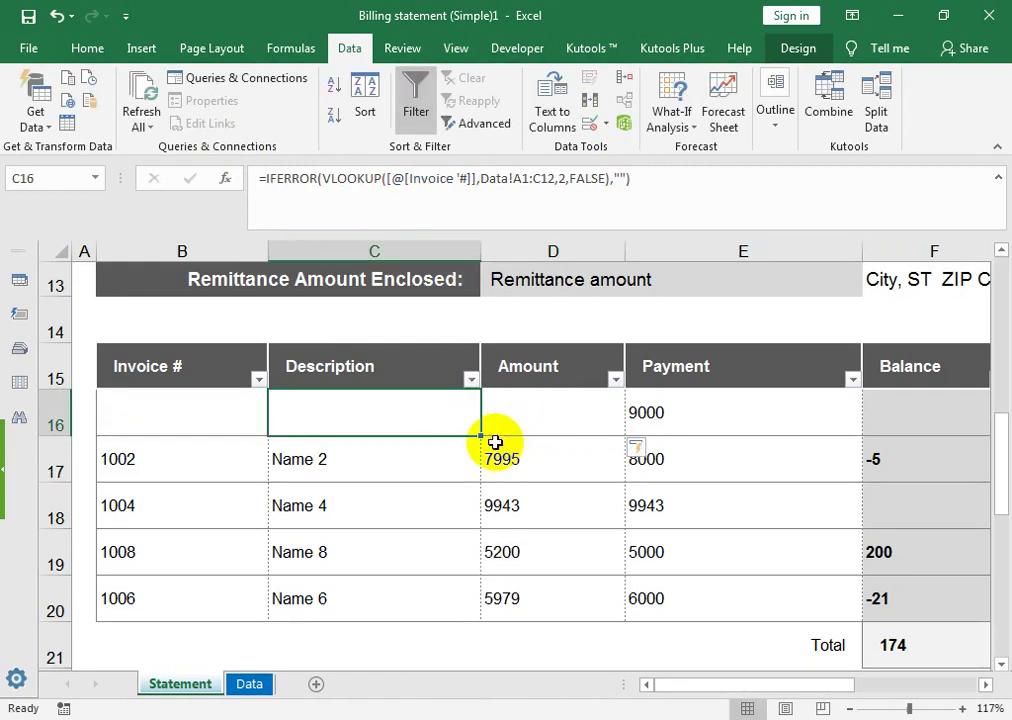
left_click(485, 432)
left_click(476, 433)
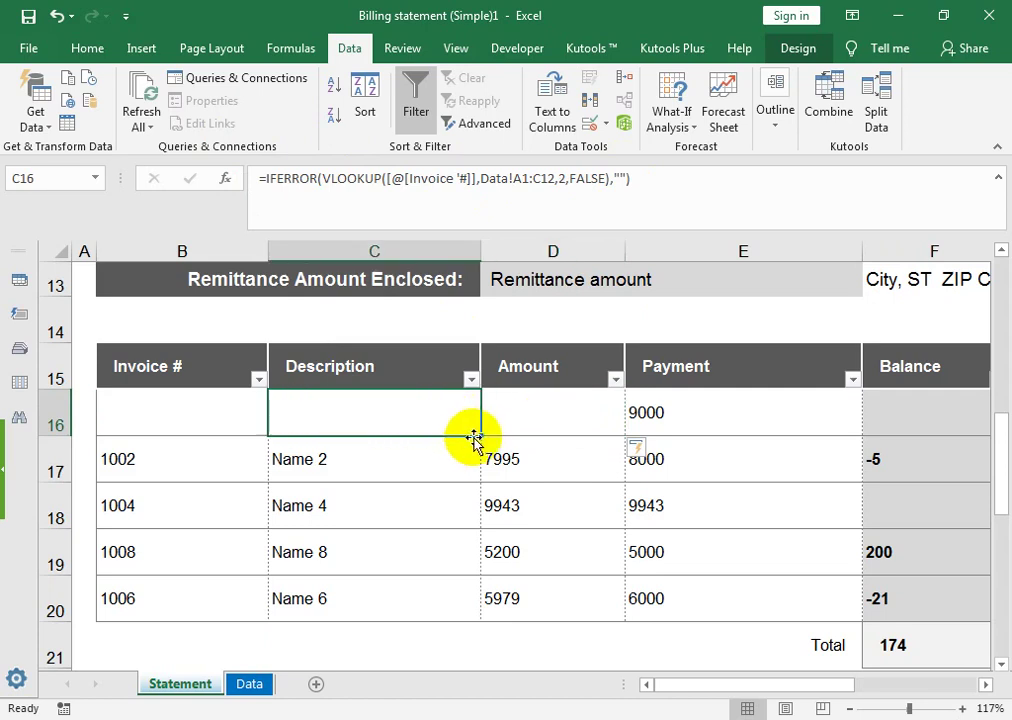
double_click(481, 434)
left_click_drag(217, 456, 218, 522)
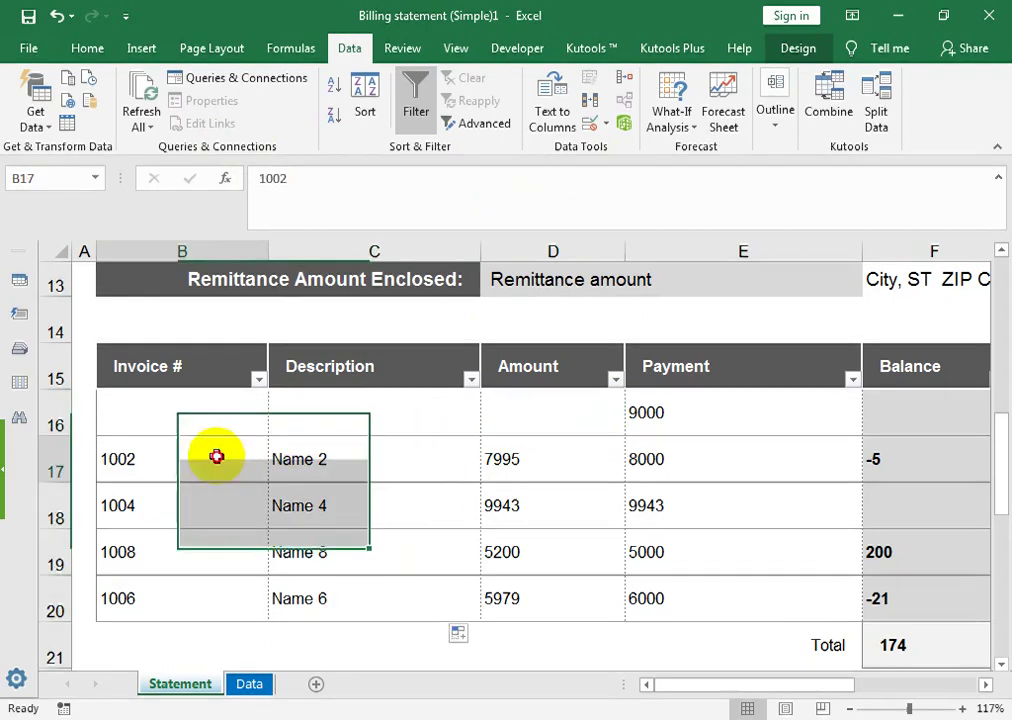
Clear the invoice numbers in B17:B20
key("Delete")
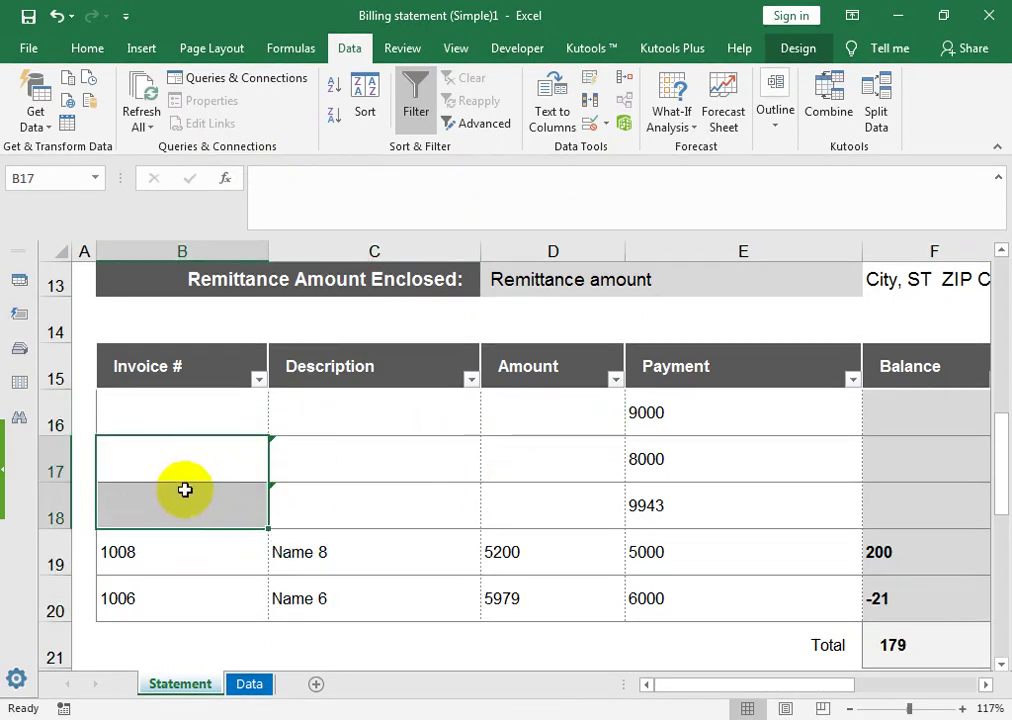
left_click_drag(178, 548, 172, 584)
key("Delete")
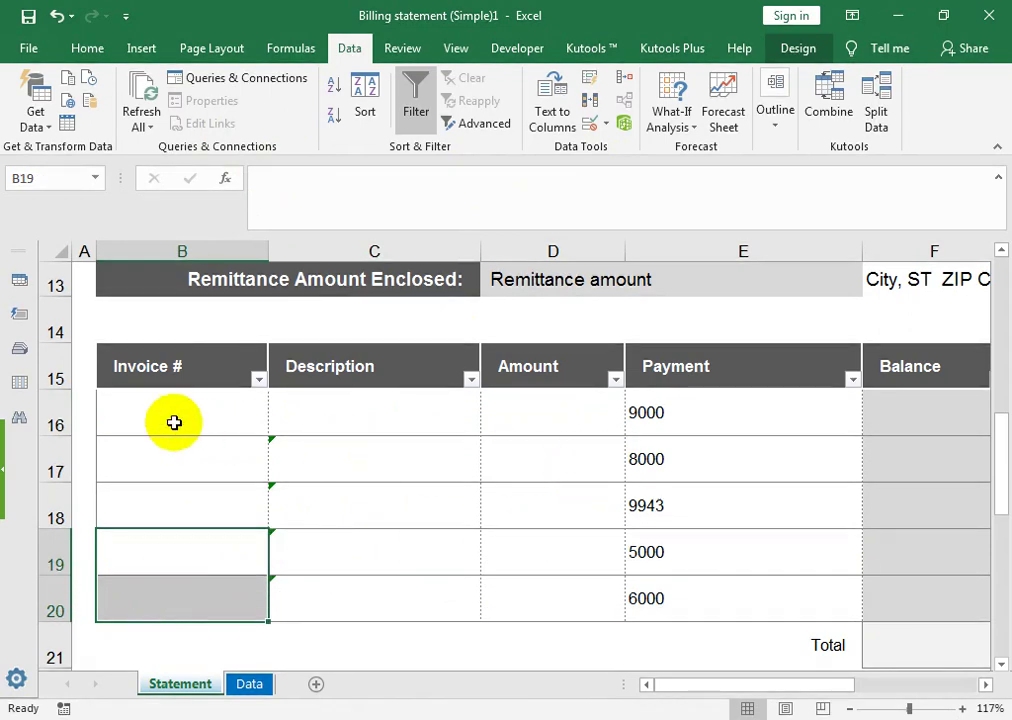
Enter invoice numbers 1005, 1006, 1001 and 1002 in B16:B19
left_click(175, 415)
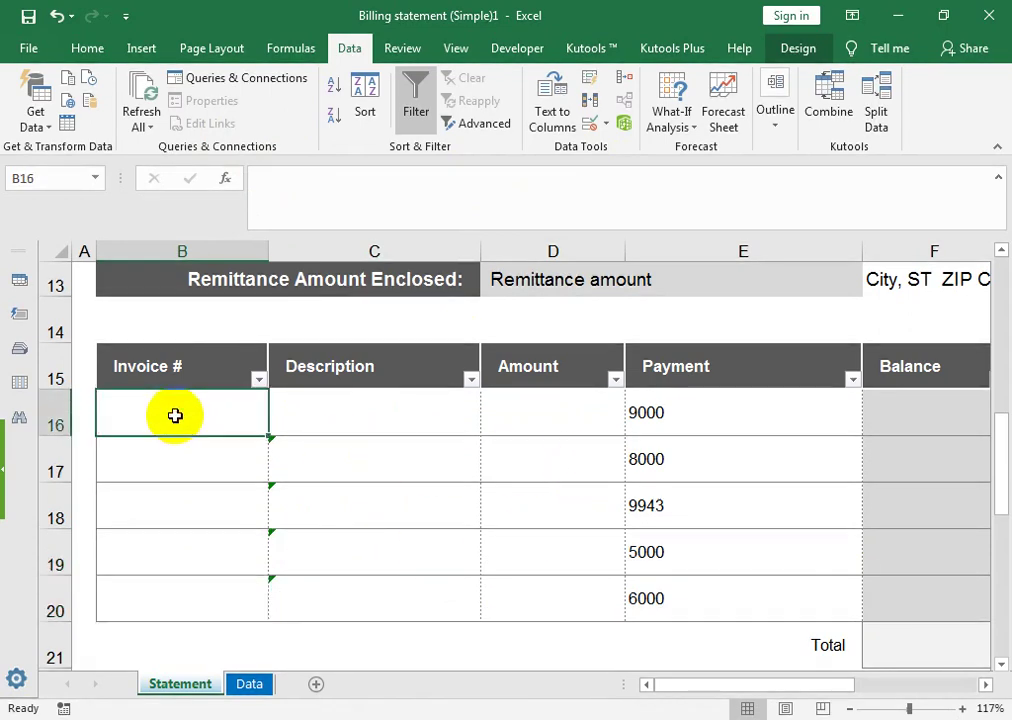
type("1005")
key("Return")
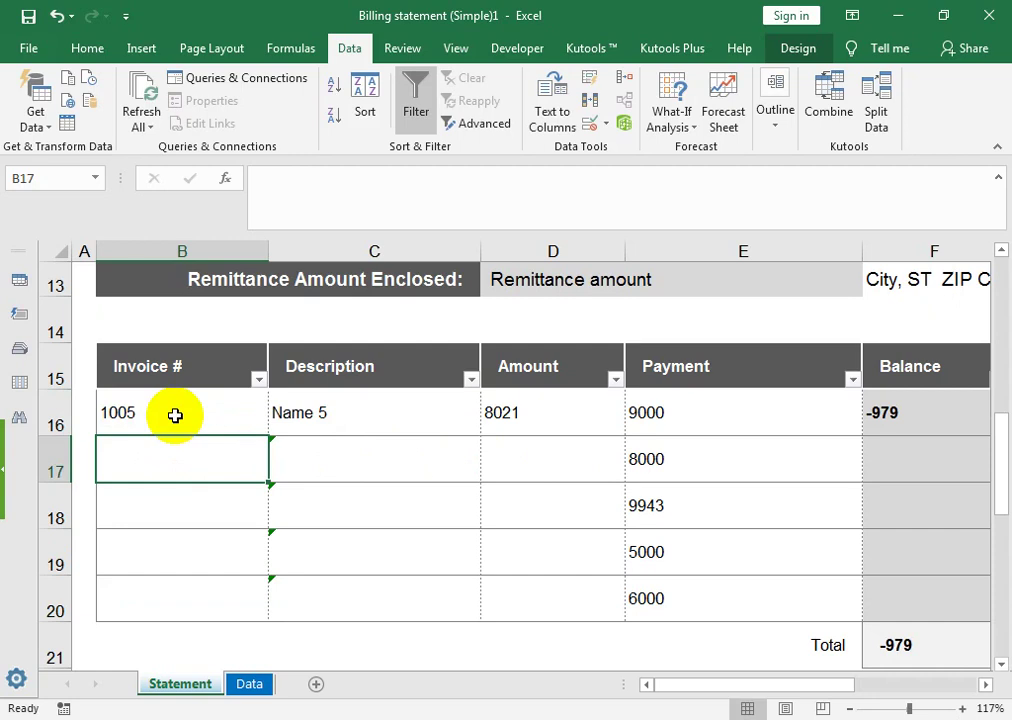
type("1006")
key("Return")
type("1001")
key("Return")
type("10")
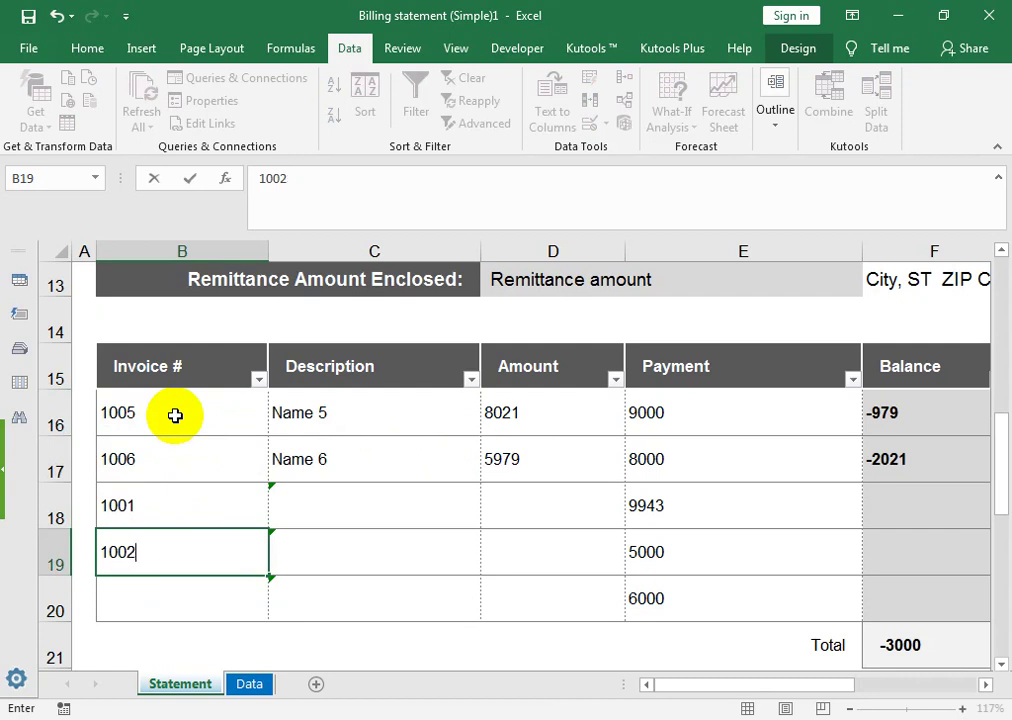
key("BackSpace")
key("Return")
Try a duplicate 1001 in B20, cancel the validation error, and start typing 1003
type("10")
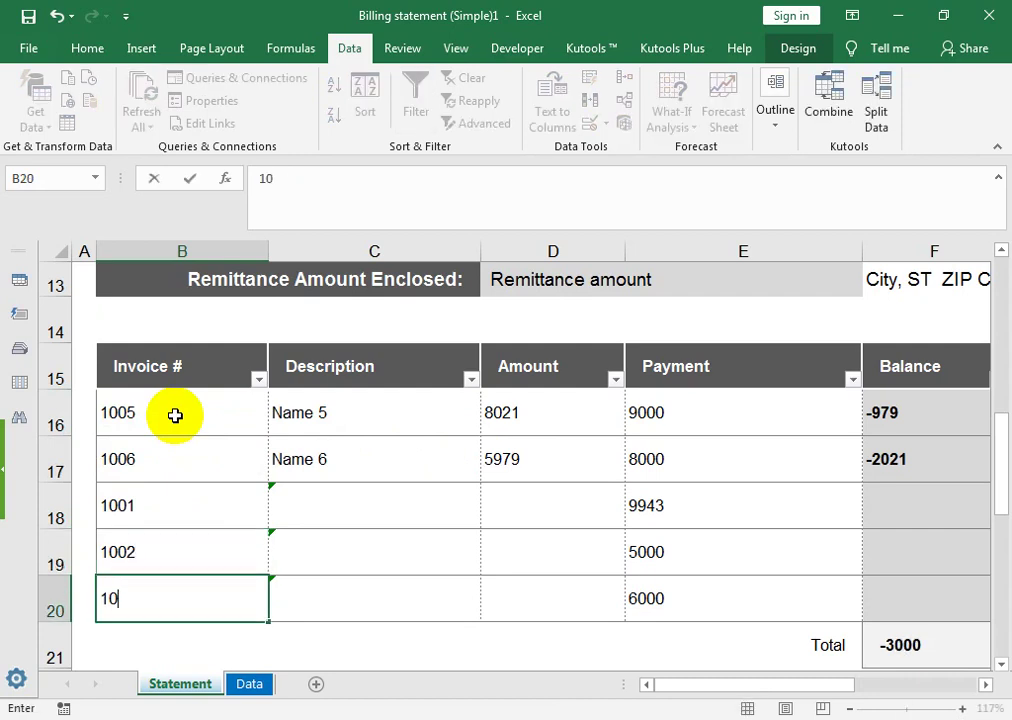
type("01")
key("Return")
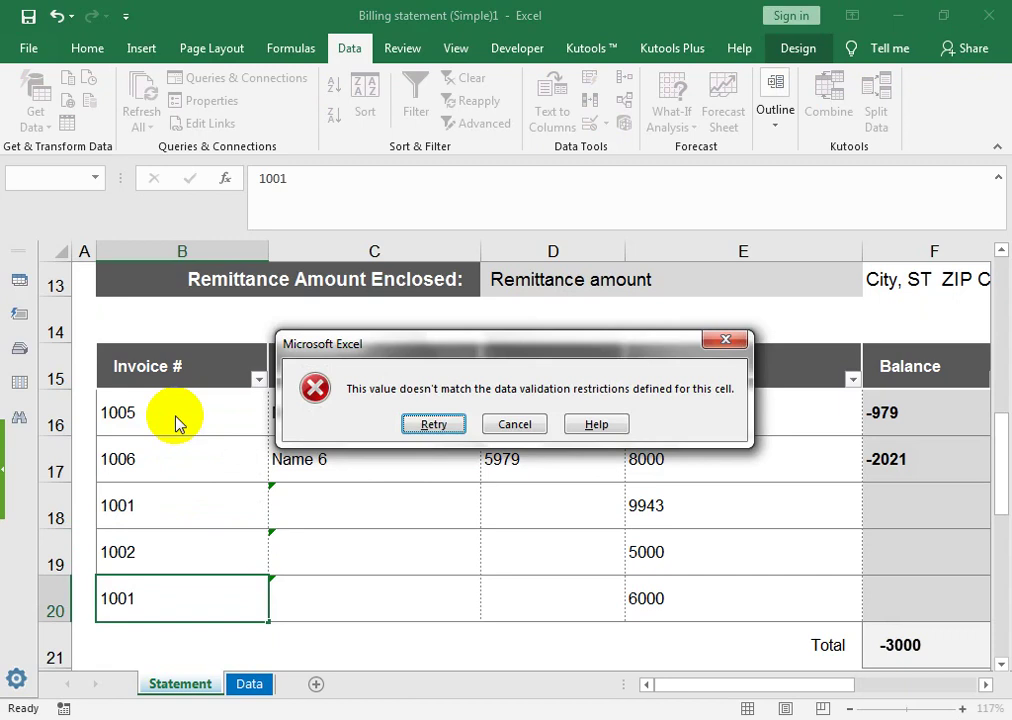
key("Escape")
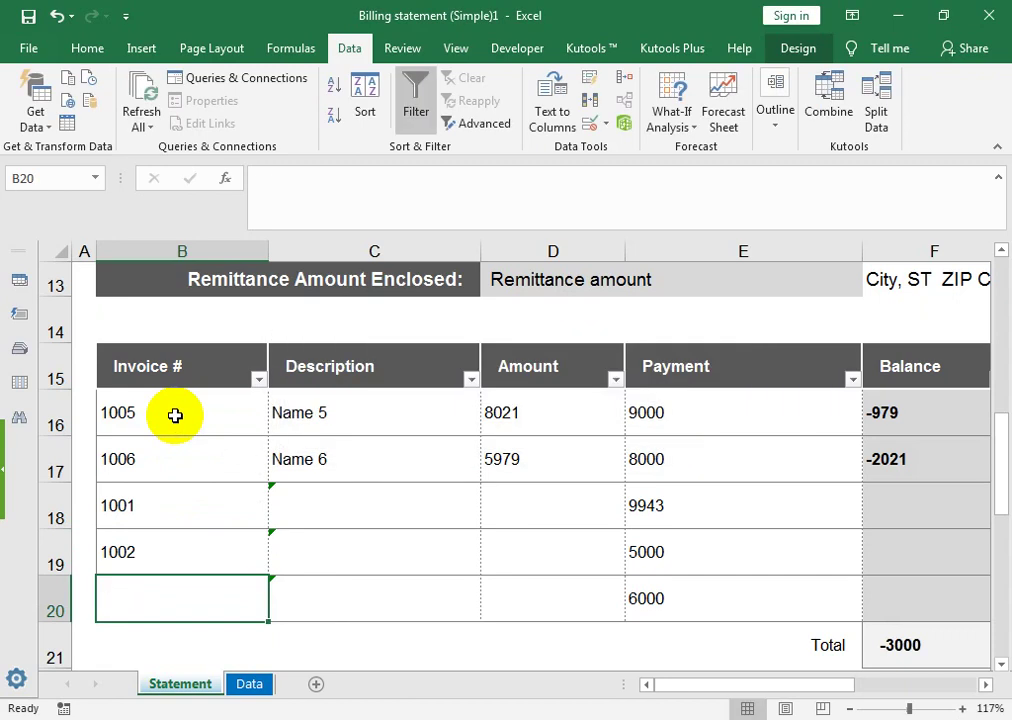
type("1001")
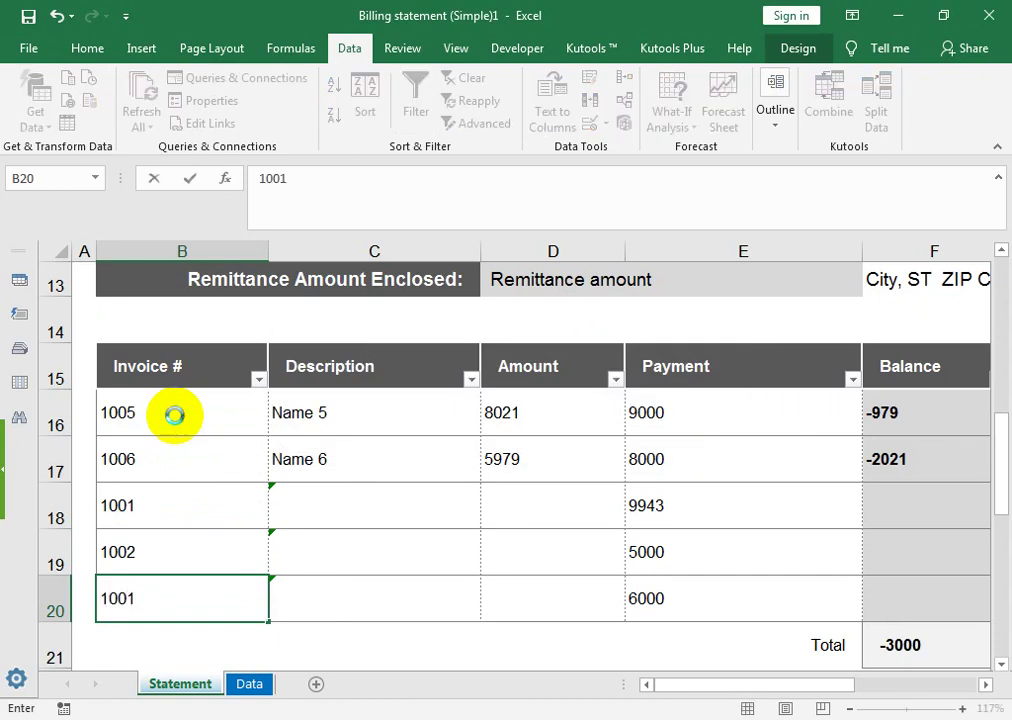
key("Return")
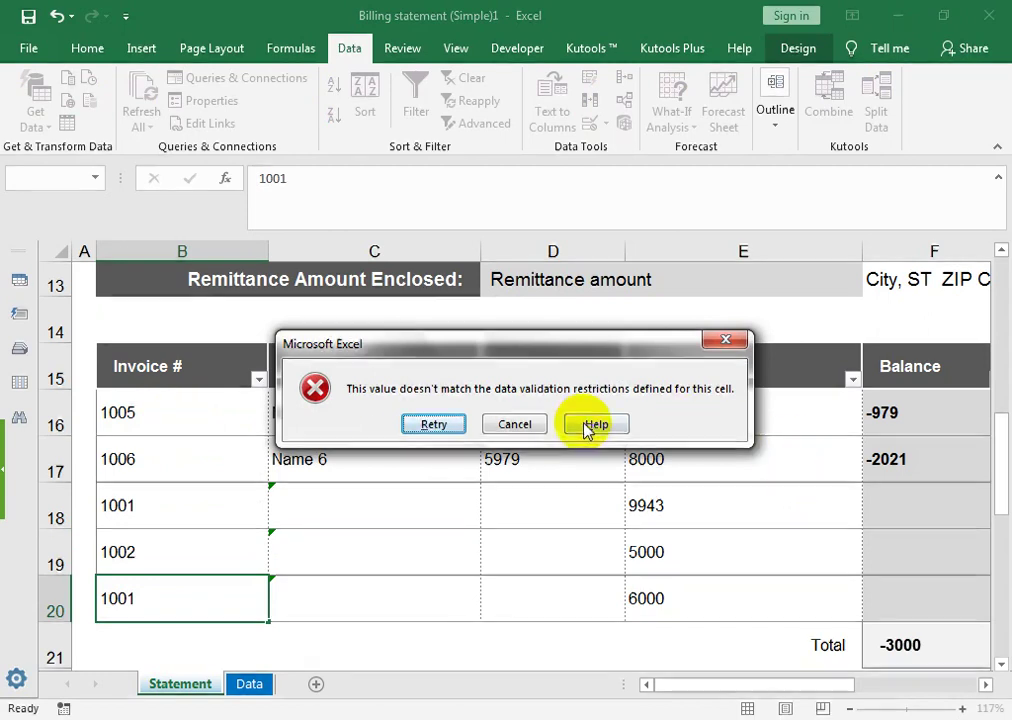
left_click(530, 425)
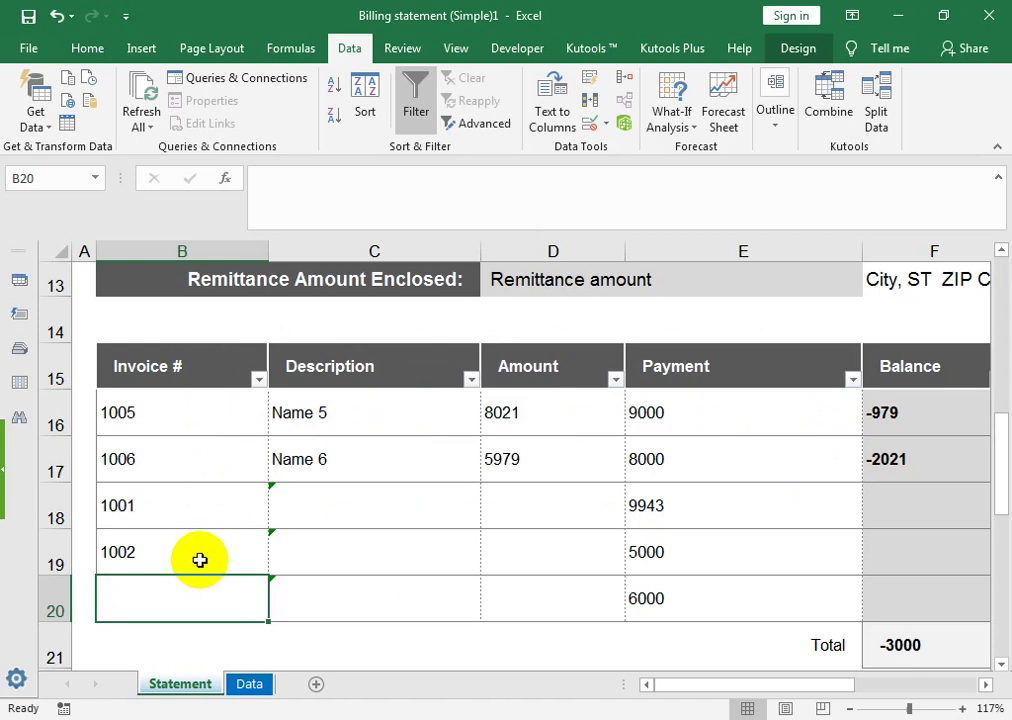
type("1003")
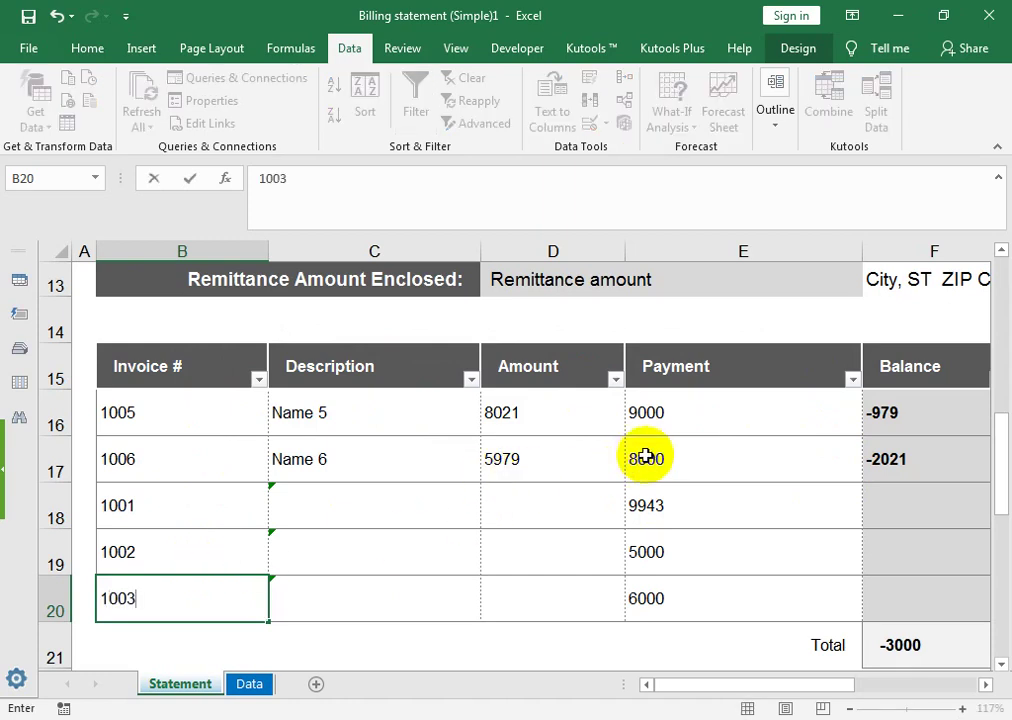
Enter invoice 1003 and fill the C17 Description formula down to row 20
left_click(514, 486)
left_click(330, 488)
left_click(352, 457)
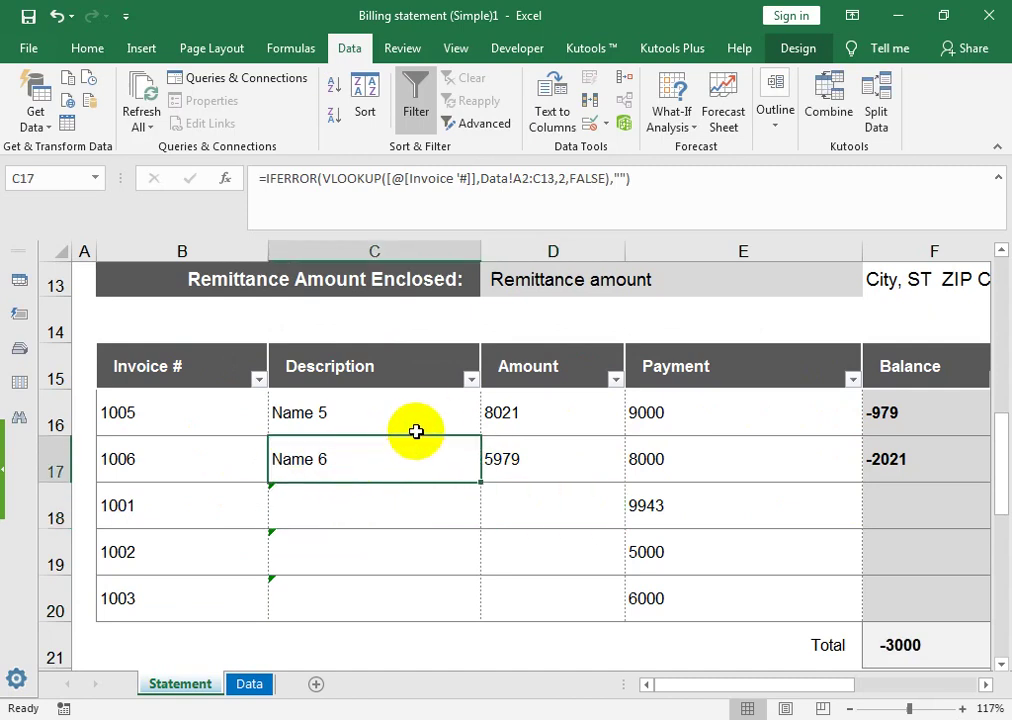
double_click(482, 481)
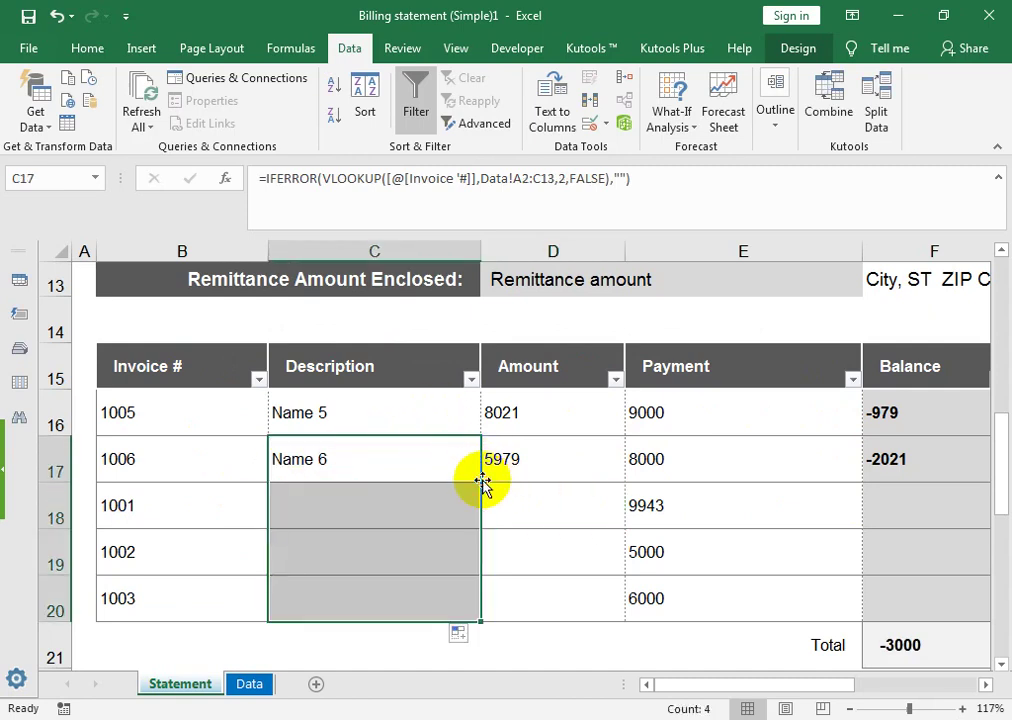
left_click(460, 458)
left_click(409, 409)
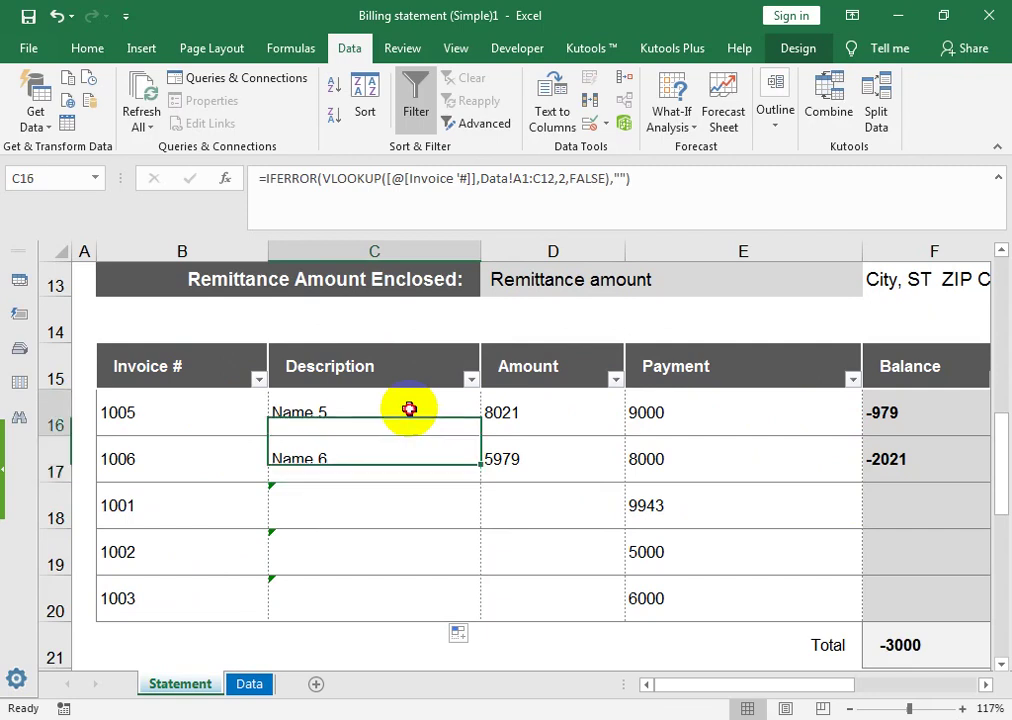
left_click(402, 458)
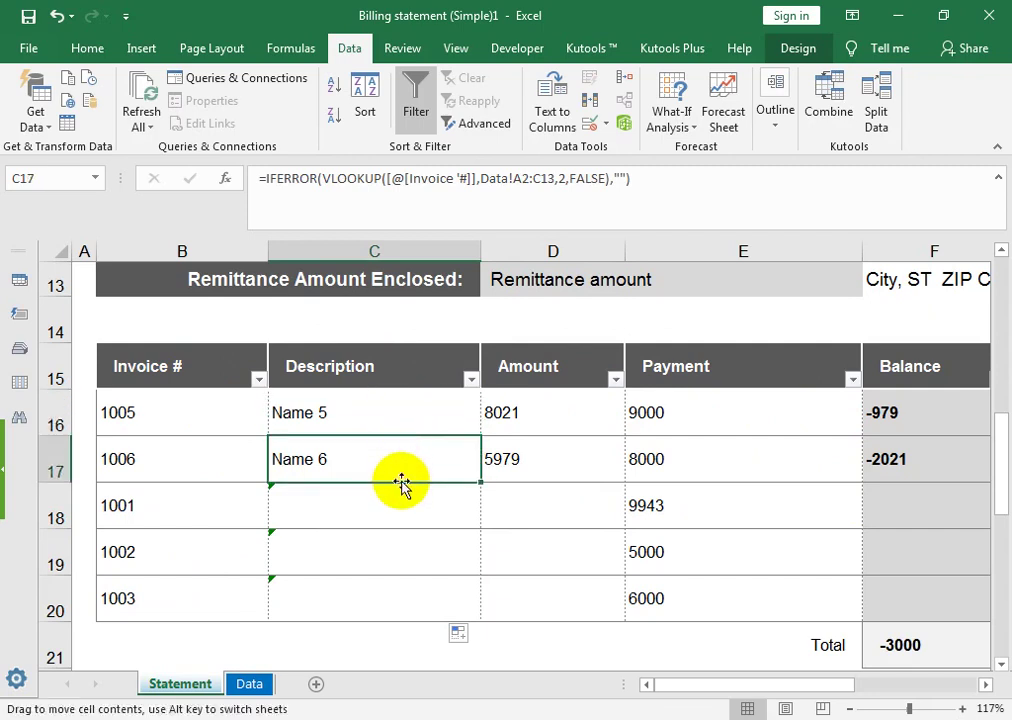
left_click(416, 531)
key("Down")
key("Down")
Make the C16 and D16 lookup ranges absolute as Data!$A$1:$C$12
double_click(384, 413)
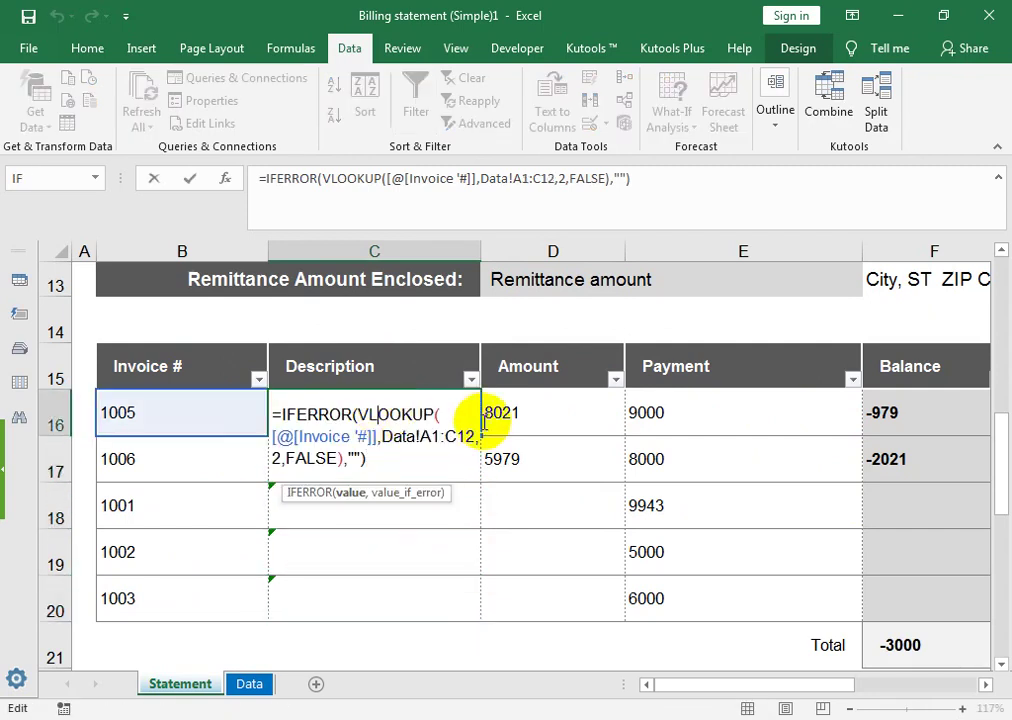
left_click_drag(555, 178, 515, 178)
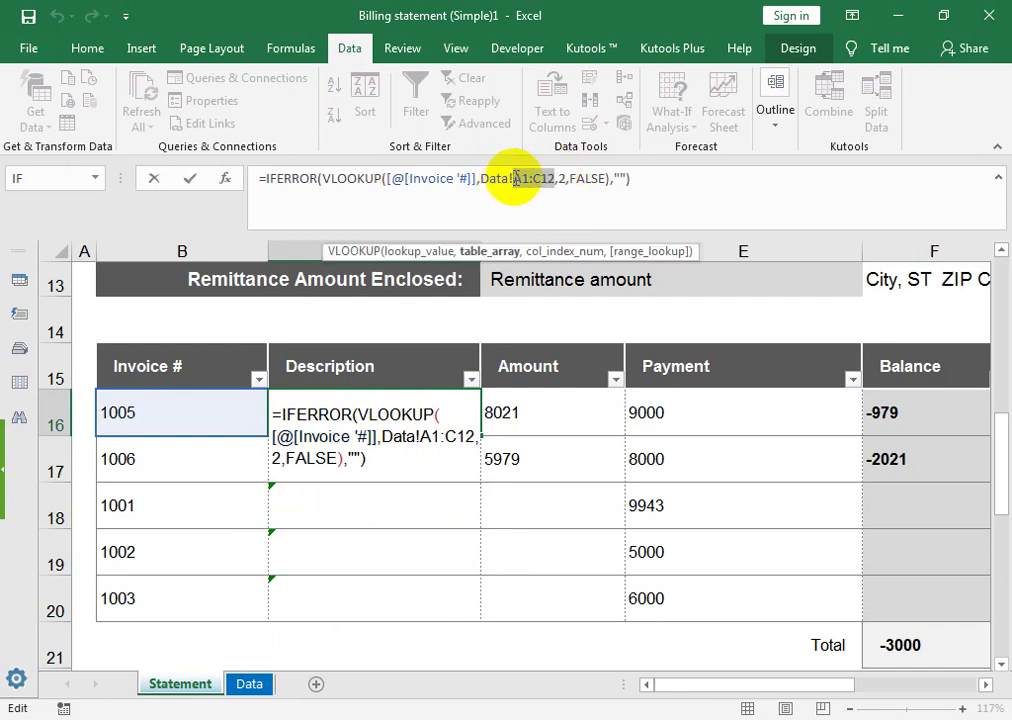
key("F4")
key("Return")
left_click(476, 412)
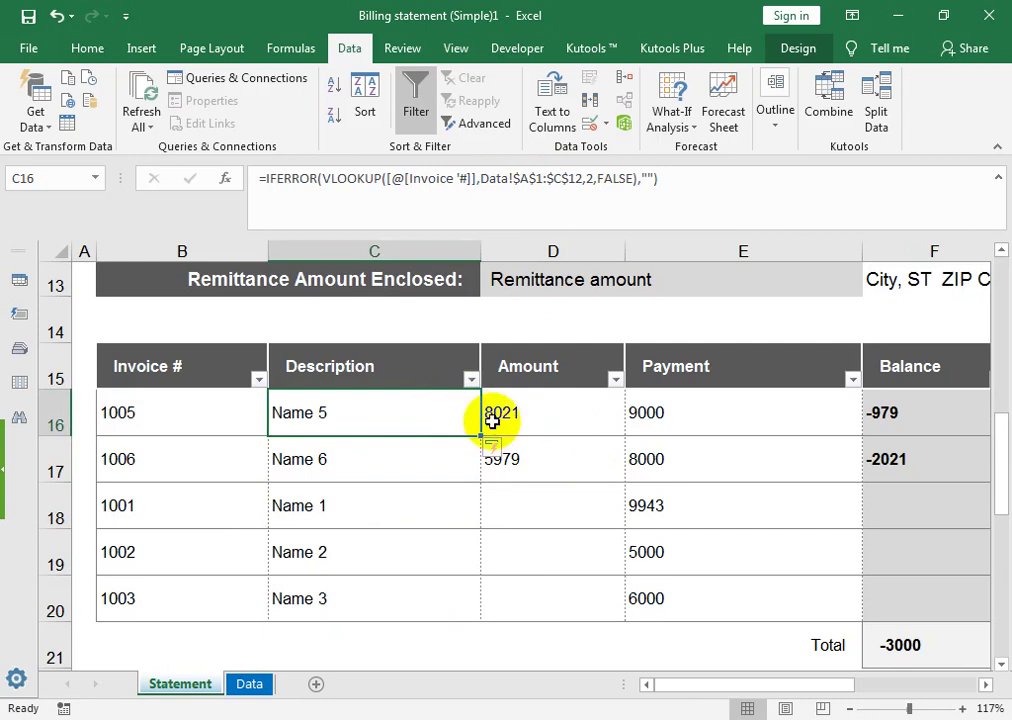
left_click(571, 412)
left_click_drag(555, 178, 517, 178)
key("F4")
key("Return")
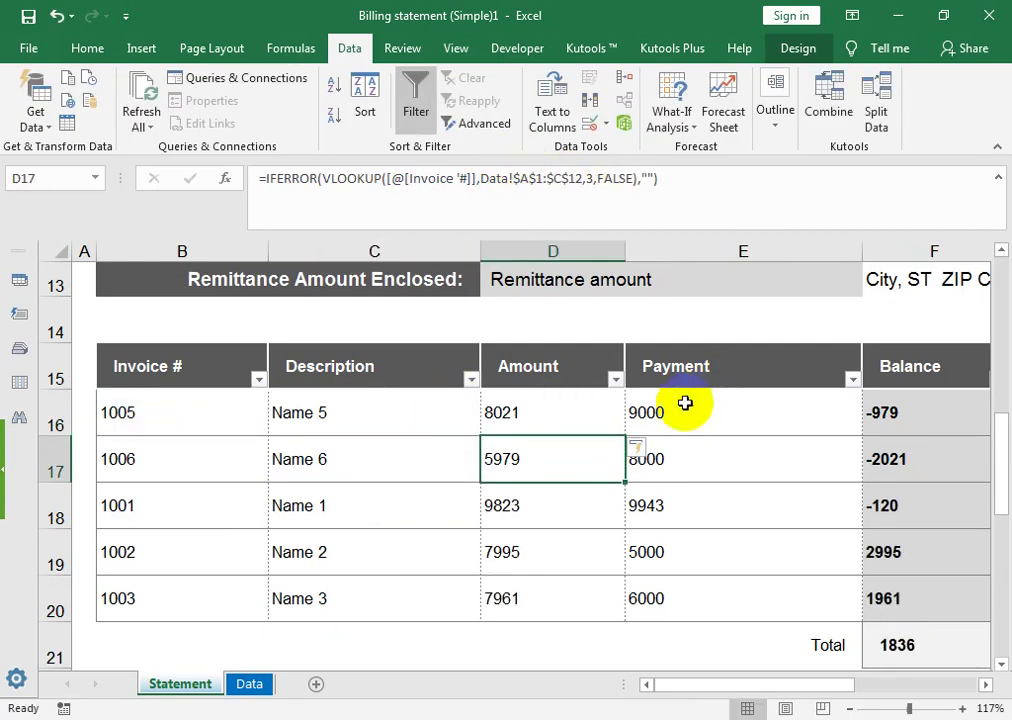
left_click_drag(1002, 437, 1002, 476)
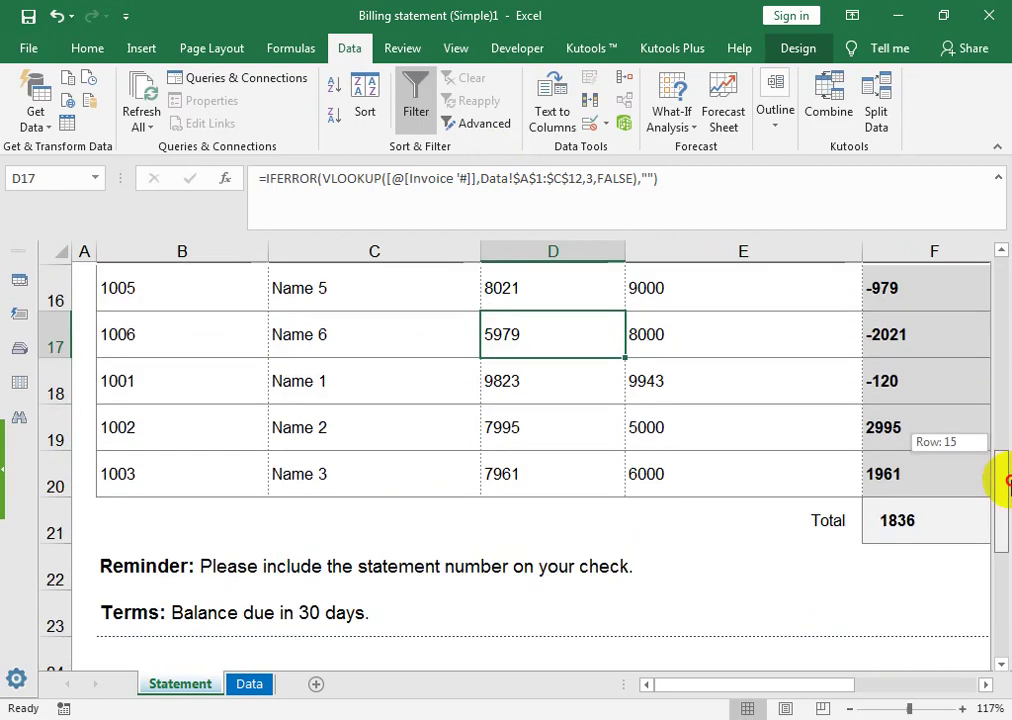
Fix F21's separator so it reads =SUBTOTAL(109,[Balance]), totalling 1836
left_click(928, 519)
double_click(928, 519)
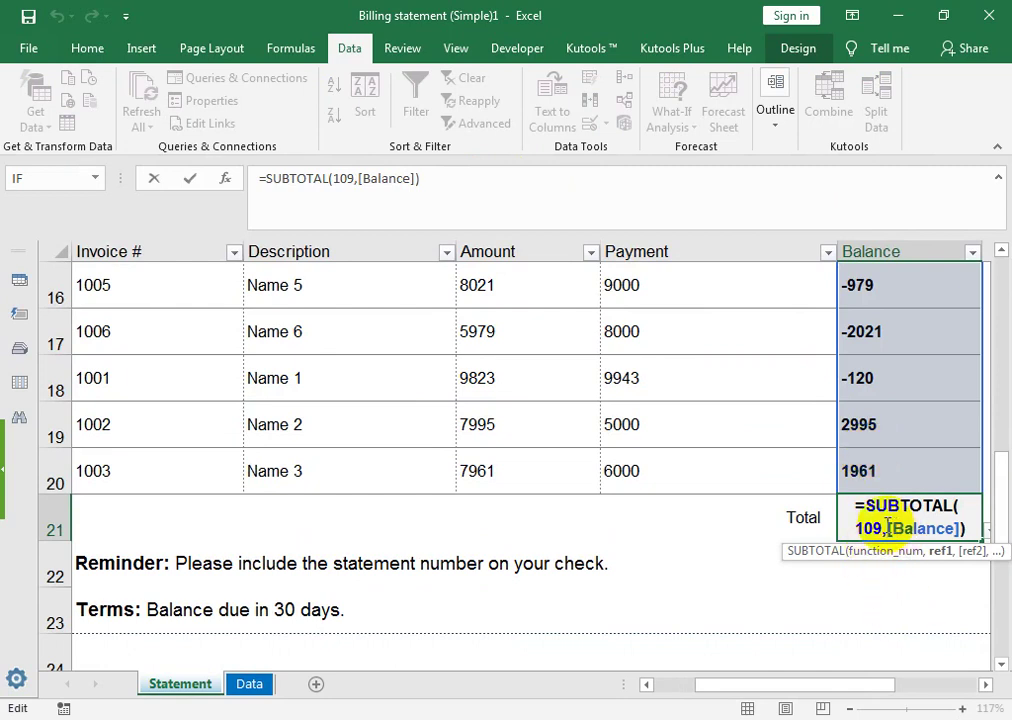
left_click(886, 527)
key("BackSpace")
type(",")
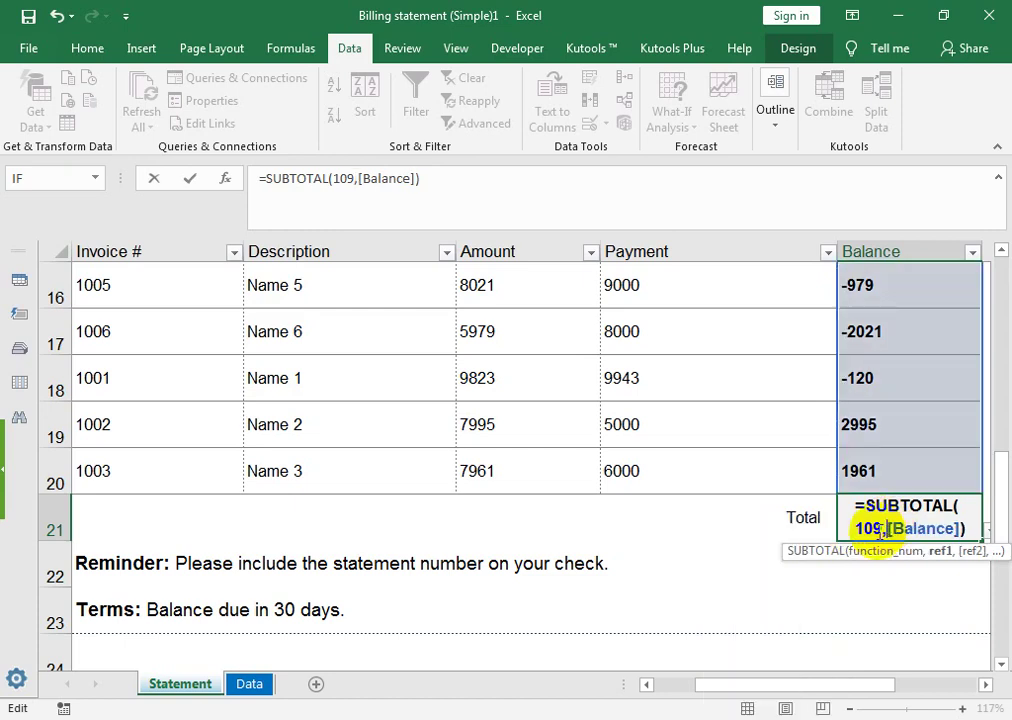
double_click(924, 530)
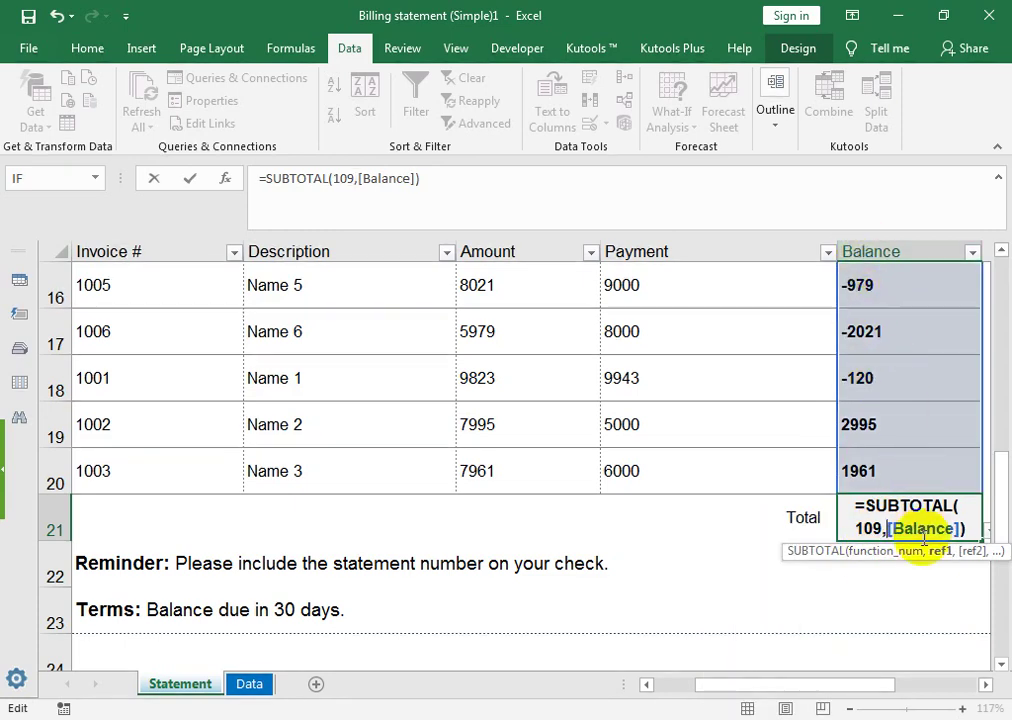
key("Return")
left_click(906, 500)
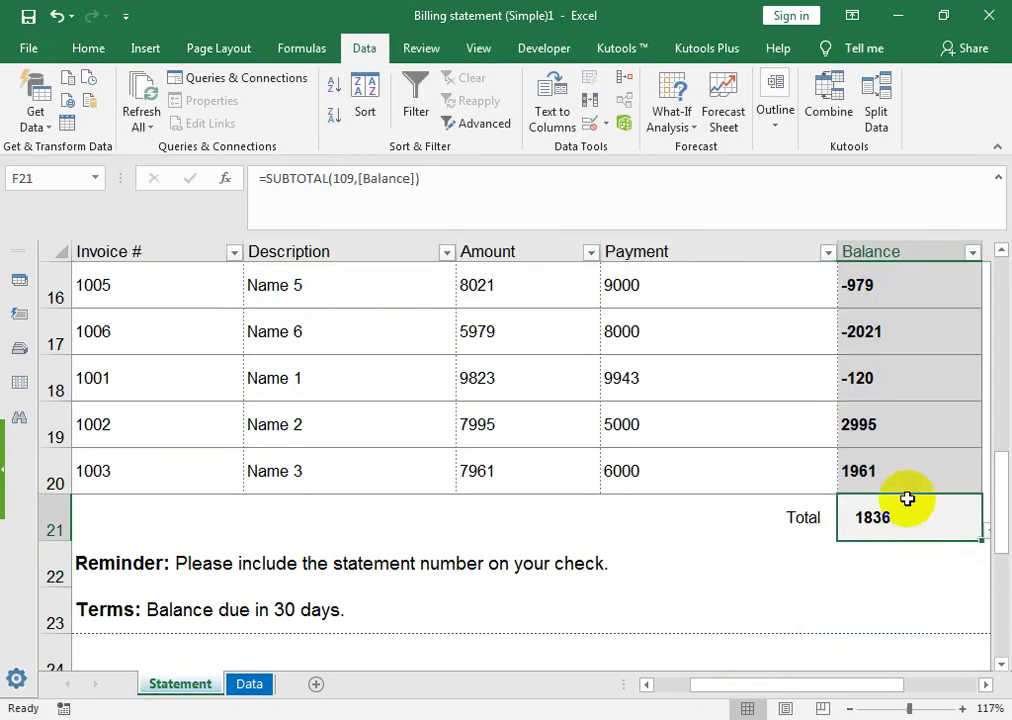
mouse_move(1000, 487)
left_mouse_down()
mouse_move(1004, 459)
mouse_move(995, 467)
left_mouse_up()
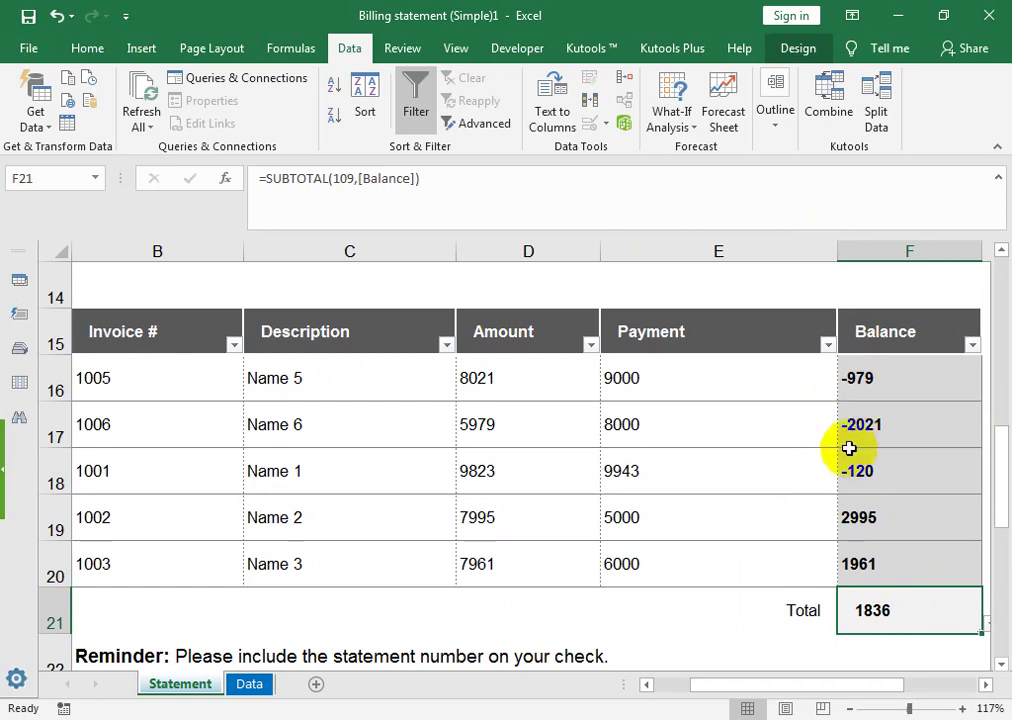
left_click(233, 345)
left_click(300, 506)
left_click(300, 541)
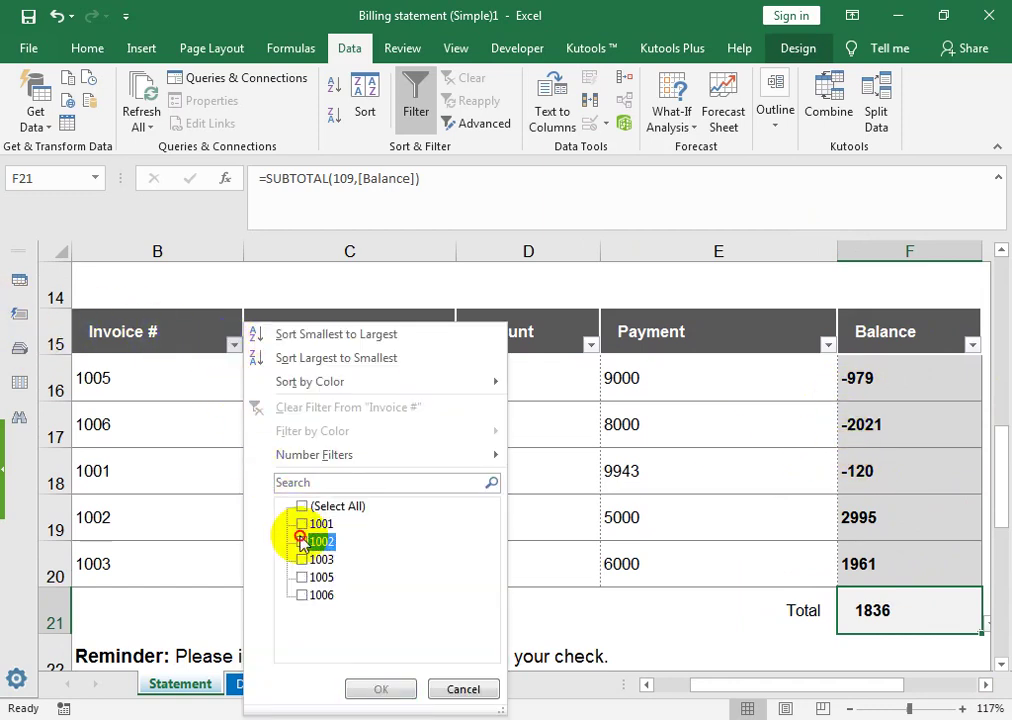
left_click(301, 560)
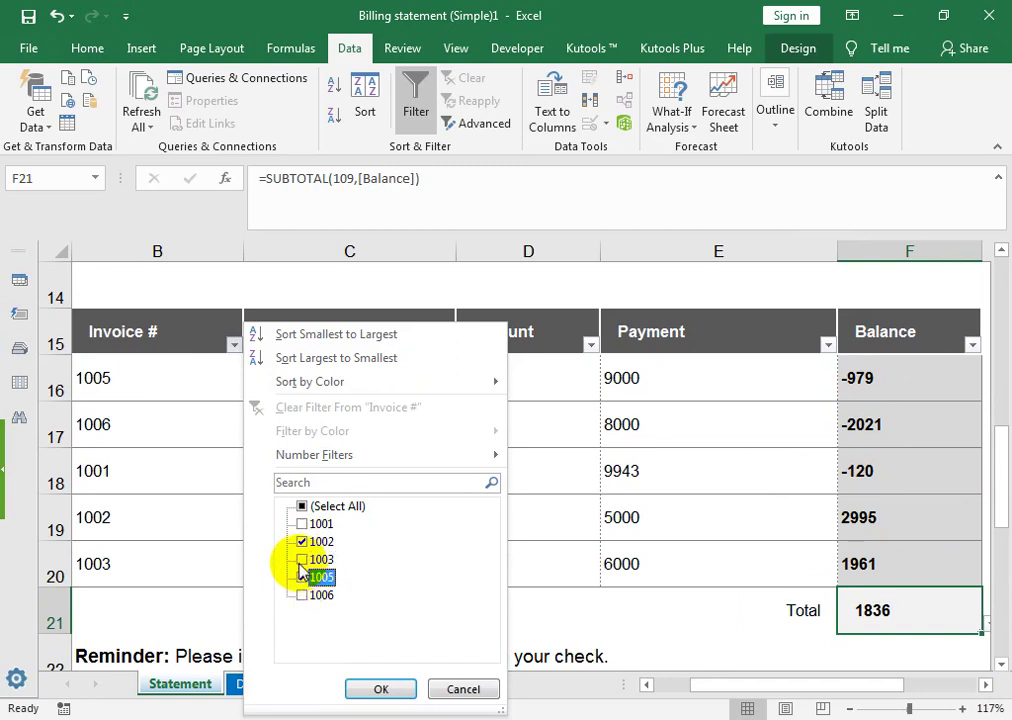
left_click(300, 577)
left_click(372, 690)
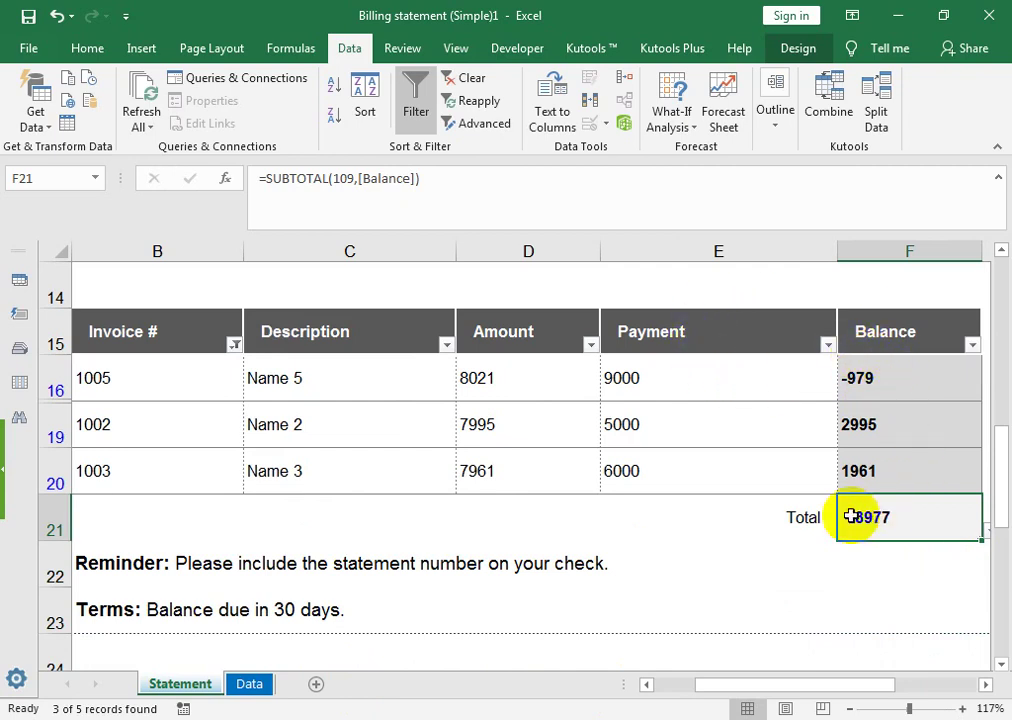
double_click(898, 512)
key("Return")
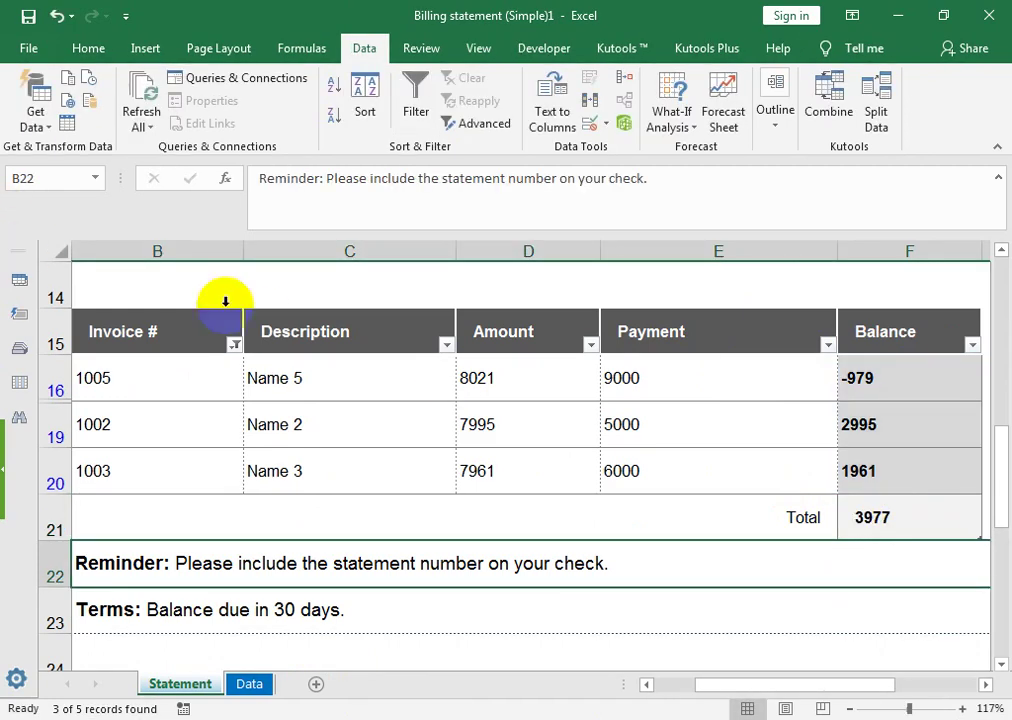
left_click(235, 346)
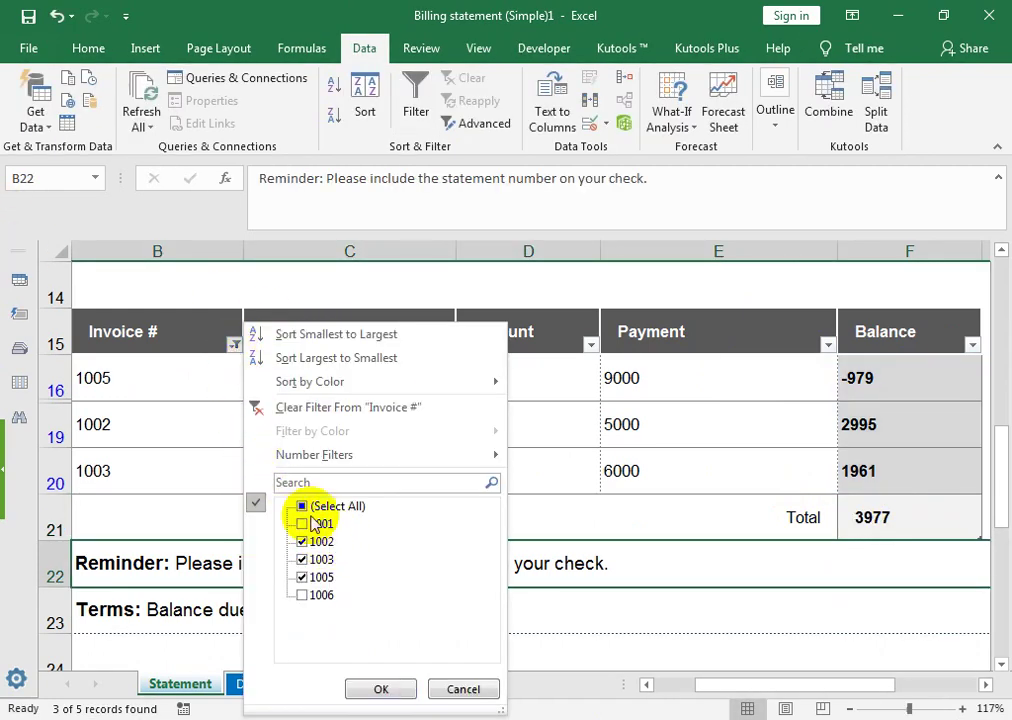
left_click(305, 510)
left_click(378, 689)
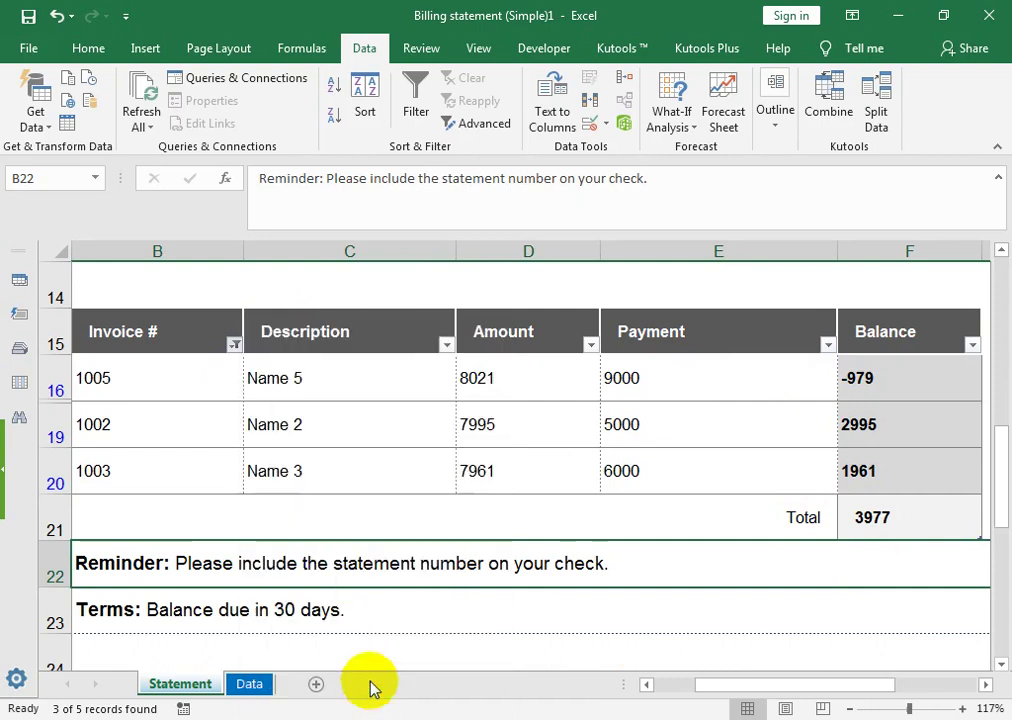
mouse_move(145, 325)
left_mouse_down()
mouse_move(363, 388)
mouse_move(845, 560)
left_mouse_up()
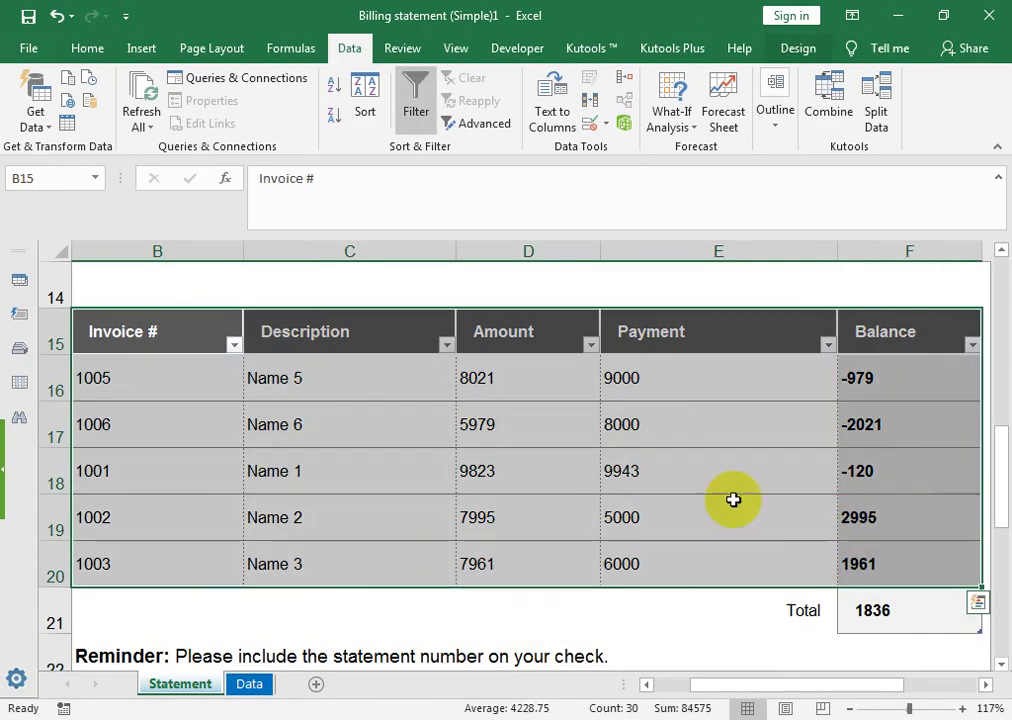
Apply a blue Medium style to the statement table via Format as Table
left_click(87, 48)
left_click(680, 101)
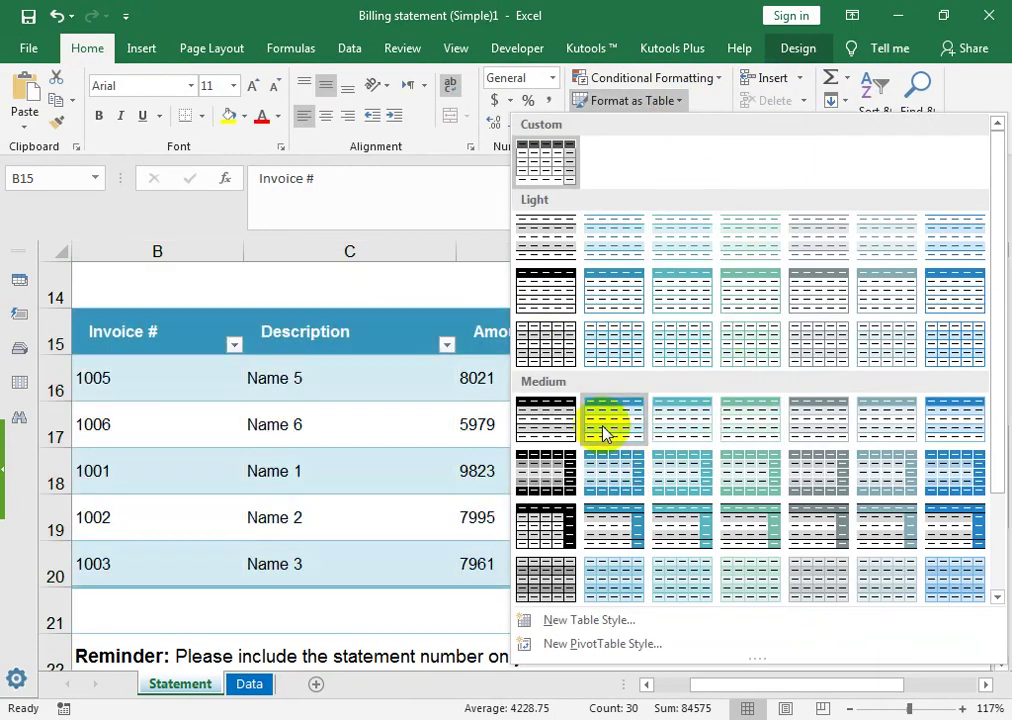
left_click(615, 487)
left_click(528, 424)
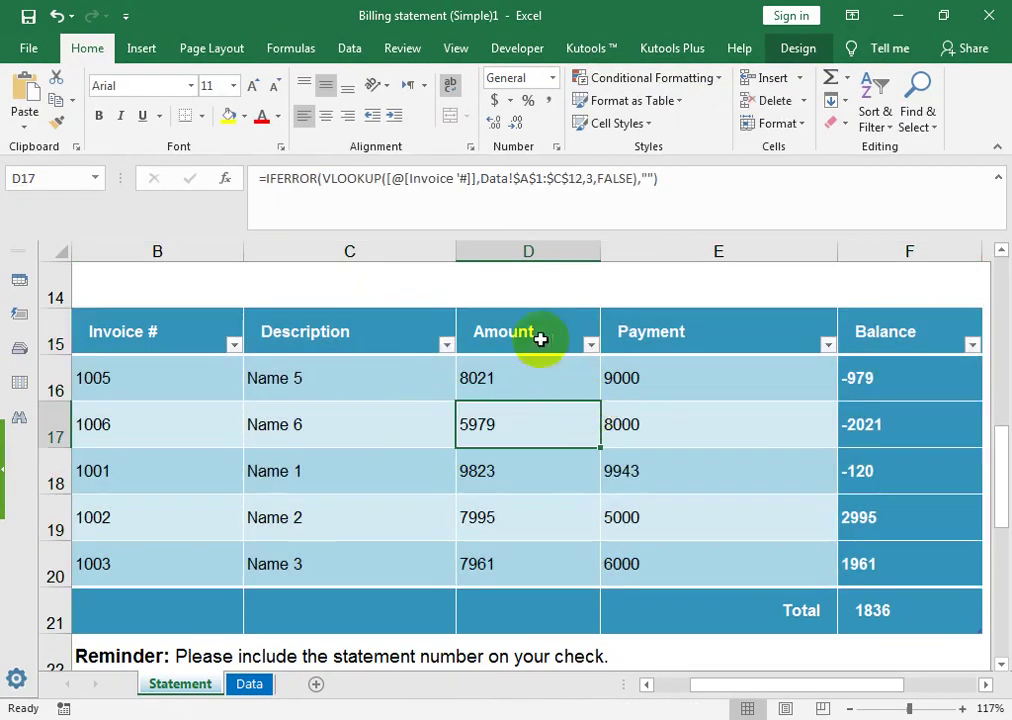
left_click(73, 315)
left_click(95, 333)
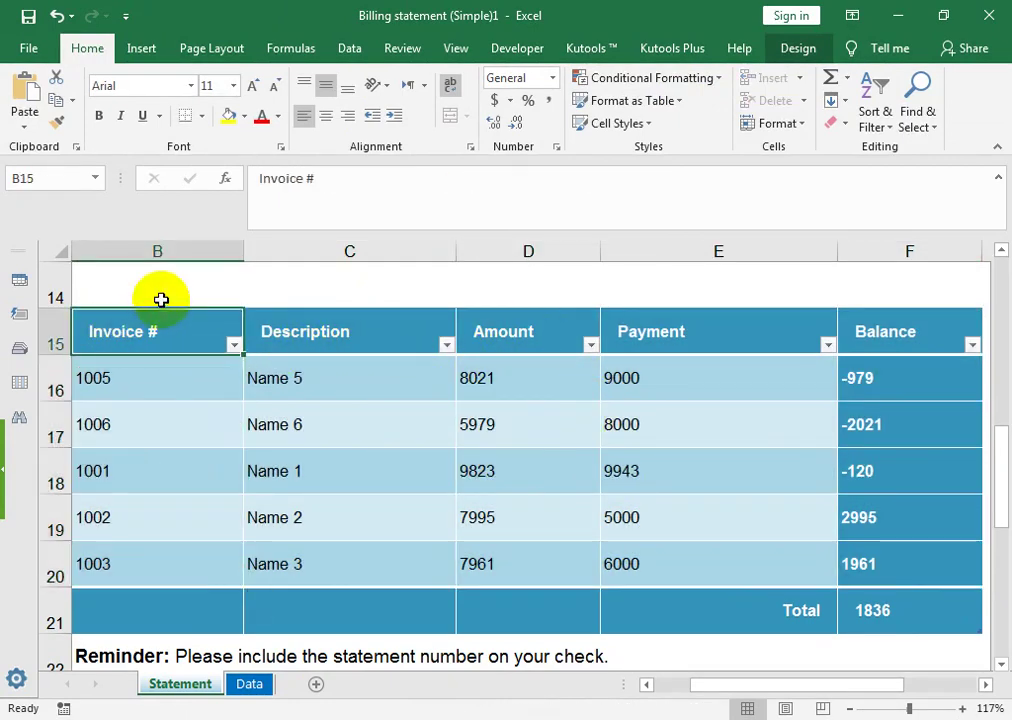
Review Table Design Quick Styles without changing them, then zoom out
left_click(798, 48)
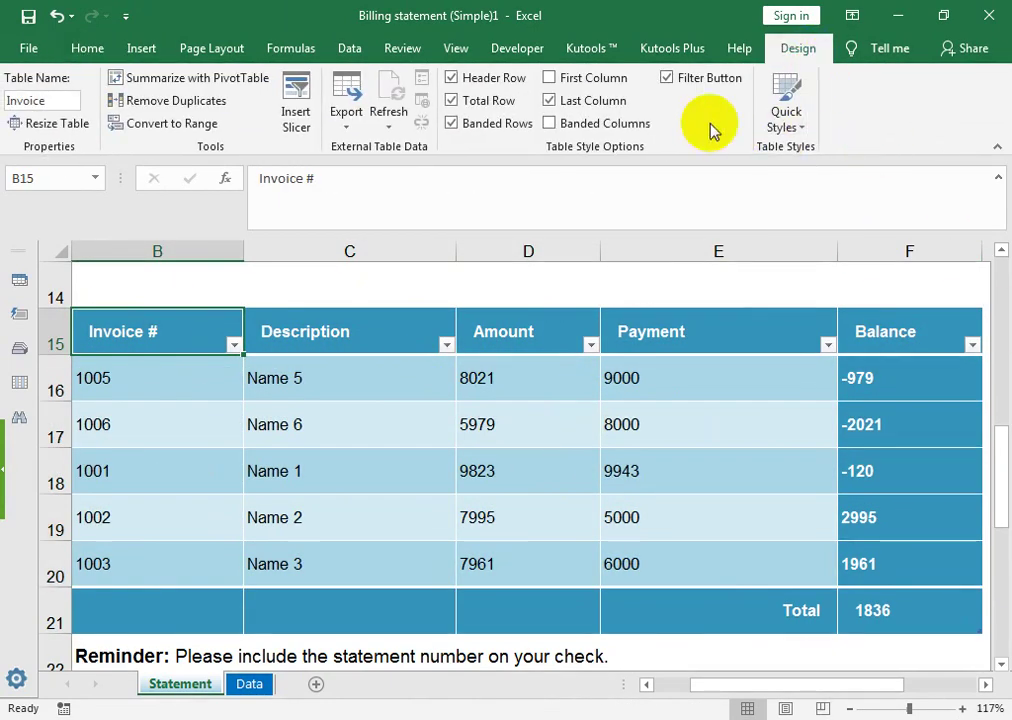
left_click(790, 120)
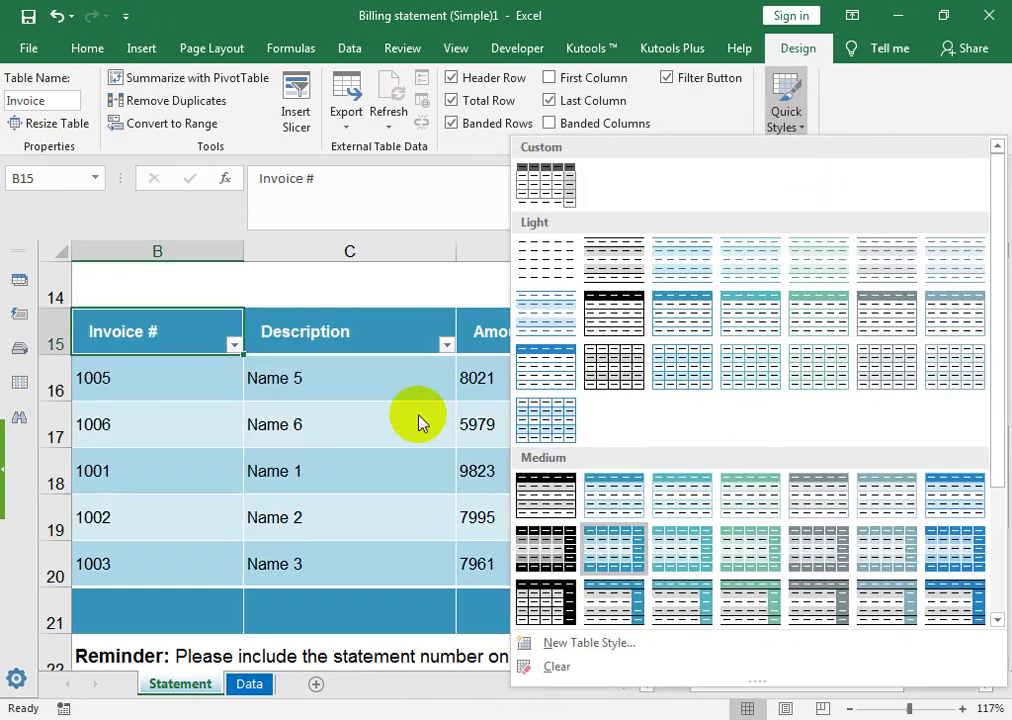
left_click(418, 422)
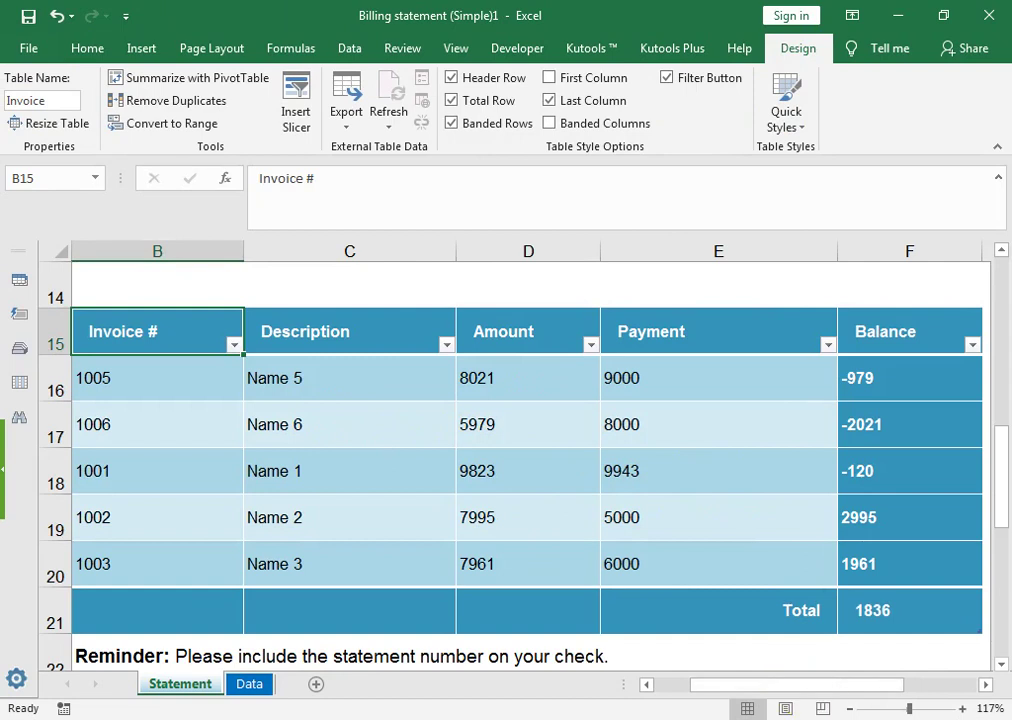
left_click_drag(907, 708, 894, 709)
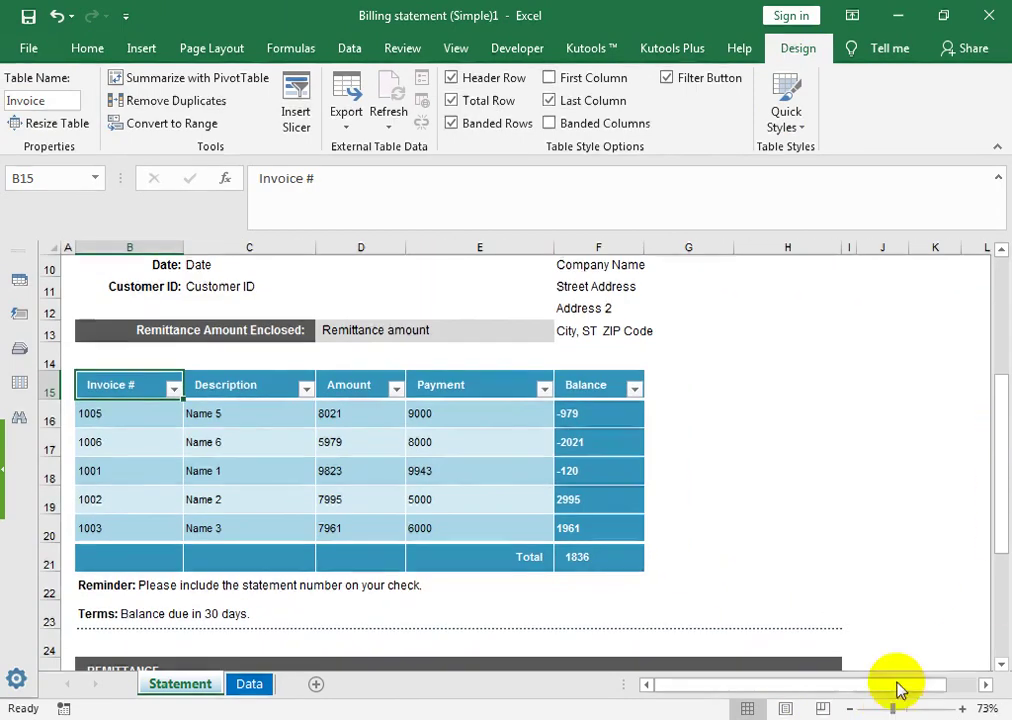
Apply Comma Style to total cell F21 so it shows 1,836.00
mouse_move(998, 524)
left_mouse_down()
mouse_move(995, 345)
mouse_move(1005, 635)
mouse_move(1001, 481)
left_mouse_up()
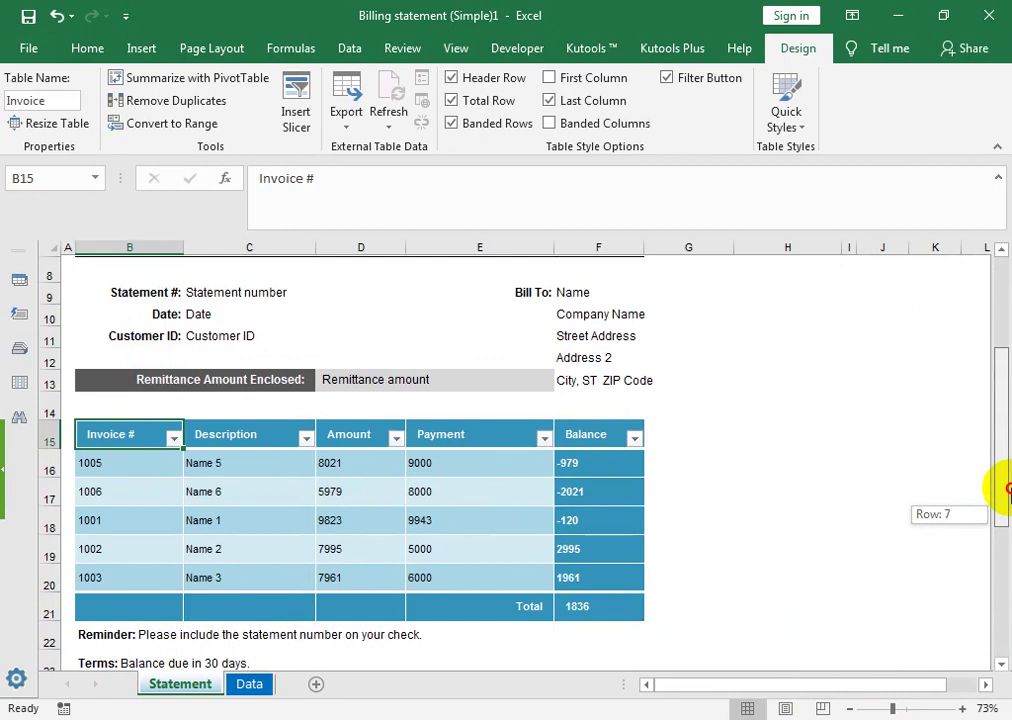
left_click(605, 603)
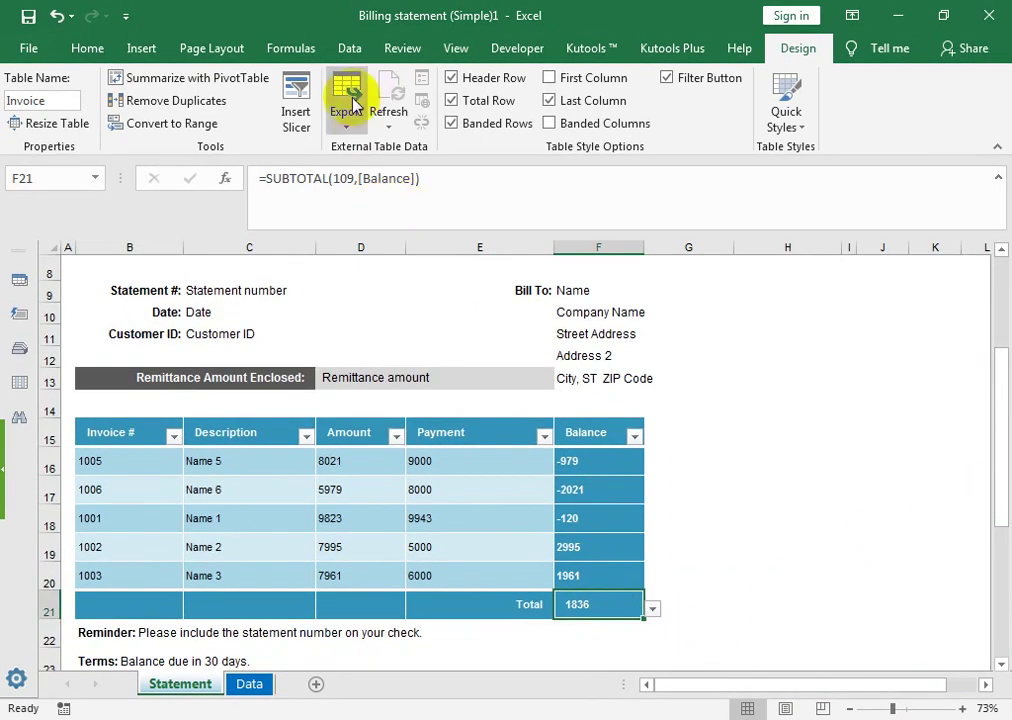
left_click(87, 48)
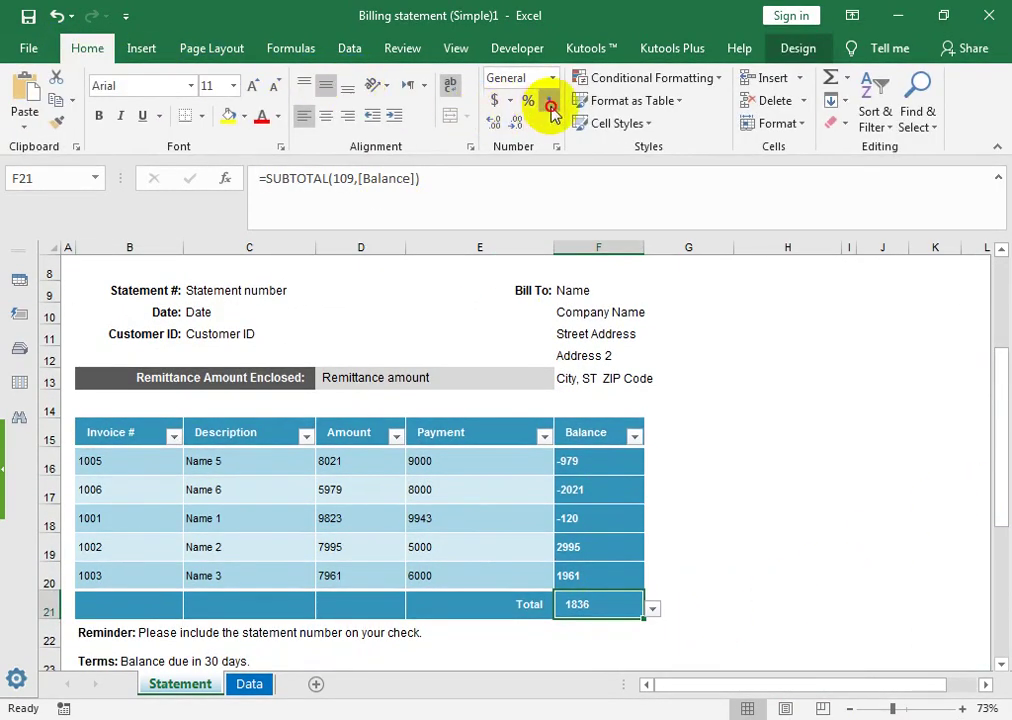
left_click(549, 101)
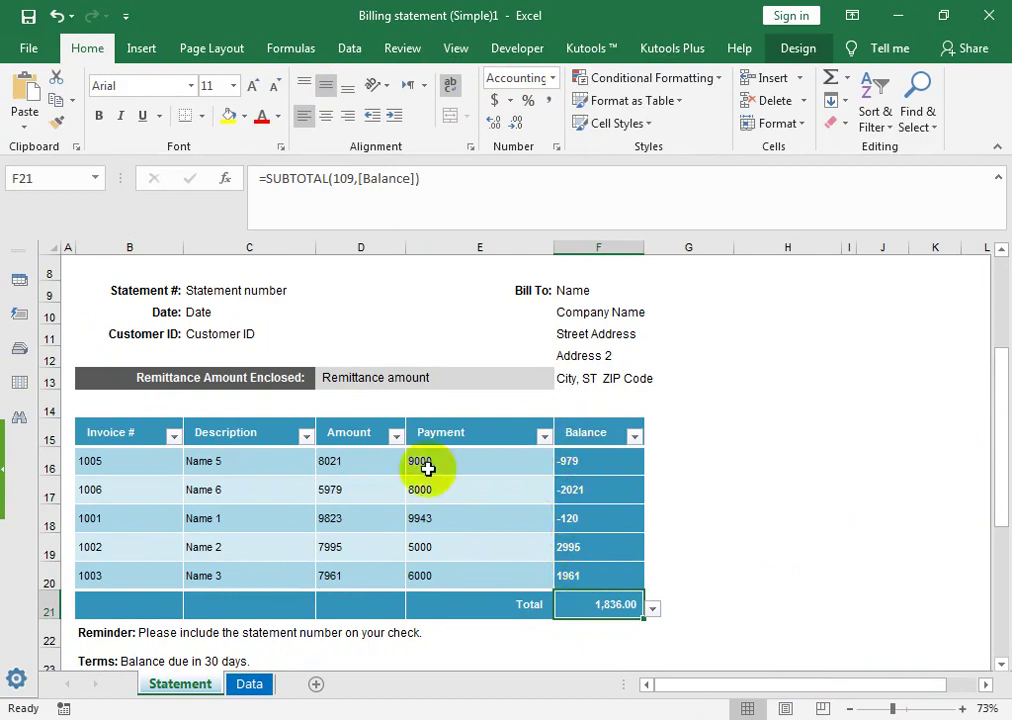
left_click(452, 490)
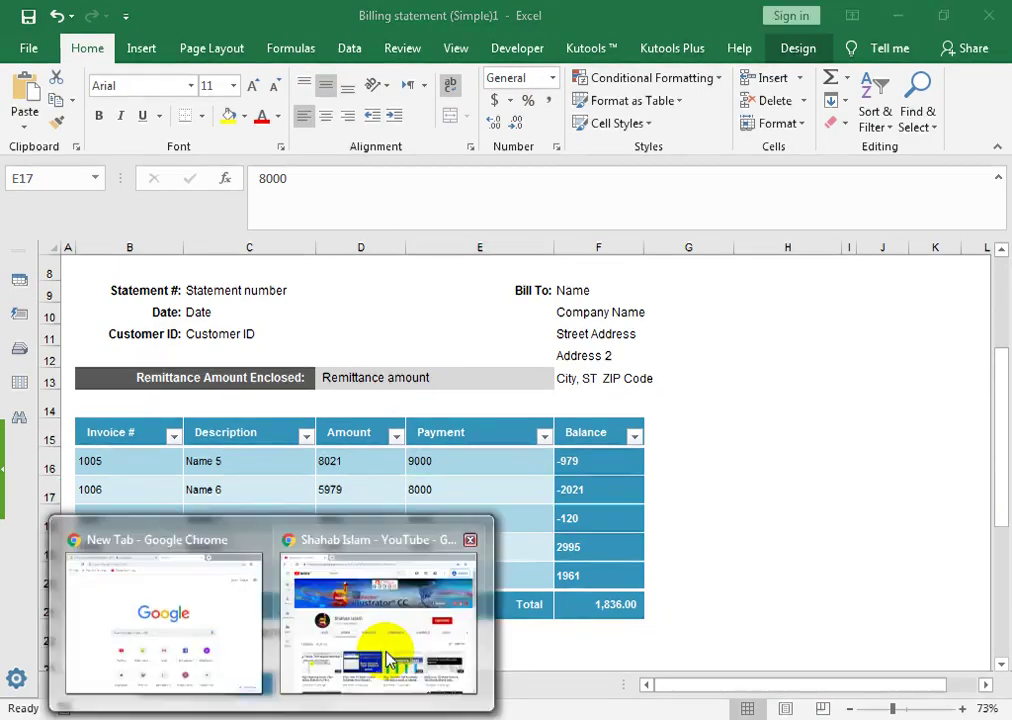
Switch to the tutorial channel's YouTube Videos page in Chrome
left_click(384, 651)
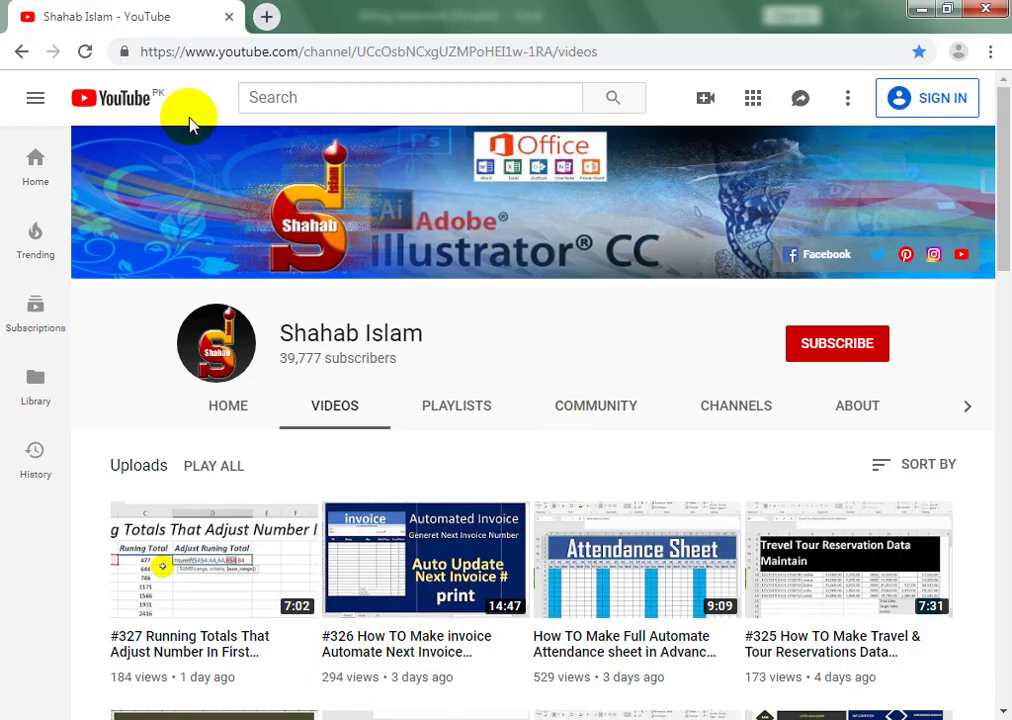